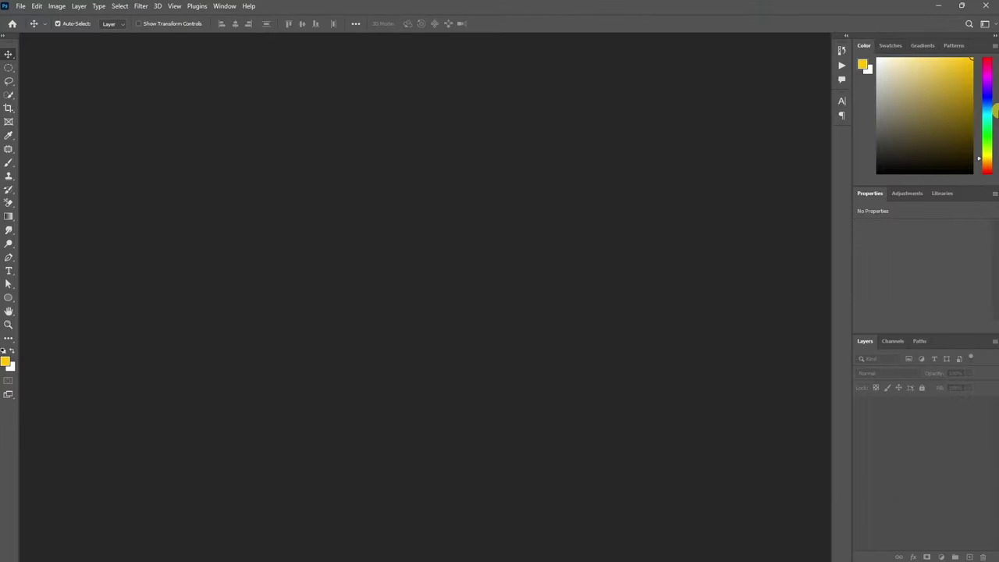
Create a new blank A4 portrait document (210×297 mm, 300 ppi, 2480×3508 px).
{"action": "left_click", "coordinate": [20, 7]}
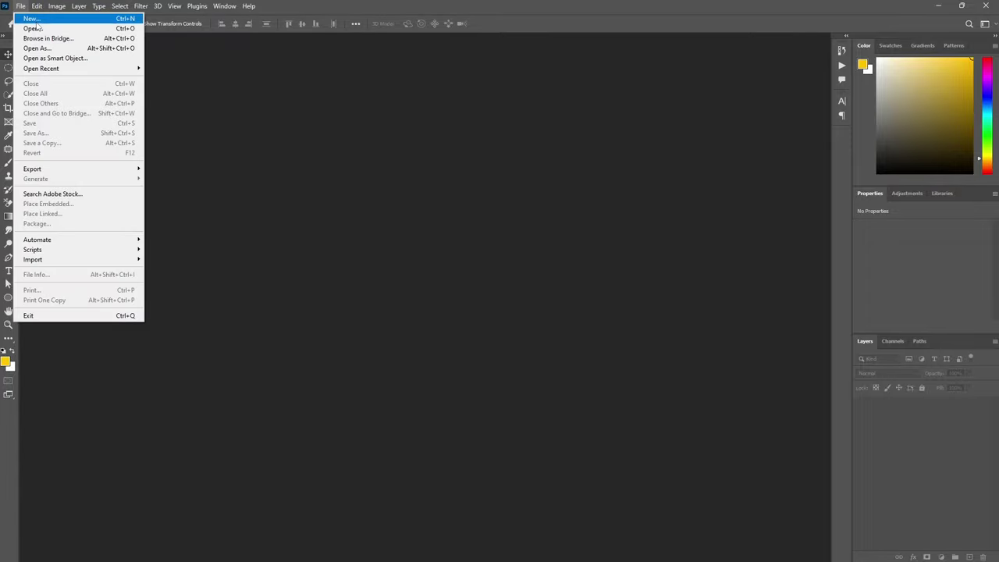
{"action": "left_click", "coordinate": [37, 23]}
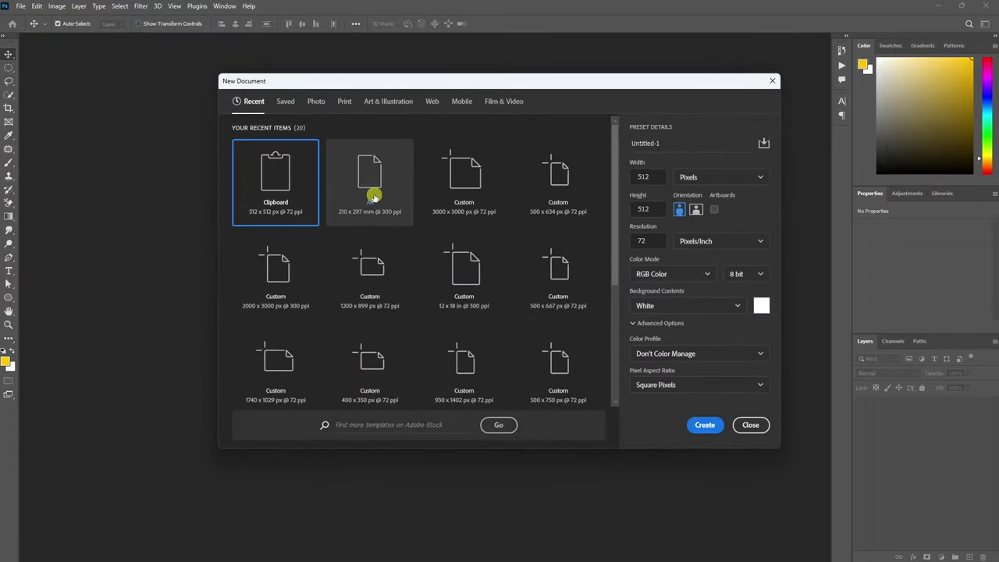
{"action": "left_click", "coordinate": [357, 180]}
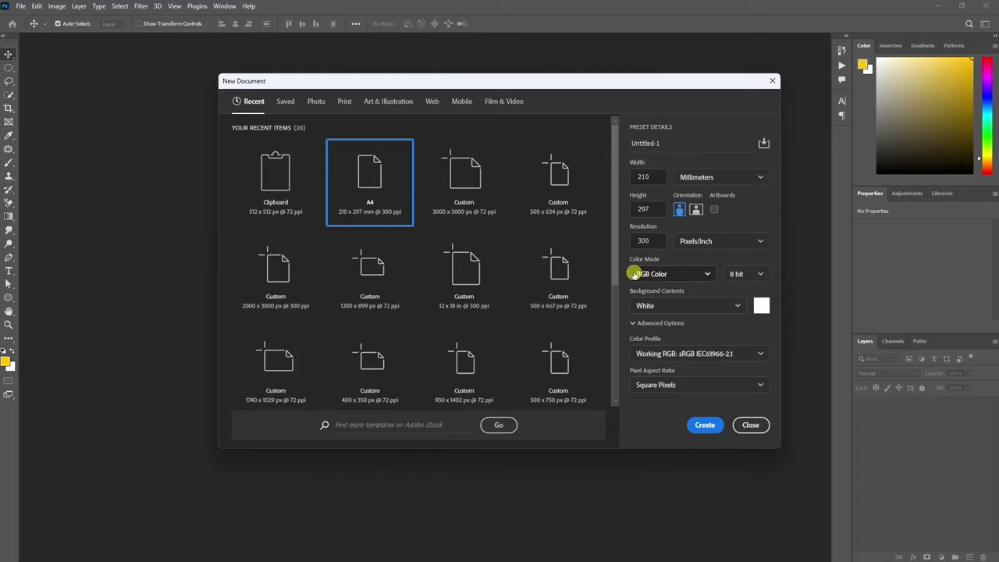
{"action": "left_click", "coordinate": [703, 426]}
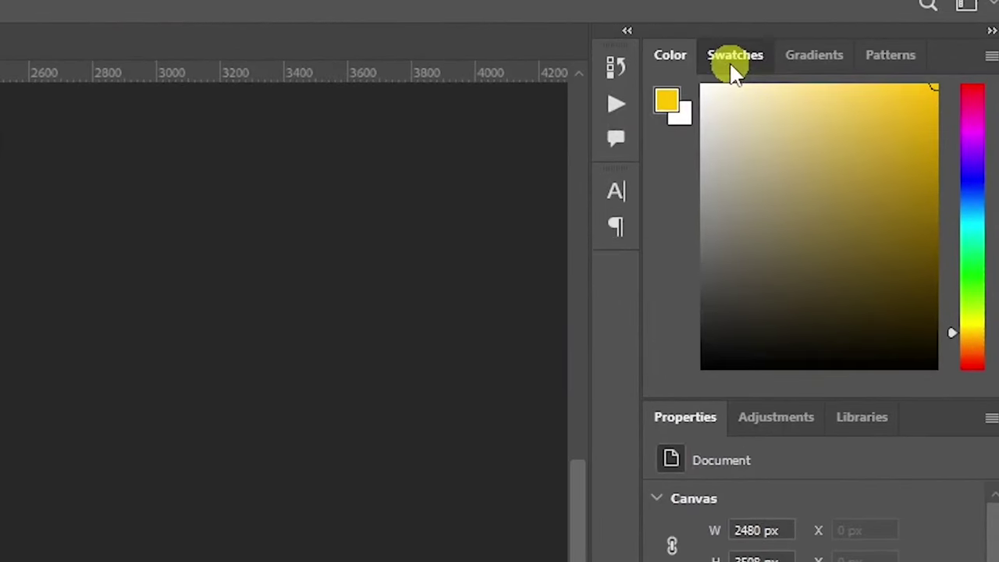
Show the Swatches panel scrolled down to the Biriyani colour group.
{"action": "left_click", "coordinate": [890, 46]}
{"action": "scroll", "coordinate": [741, 222], "scroll_direction": "down", "scroll_amount": 3}
{"action": "scroll", "coordinate": [711, 285], "scroll_direction": "down", "scroll_amount": 2}
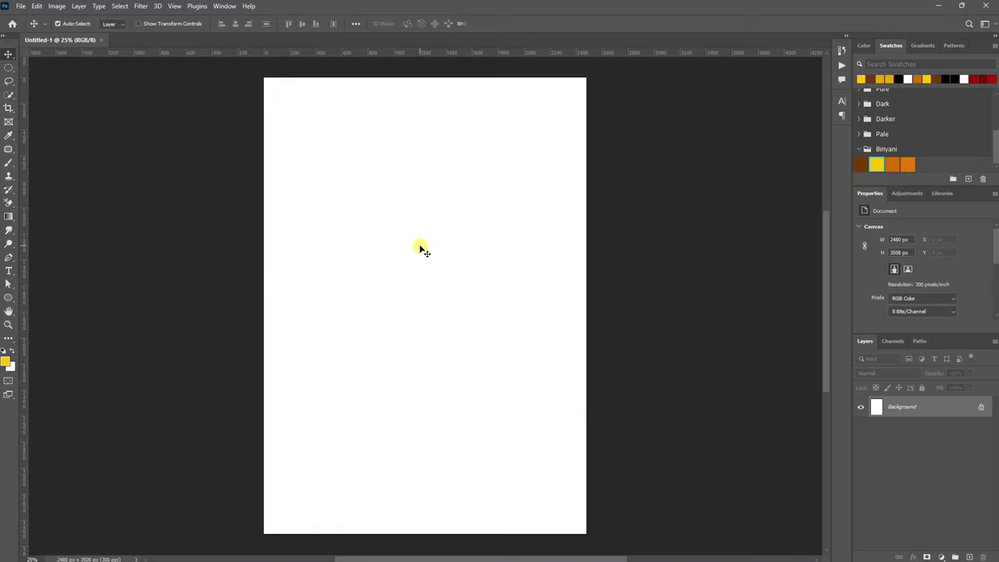
Build a darker-to-brighter orange gradient from Biriyani swatches and fill the canvas top to bottom.
{"action": "left_click", "coordinate": [8, 216]}
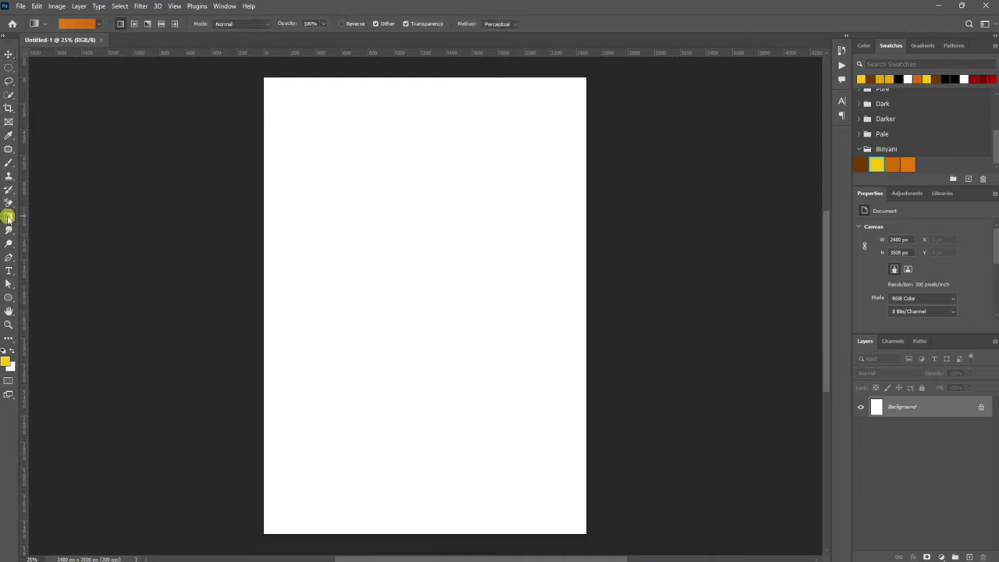
{"action": "left_click", "coordinate": [77, 24]}
{"action": "left_click", "coordinate": [353, 294]}
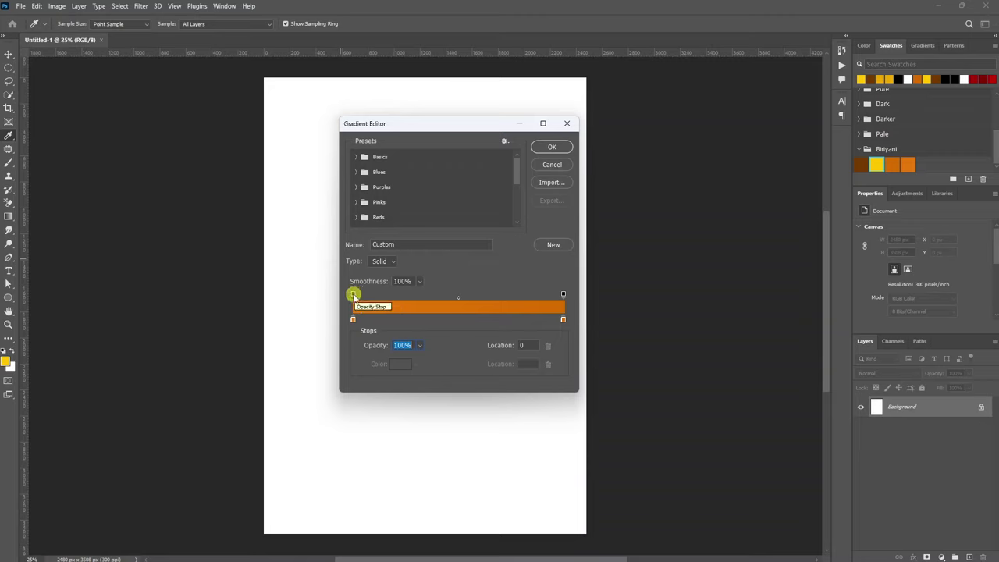
{"action": "double_click", "coordinate": [352, 318]}
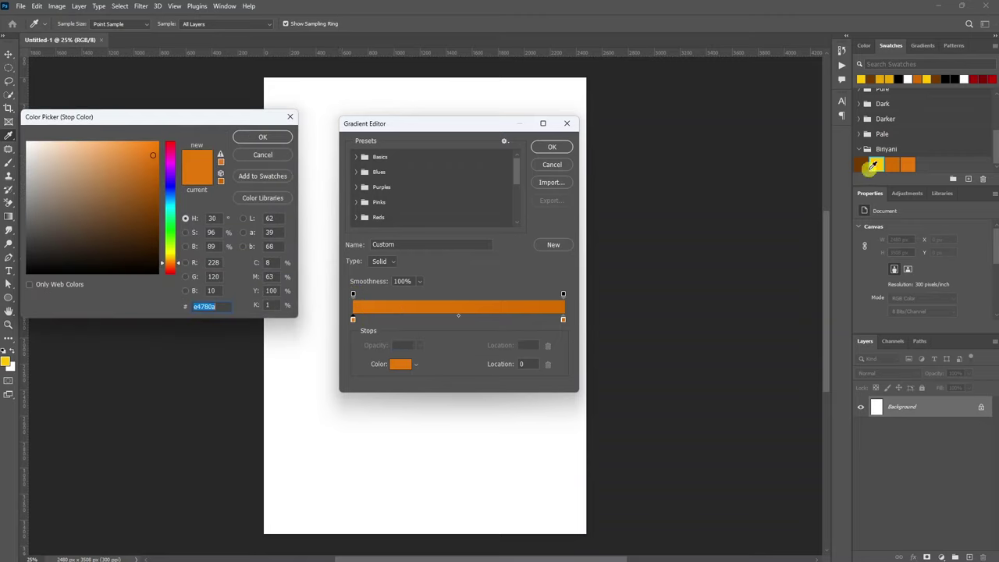
{"action": "left_click", "coordinate": [894, 166]}
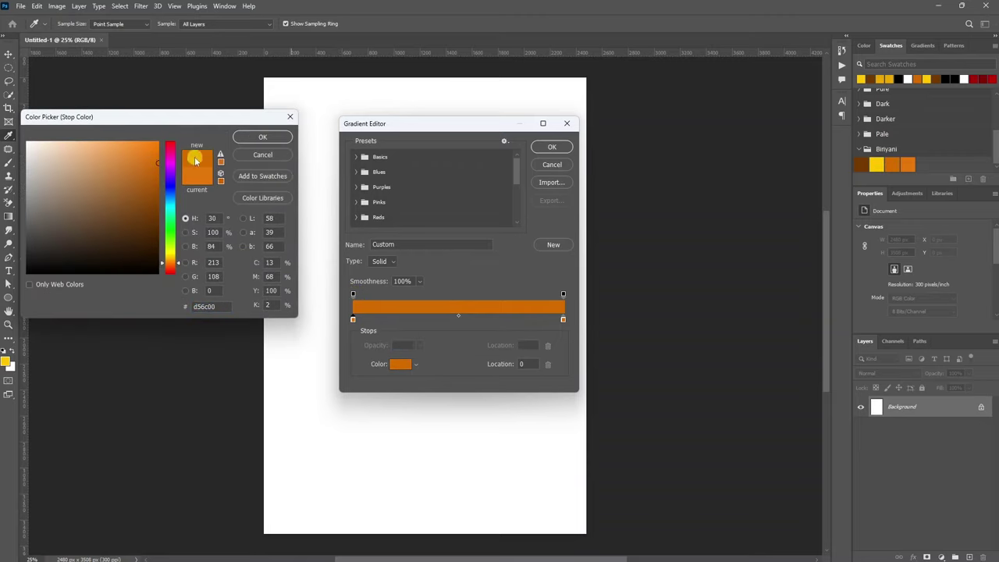
{"action": "left_click", "coordinate": [262, 136]}
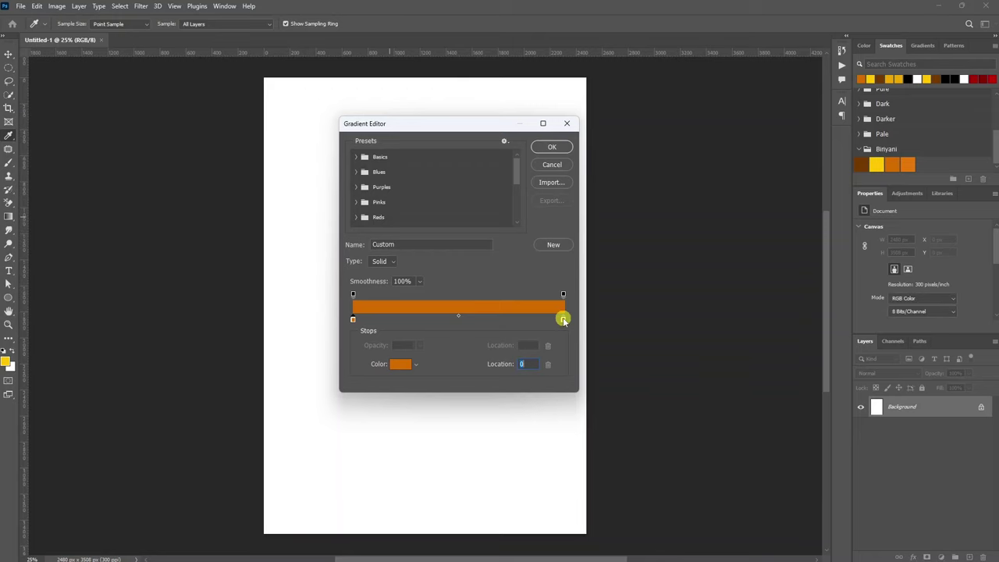
{"action": "double_click", "coordinate": [563, 318]}
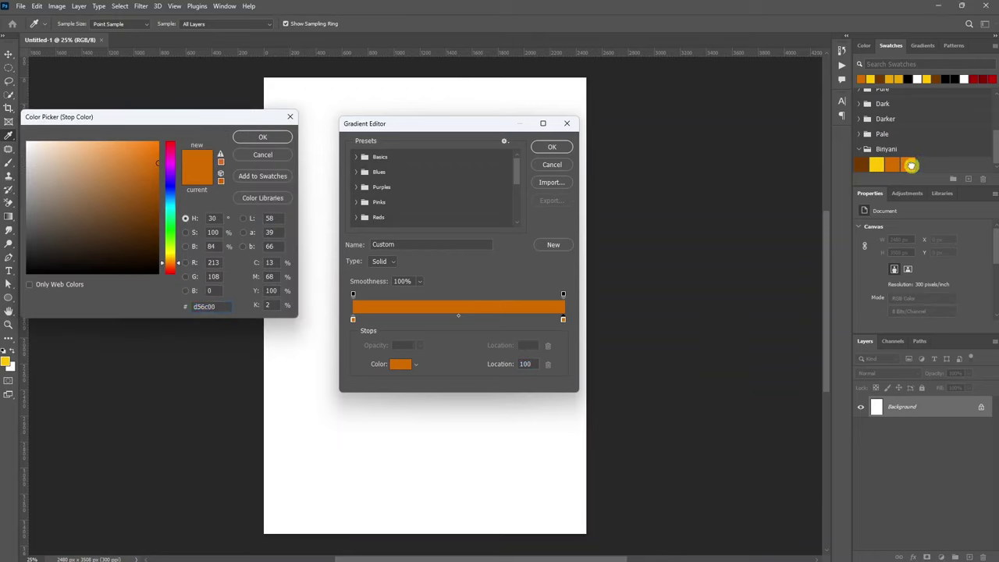
{"action": "left_click", "coordinate": [911, 166]}
{"action": "left_click", "coordinate": [262, 136]}
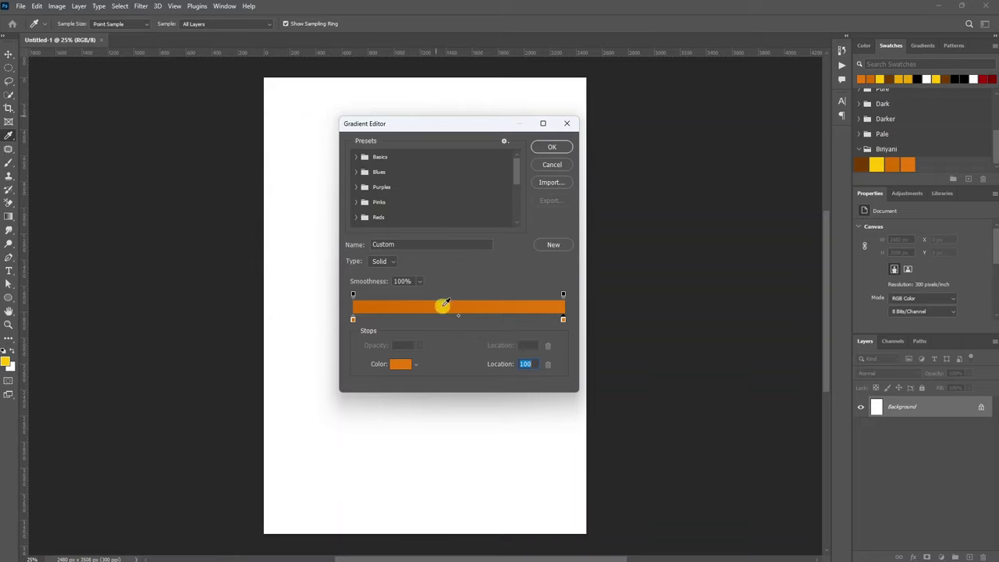
{"action": "left_click", "coordinate": [551, 148]}
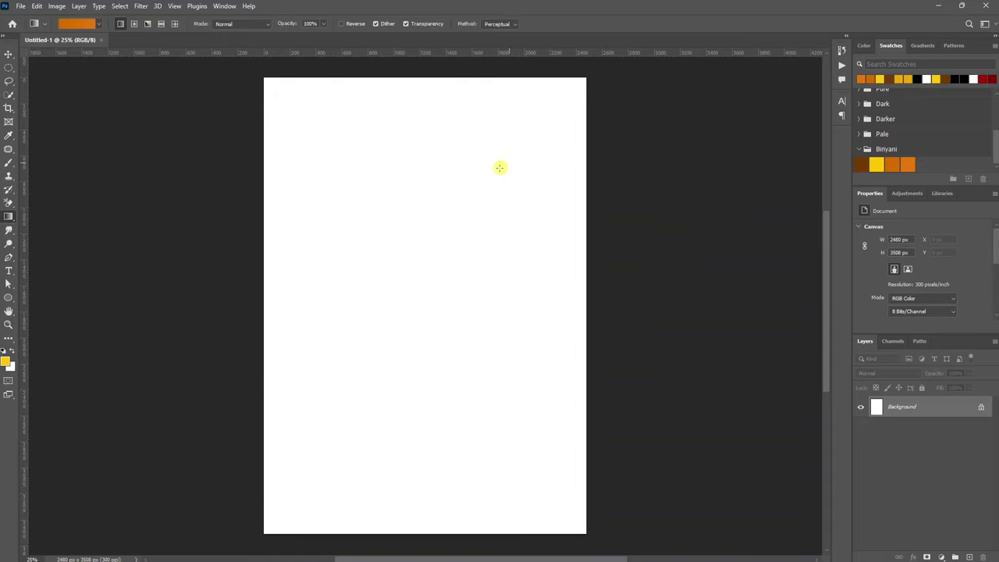
{"action": "left_click_drag", "start_coordinate": [408, 78], "coordinate": [425, 535]}
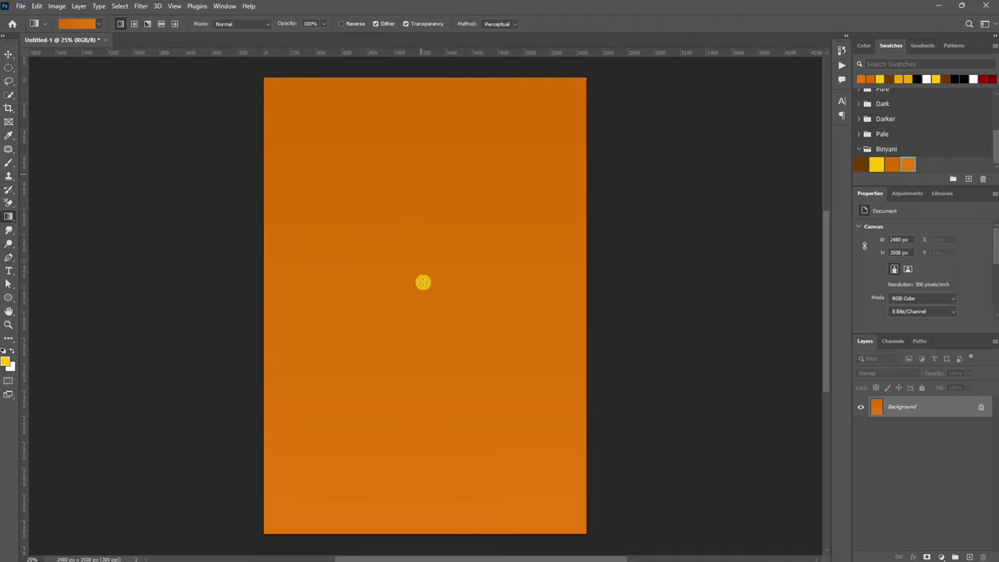
Apply a Square Wave distortion with adjusted generators, wavelength and amplitude to make vertical stripes.
{"action": "left_click", "coordinate": [141, 6]}
{"action": "mouse_move", "coordinate": [150, 160]}
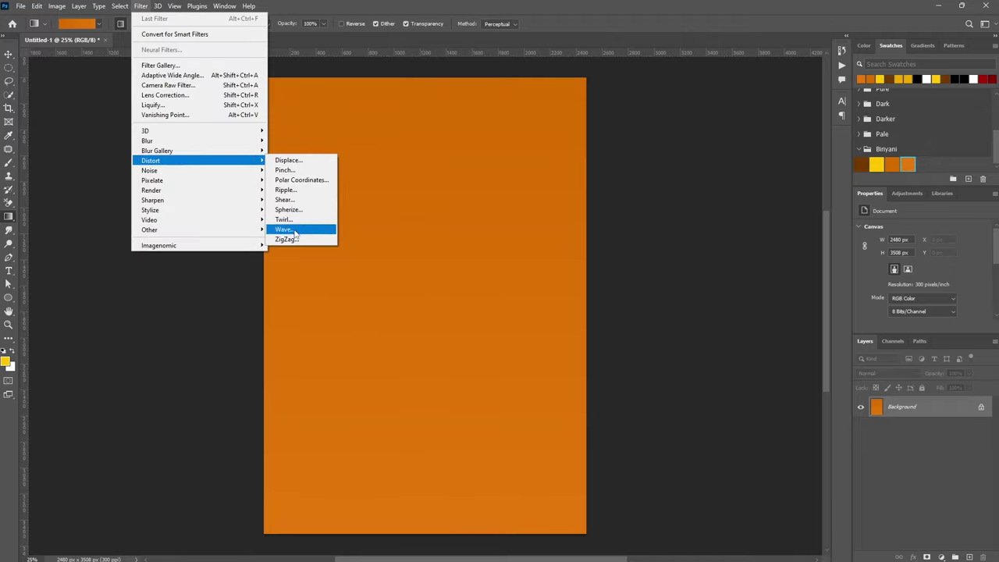
{"action": "left_click", "coordinate": [285, 230]}
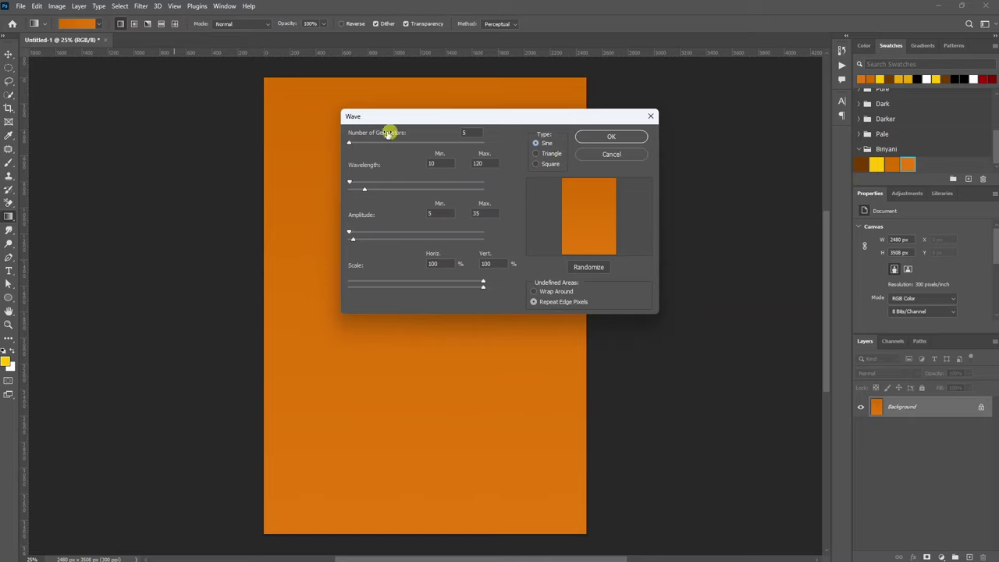
{"action": "double_click", "coordinate": [471, 133]}
{"action": "double_click", "coordinate": [431, 163]}
{"action": "double_click", "coordinate": [440, 213]}
{"action": "type", "text": "313"}
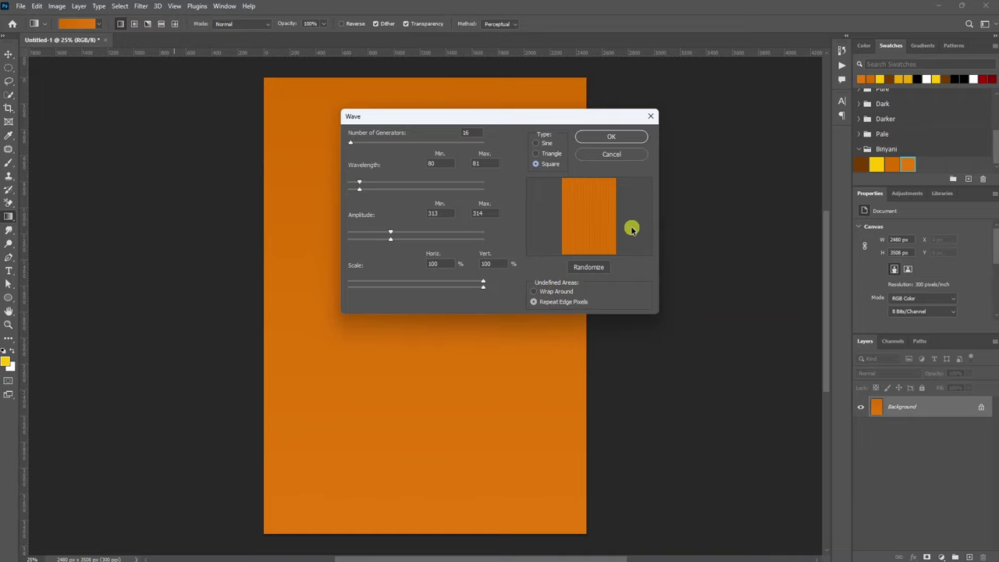
{"action": "left_click", "coordinate": [614, 138]}
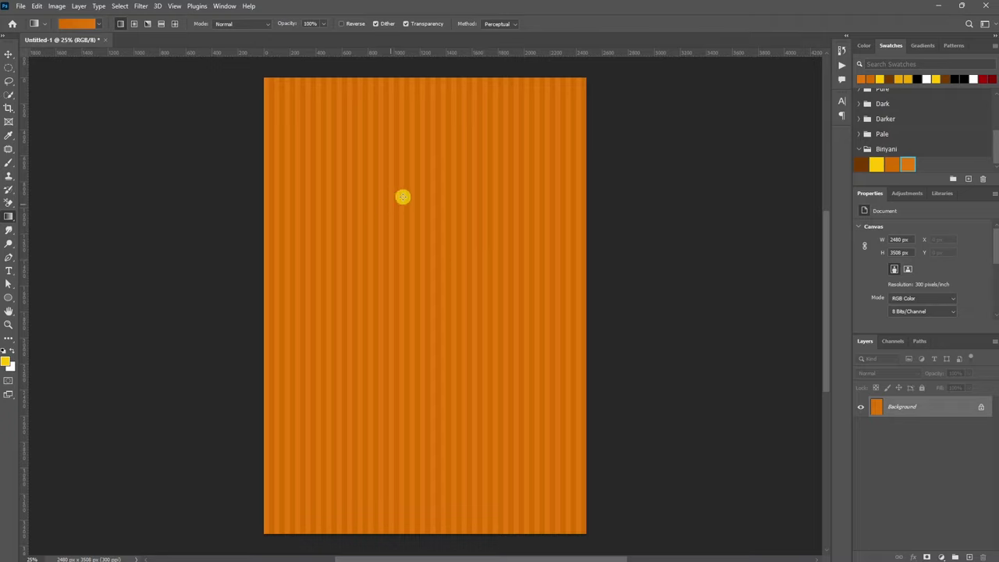
Apply Polar Coordinates (Rectangular to Polar) for a radial sunburst, then drop in the bowl photo.
{"action": "left_click", "coordinate": [141, 7]}
{"action": "mouse_move", "coordinate": [151, 160]}
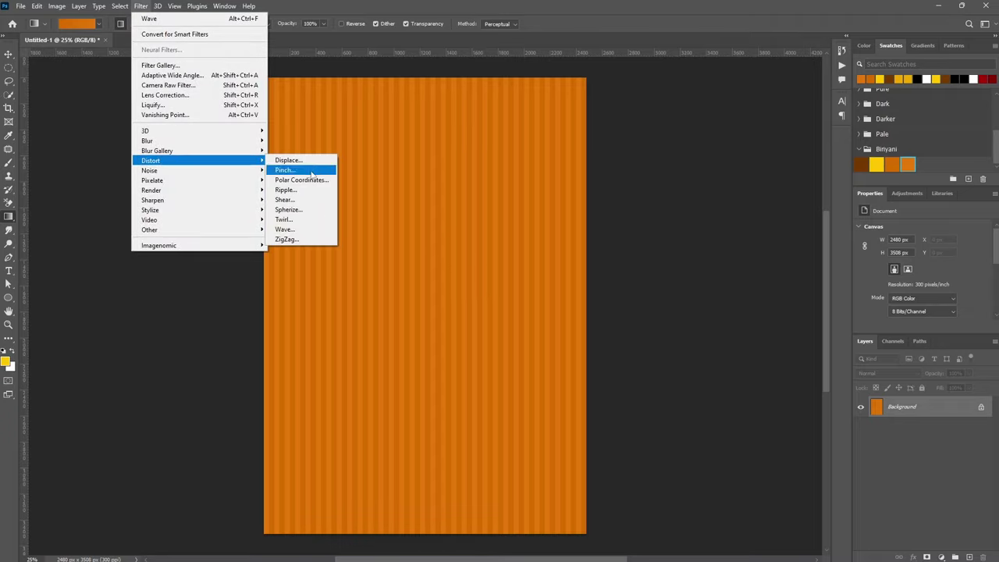
{"action": "left_click", "coordinate": [309, 180]}
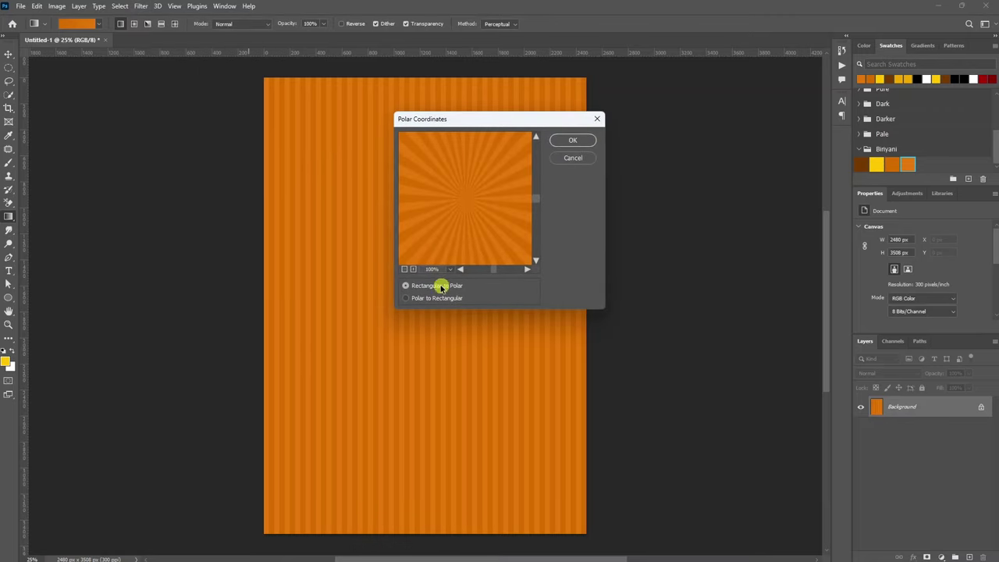
{"action": "left_click", "coordinate": [573, 141]}
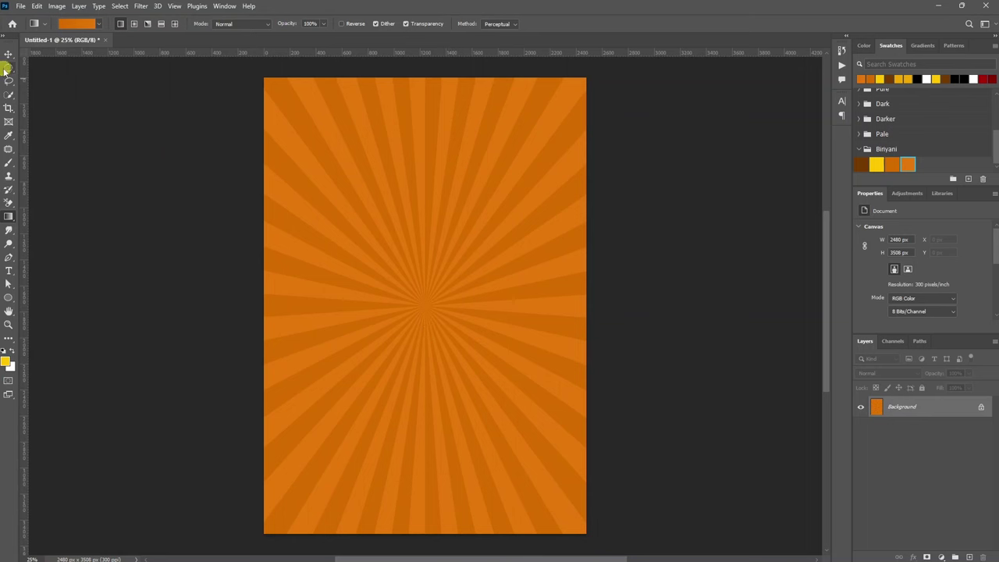
{"action": "left_click_drag", "start_coordinate": [6, 70], "coordinate": [508, 311]}
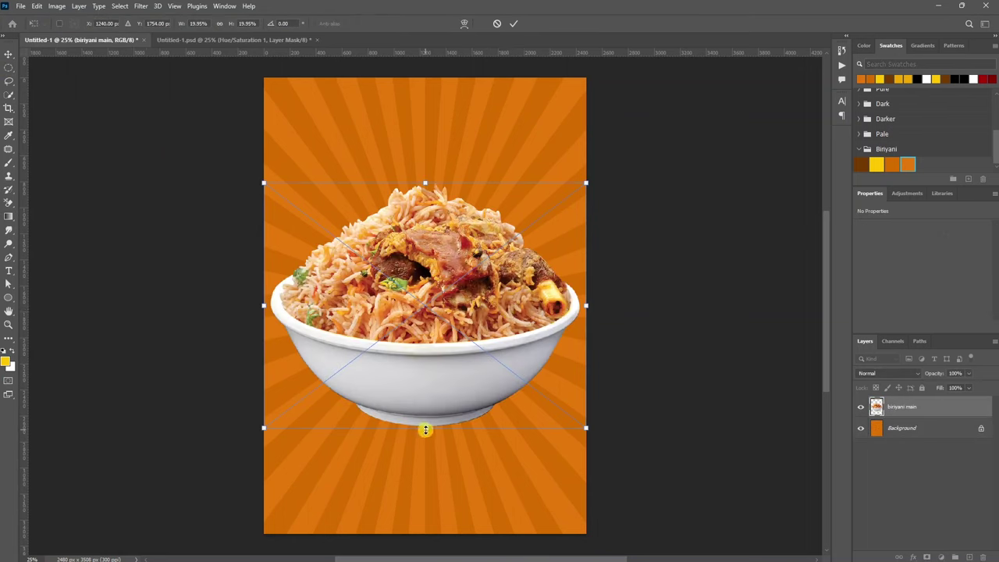
Scale the biryani bowl photo to about 12.6% at the sunburst centre and commit.
{"action": "left_click_drag", "start_coordinate": [427, 427], "coordinate": [434, 358]}
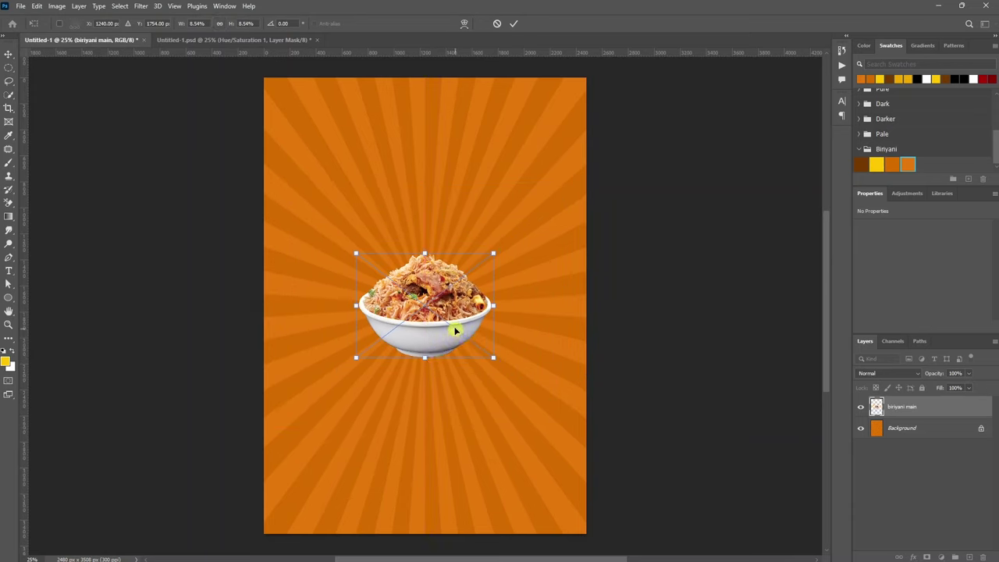
{"action": "left_click_drag", "start_coordinate": [427, 248], "coordinate": [427, 227]}
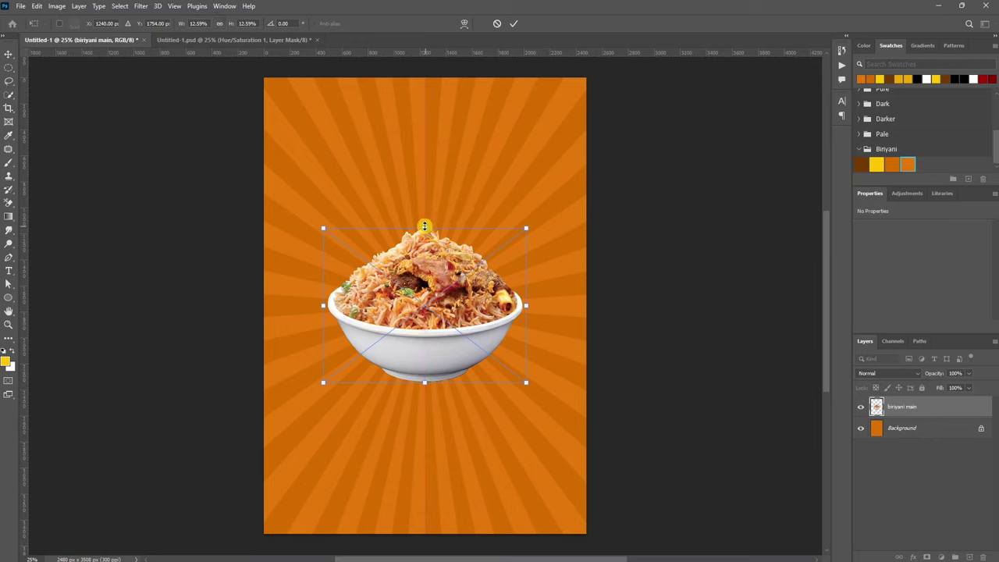
{"action": "left_click_drag", "start_coordinate": [425, 226], "coordinate": [426, 219]}
{"action": "key", "text": "Return"}
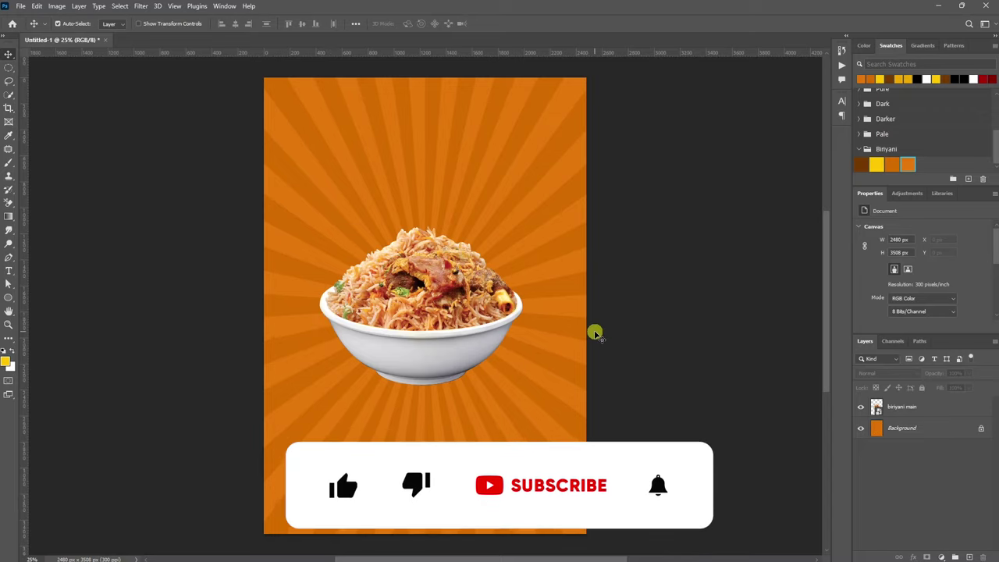
Position the torn paper strip across the bowl, layered behind the biryani photo.
{"action": "key", "text": "alt+Tab"}
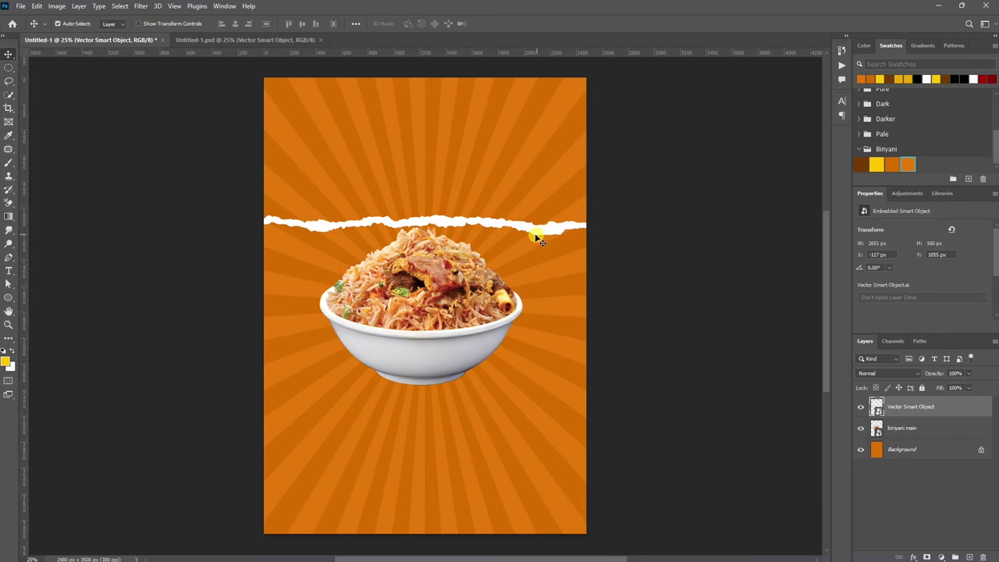
{"action": "left_click_drag", "start_coordinate": [534, 233], "coordinate": [519, 323]}
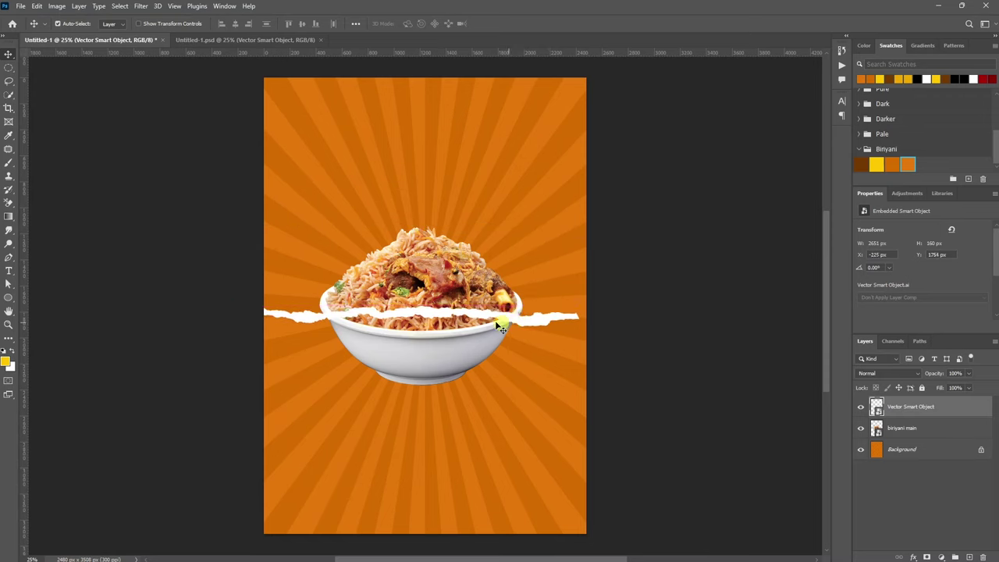
{"action": "left_click", "coordinate": [902, 408]}
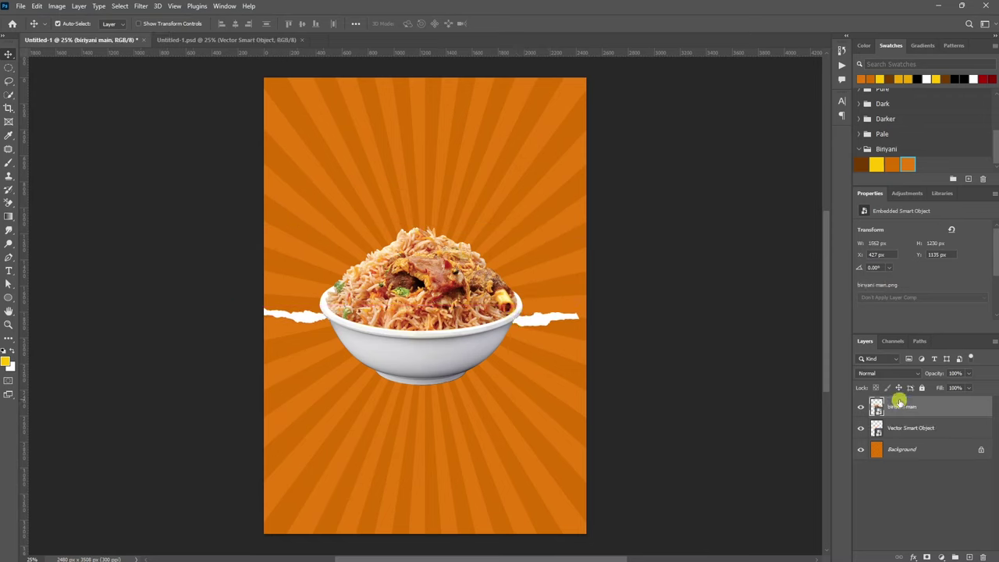
{"action": "left_click_drag", "start_coordinate": [898, 400], "coordinate": [905, 433]}
{"action": "left_click_drag", "start_coordinate": [551, 326], "coordinate": [565, 326]}
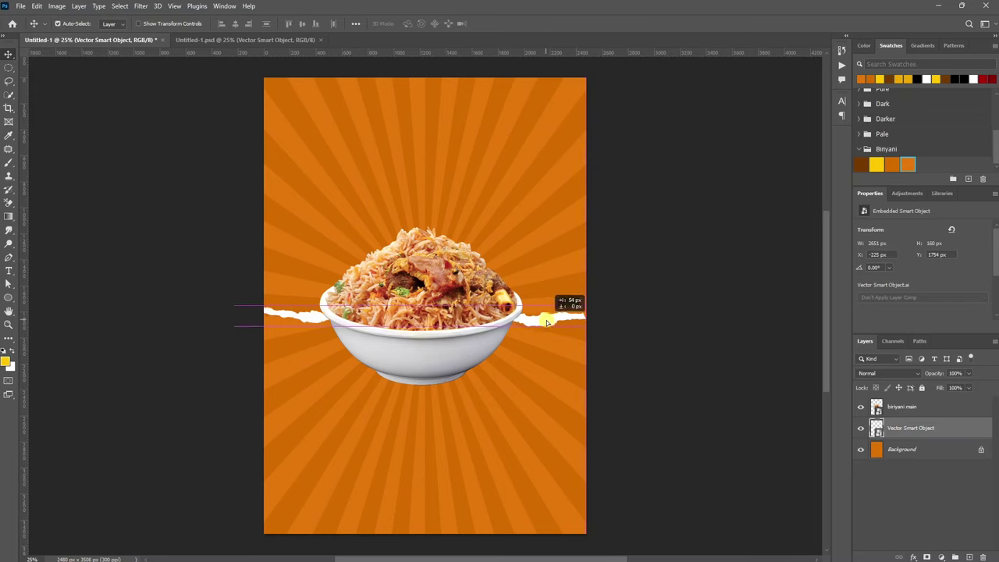
Give the torn strip a drop shadow at 26% opacity.
{"action": "left_click", "coordinate": [913, 557]}
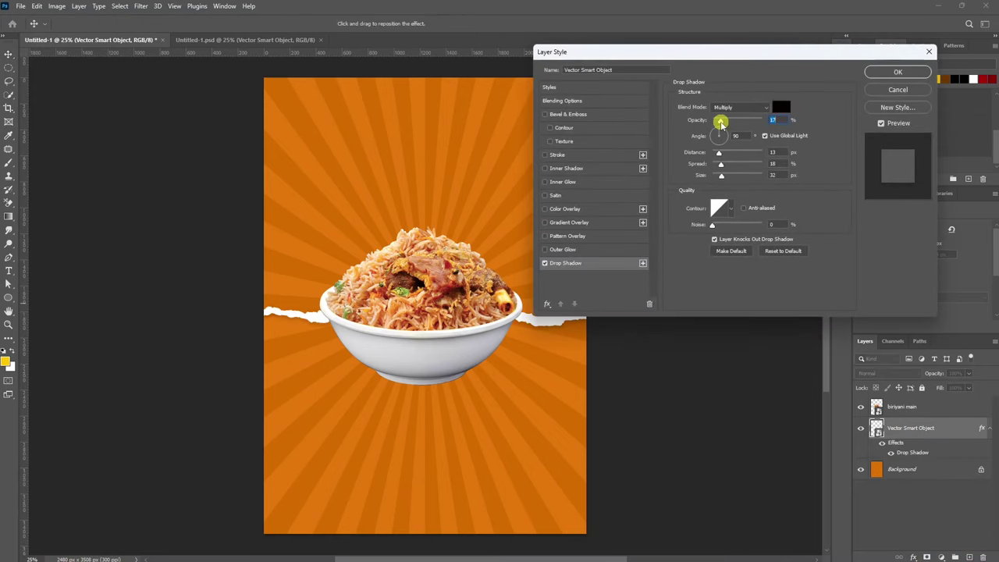
{"action": "left_click_drag", "start_coordinate": [720, 121], "coordinate": [723, 121]}
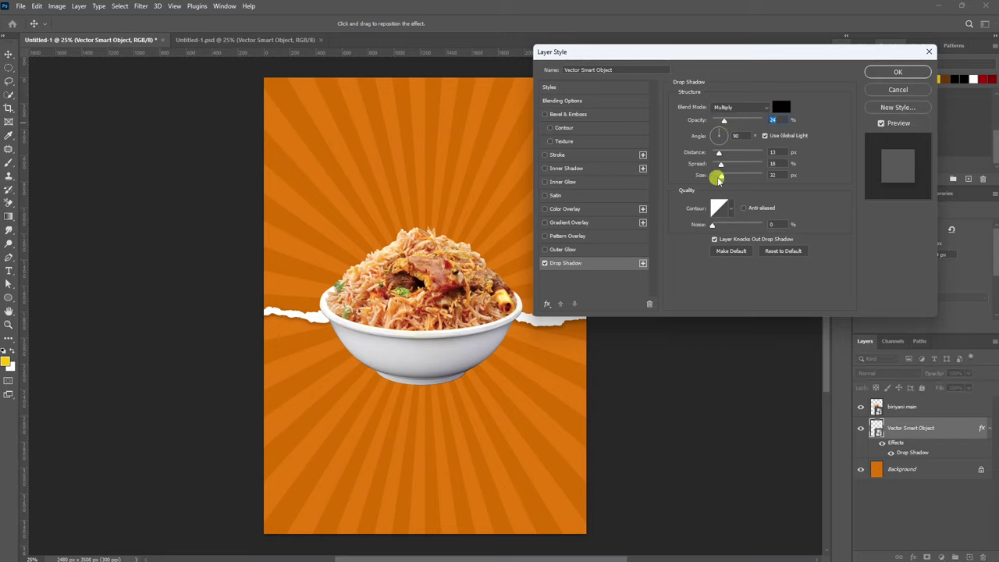
{"action": "left_click", "coordinate": [897, 72]}
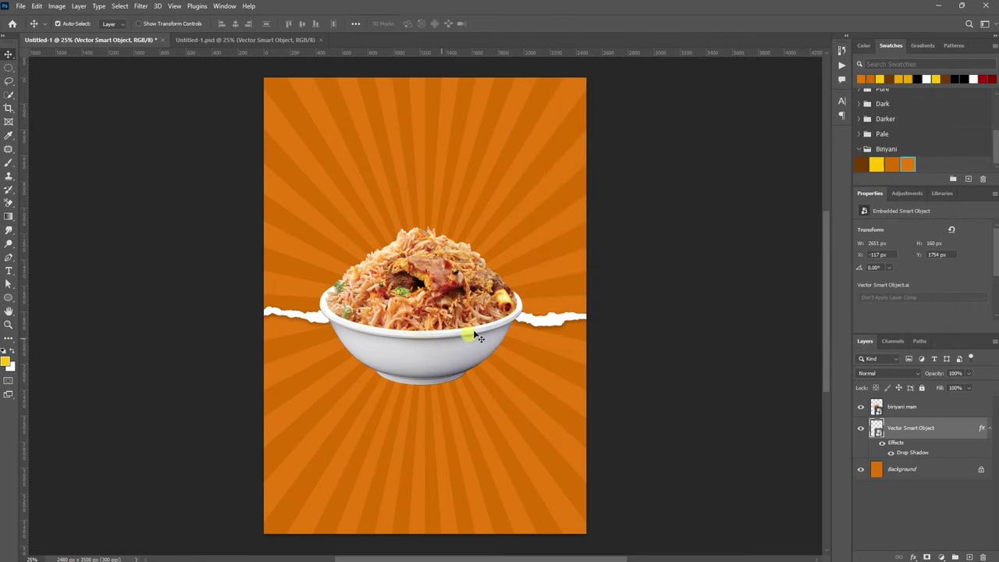
Trace a closed Pen path covering the poster area below the torn strip.
{"action": "scroll", "coordinate": [572, 324], "scroll_direction": "down", "scroll_amount": 1}
{"action": "key", "text": "p"}
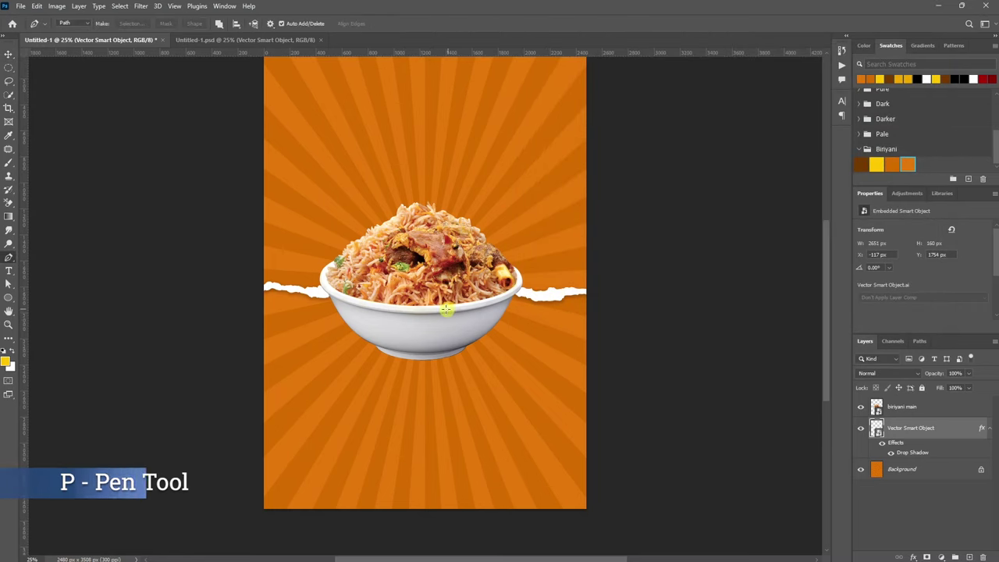
{"action": "left_click", "coordinate": [248, 291]}
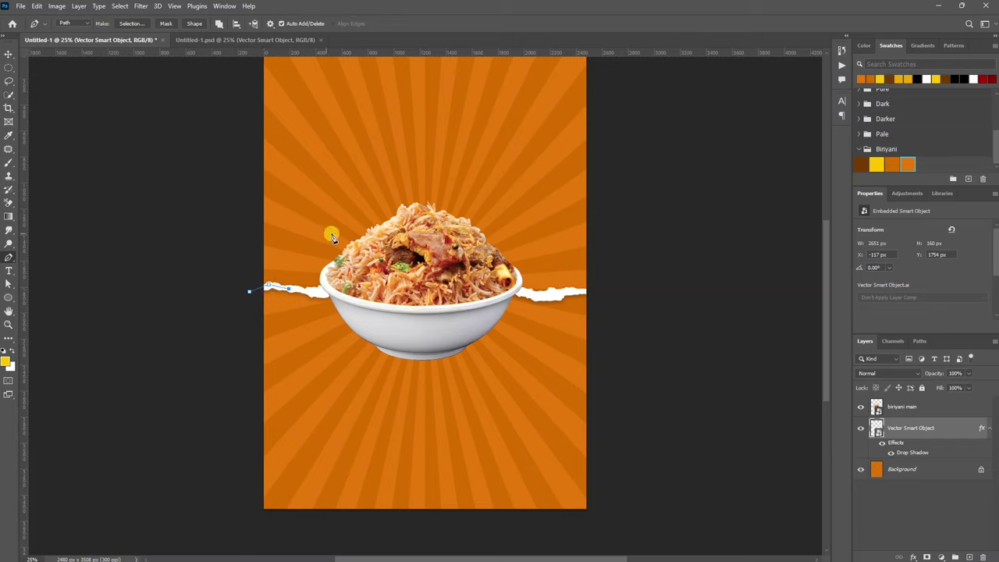
{"action": "left_click", "coordinate": [300, 290]}
{"action": "left_click", "coordinate": [488, 295]}
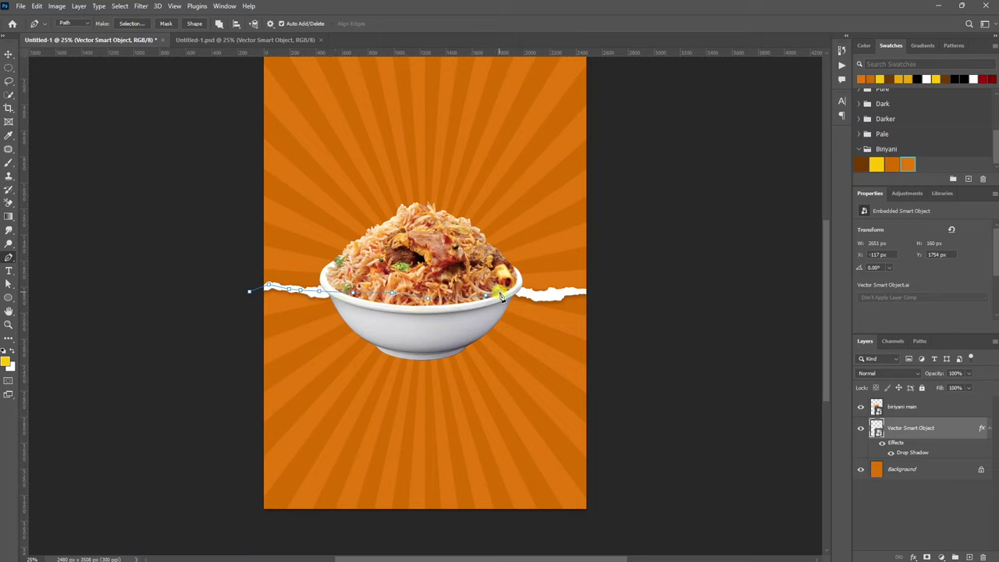
{"action": "left_click", "coordinate": [540, 296]}
{"action": "left_click", "coordinate": [600, 293]}
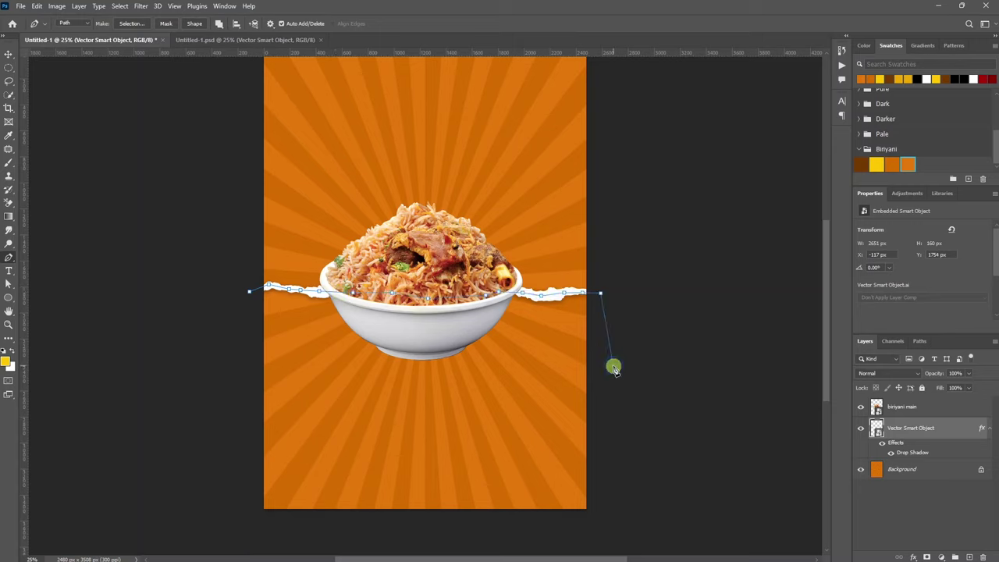
{"action": "left_click", "coordinate": [612, 365]}
{"action": "left_click", "coordinate": [618, 472]}
{"action": "left_click", "coordinate": [617, 524]}
{"action": "left_click", "coordinate": [479, 527]}
{"action": "left_click", "coordinate": [230, 529]}
{"action": "left_click", "coordinate": [234, 410]}
{"action": "left_click", "coordinate": [249, 293]}
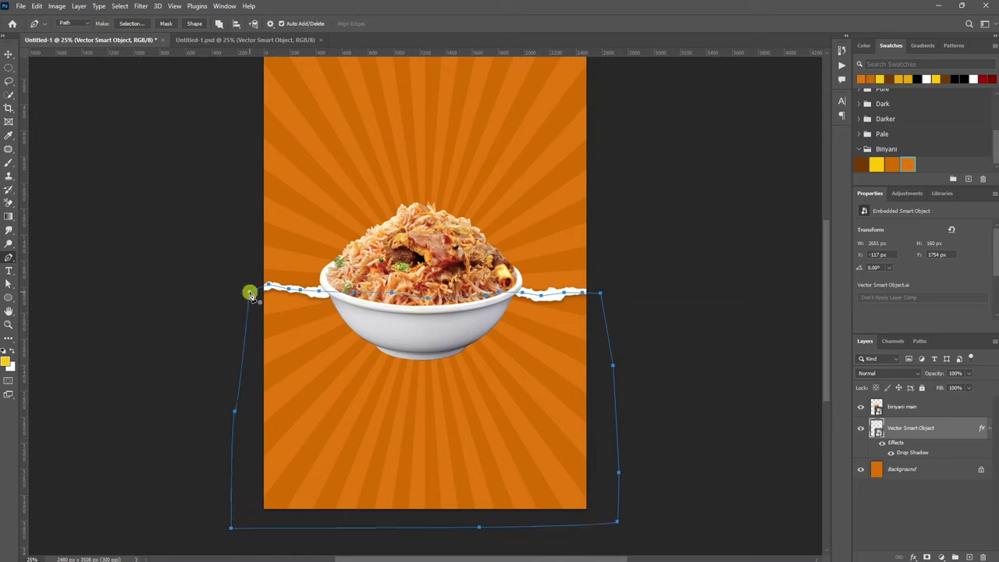
Fill the path area with dark Biriyani brown on a new layer just above Background.
{"action": "left_click", "coordinate": [972, 557]}
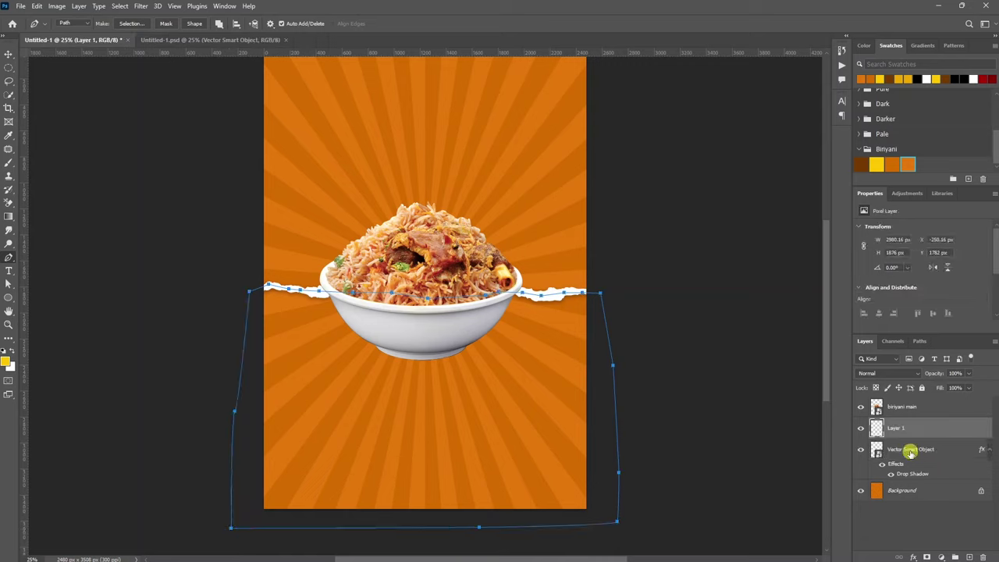
{"action": "key", "text": "ctrl+Return"}
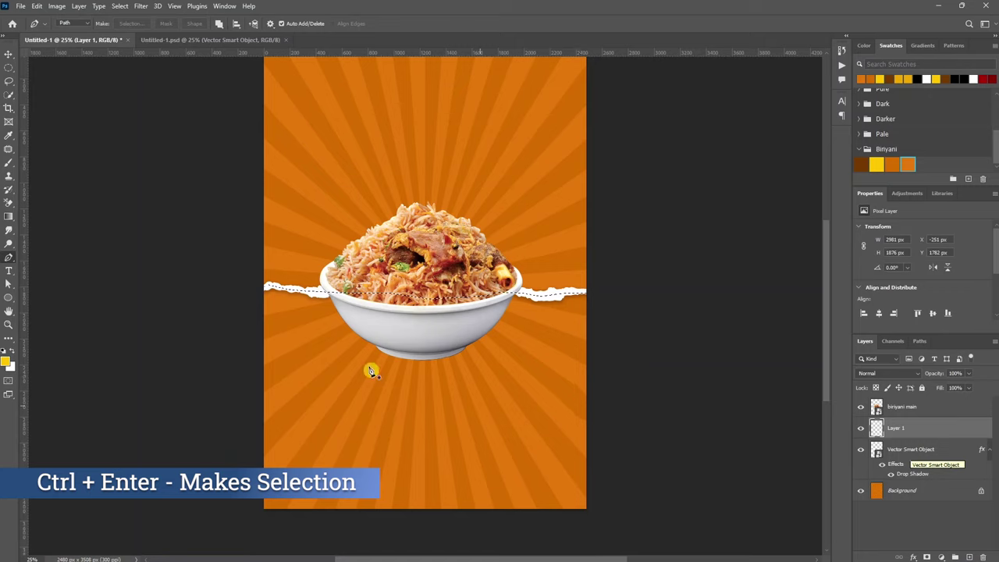
{"action": "left_click", "coordinate": [862, 162]}
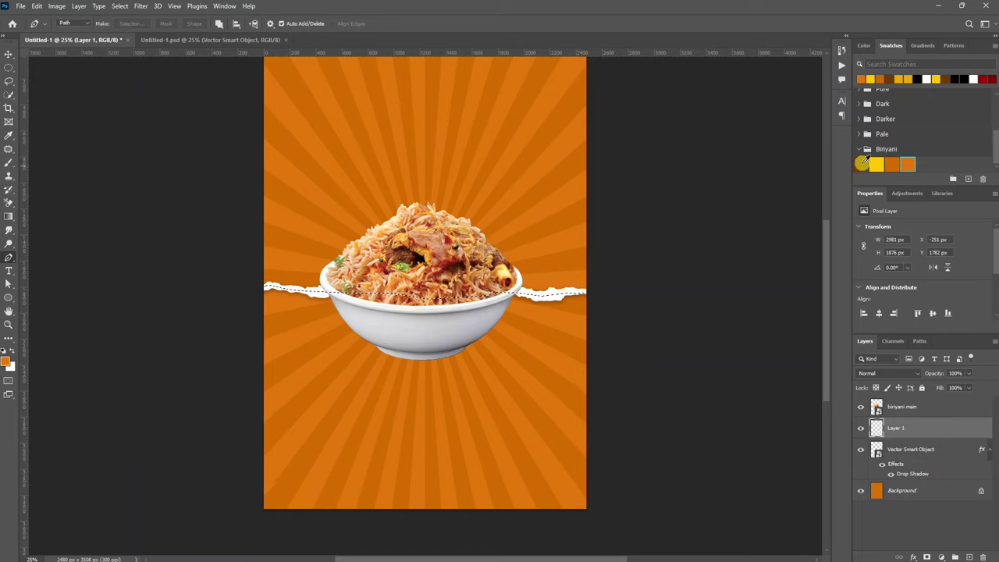
{"action": "key", "text": "alt+BackSpace"}
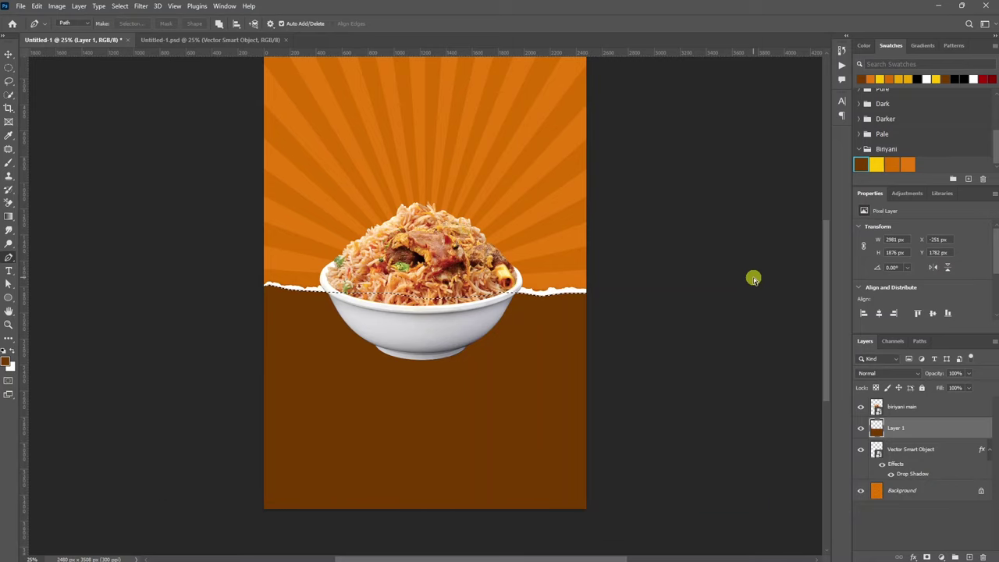
{"action": "key", "text": "ctrl+d"}
{"action": "key", "text": "v"}
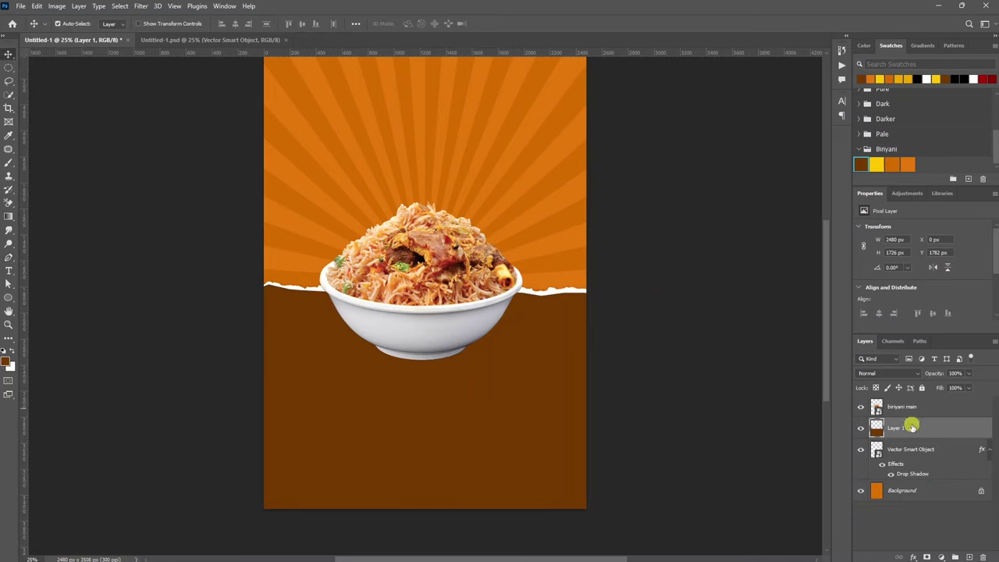
{"action": "left_click_drag", "start_coordinate": [911, 426], "coordinate": [910, 473]}
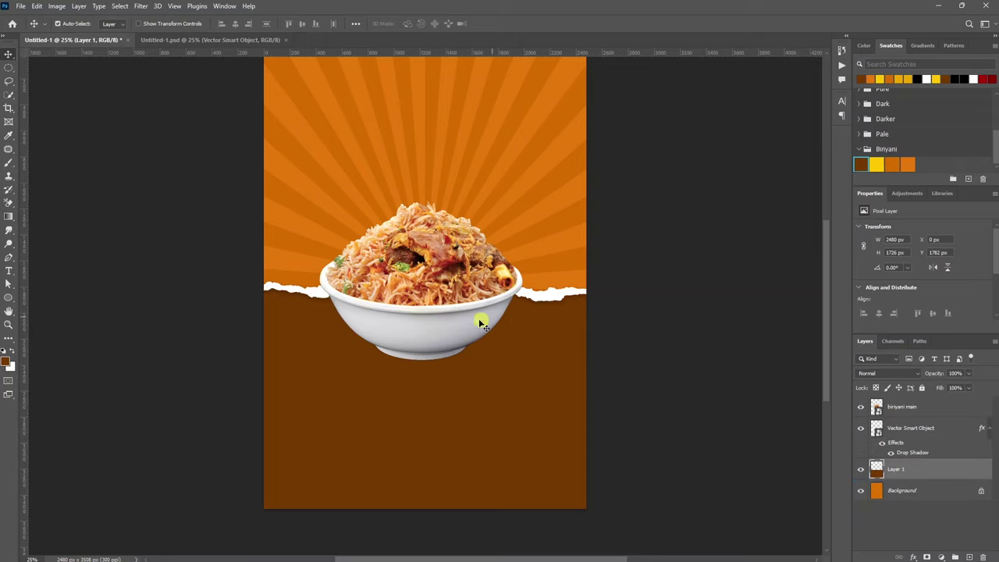
{"action": "scroll", "coordinate": [576, 332], "scroll_direction": "down", "scroll_amount": 2}
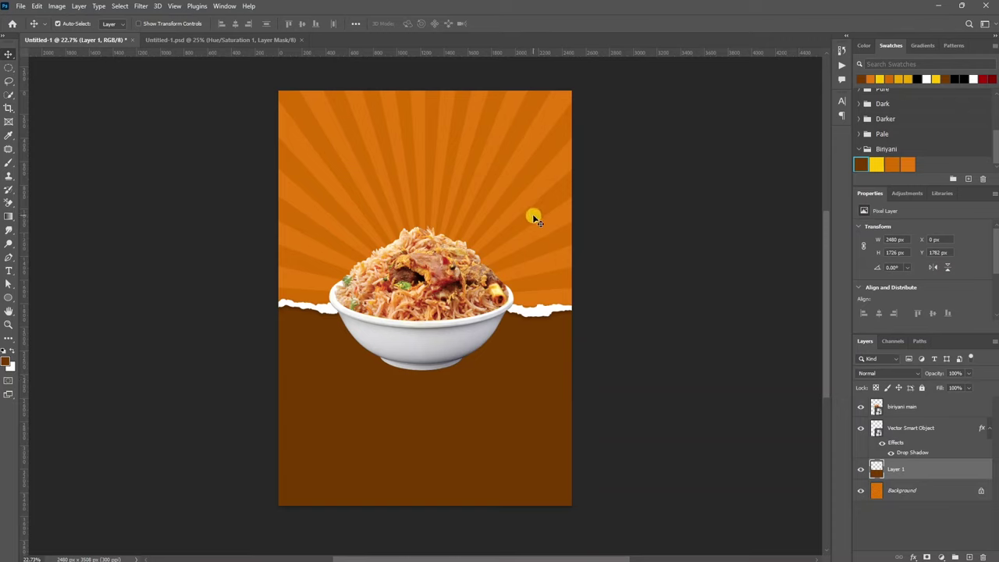
Add a Hue/Saturation layer above Background (hue +11, saturation +18) turning the rays golden yellow.
{"action": "left_click", "coordinate": [929, 491]}
{"action": "left_click", "coordinate": [939, 557]}
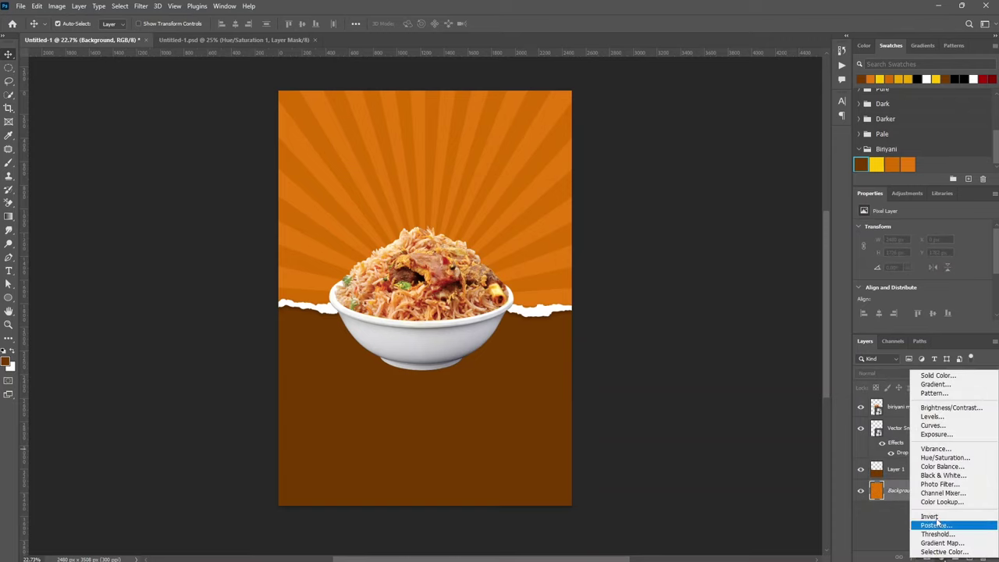
{"action": "left_click", "coordinate": [943, 458]}
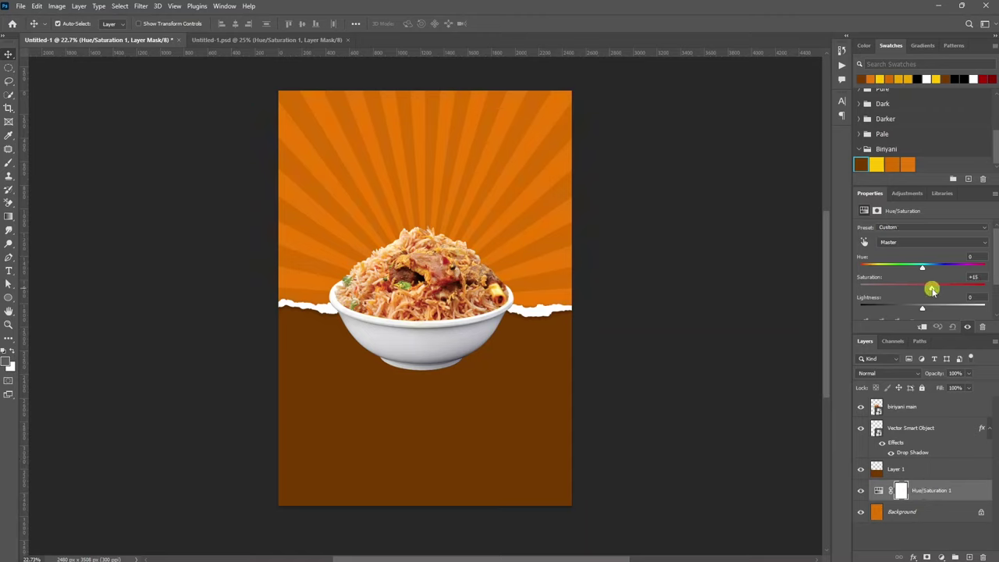
{"action": "left_click_drag", "start_coordinate": [923, 270], "coordinate": [930, 271]}
{"action": "left_click", "coordinate": [858, 161]}
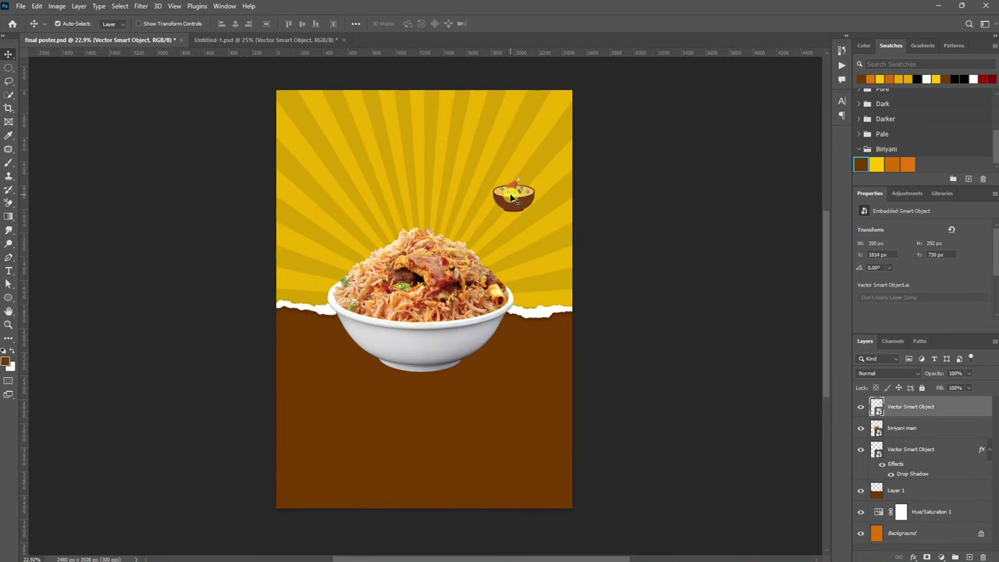
Add the title 'Arumai Biriyani' above the bowl in the Bulgatti font.
{"action": "scroll", "coordinate": [511, 199], "scroll_direction": "up", "scroll_amount": 3}
{"action": "scroll", "coordinate": [523, 187], "scroll_direction": "up", "scroll_amount": 3}
{"action": "scroll", "coordinate": [553, 222], "scroll_direction": "down", "scroll_amount": 2}
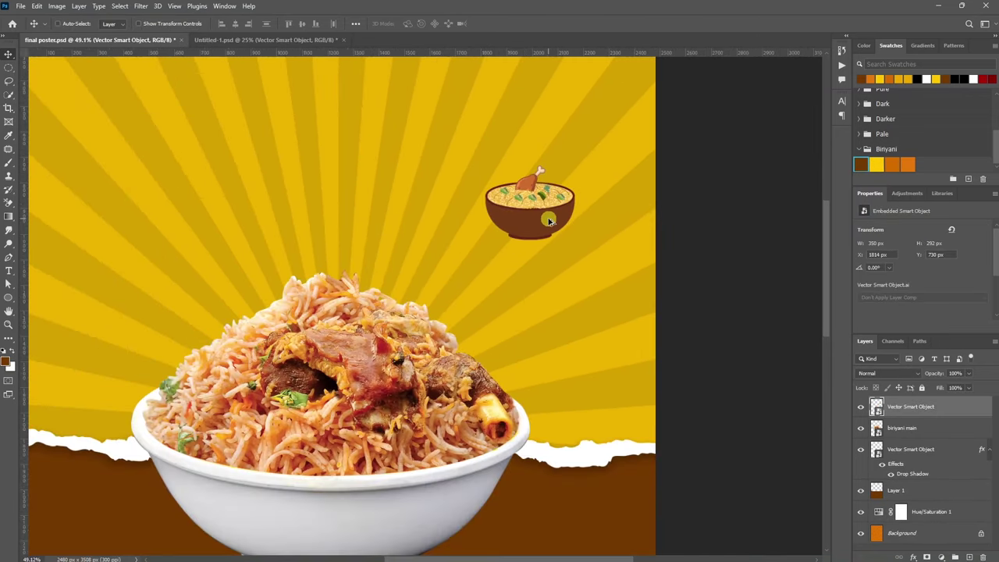
{"action": "scroll", "coordinate": [535, 233], "scroll_direction": "up", "scroll_amount": 1}
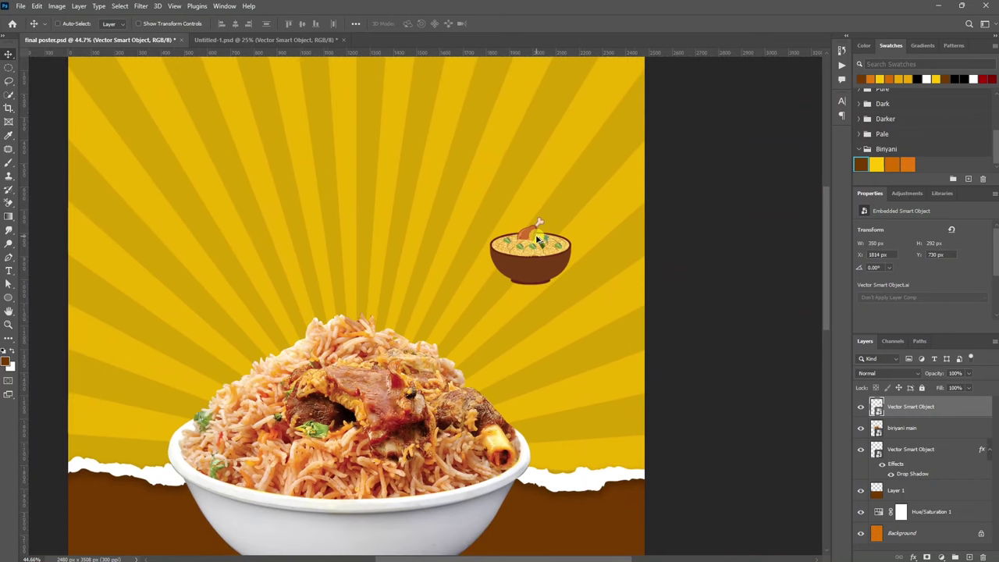
{"action": "scroll", "coordinate": [537, 241], "scroll_direction": "up", "scroll_amount": 1}
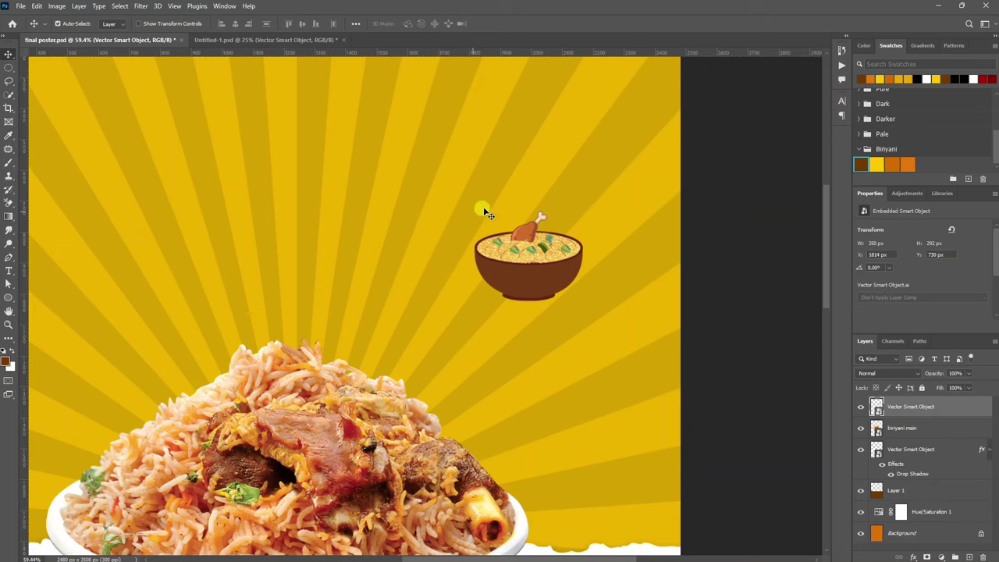
{"action": "key", "text": "t"}
{"action": "left_click", "coordinate": [461, 164]}
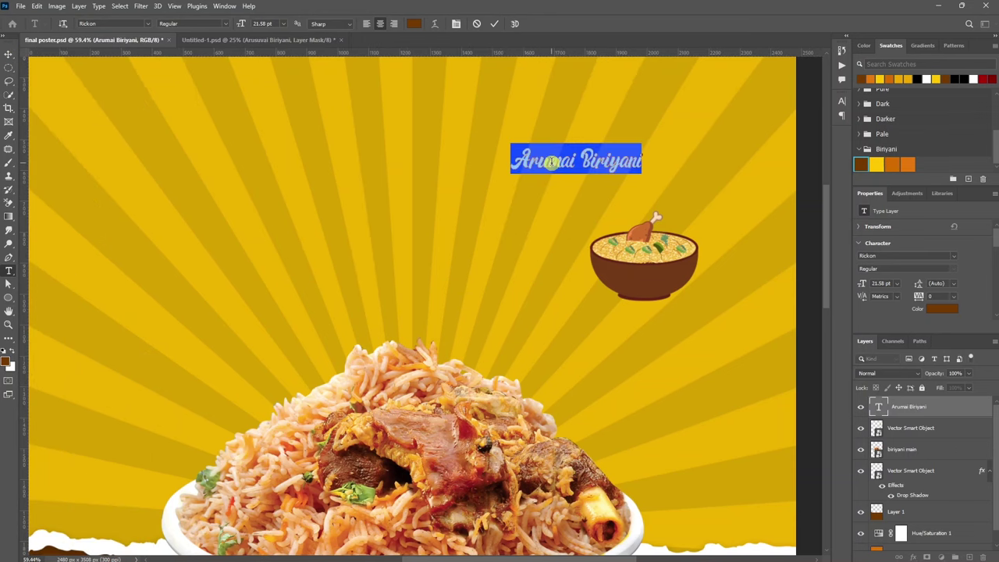
{"action": "left_click", "coordinate": [152, 24]}
{"action": "left_click", "coordinate": [107, 53]}
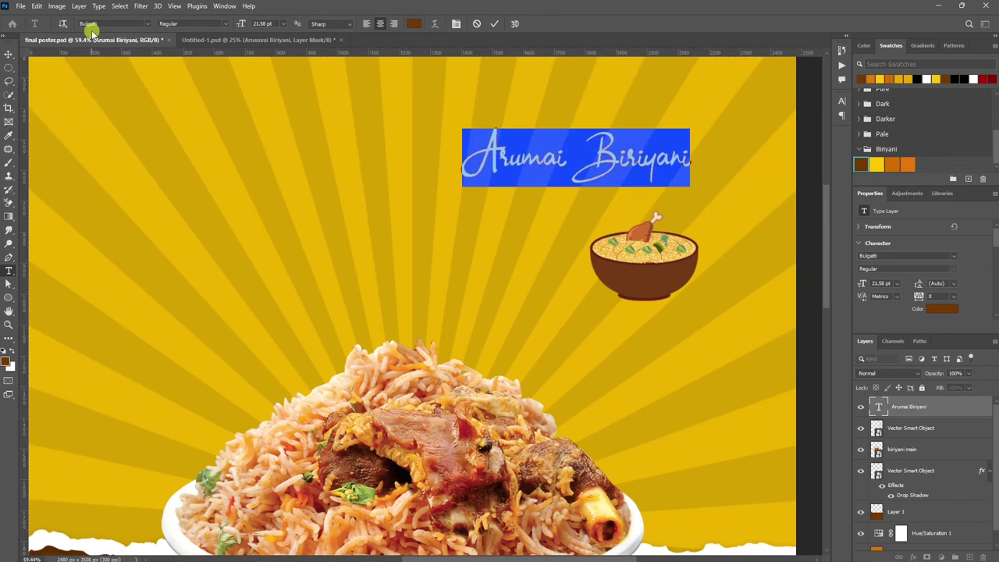
{"action": "left_click_drag", "start_coordinate": [507, 159], "coordinate": [530, 173]}
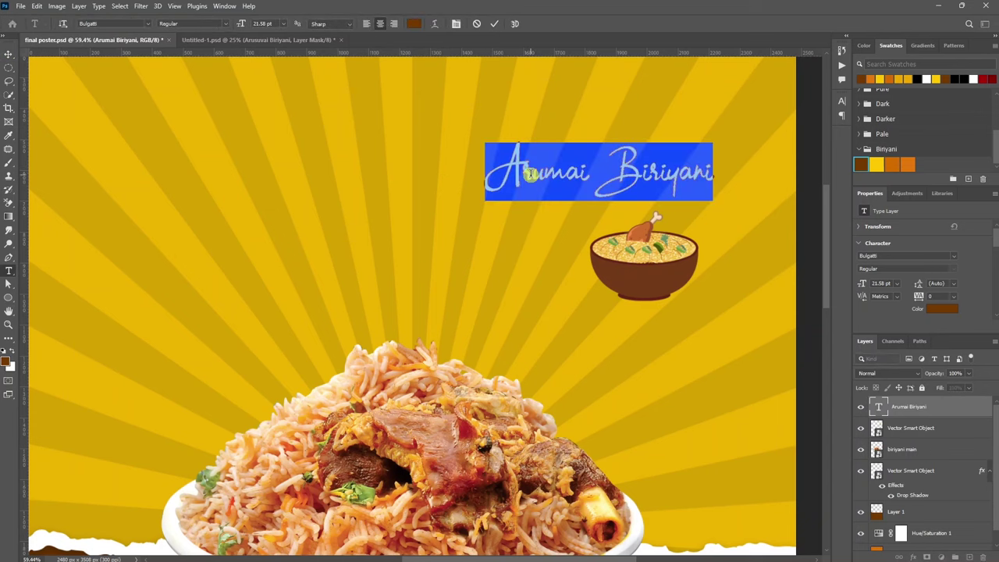
Warp the title into an Arc with bend +61 and commit it.
{"action": "left_click", "coordinate": [435, 25]}
{"action": "left_click", "coordinate": [215, 148]}
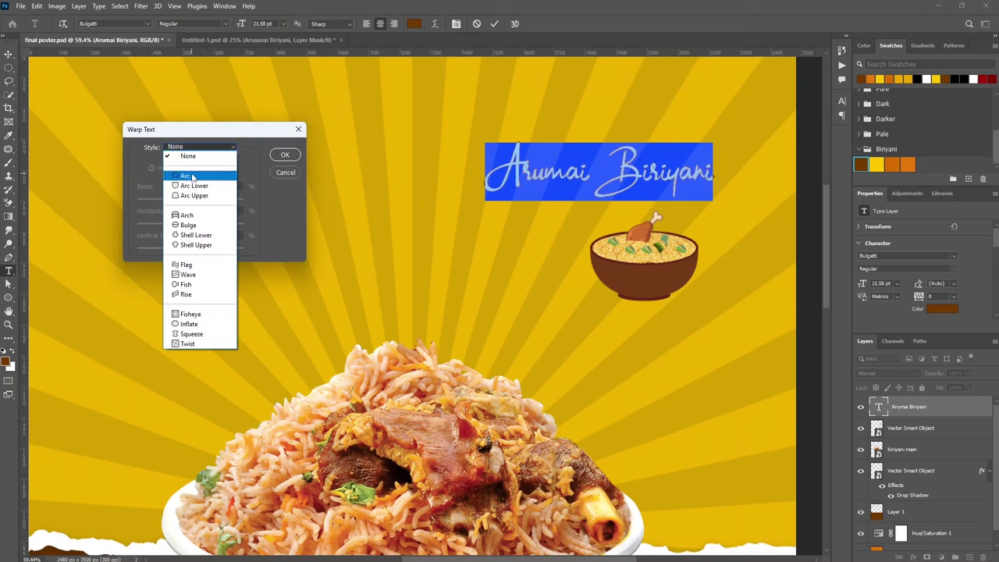
{"action": "left_click", "coordinate": [192, 177]}
{"action": "left_click_drag", "start_coordinate": [218, 200], "coordinate": [224, 205]}
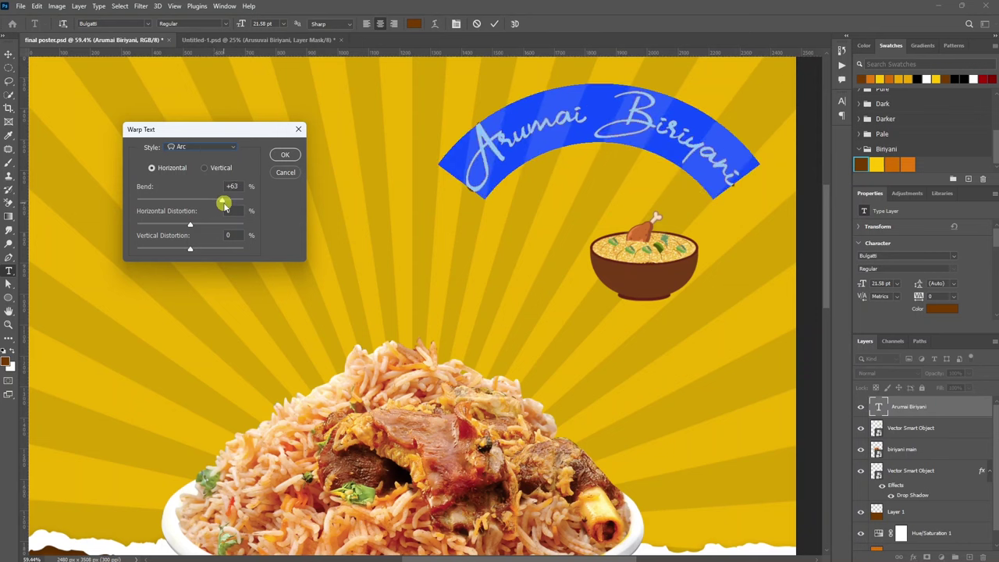
{"action": "left_click", "coordinate": [281, 156]}
{"action": "key", "text": "ctrl+Return"}
Shrink the arched title and move it down over the small bowl icon.
{"action": "key", "text": "ctrl+t"}
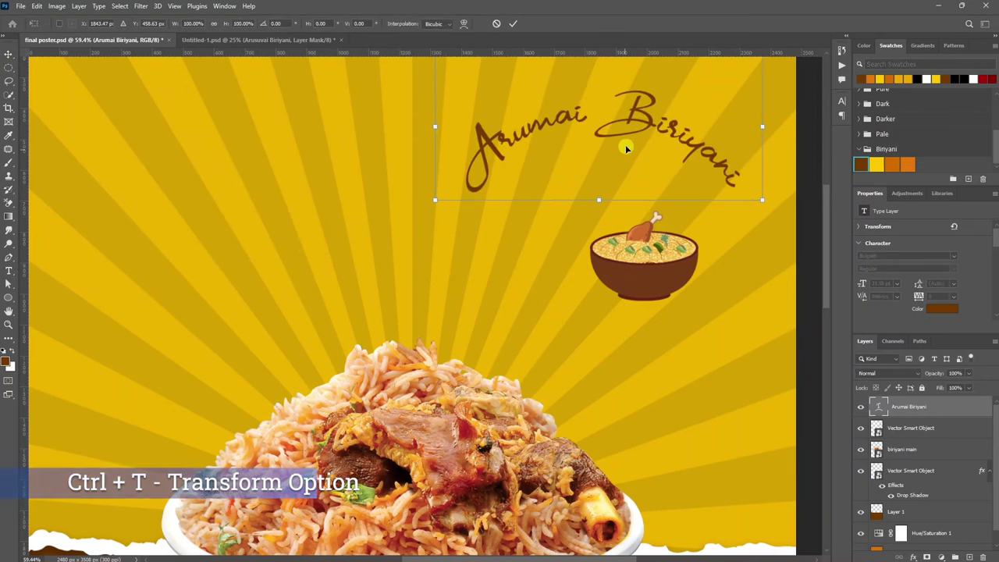
{"action": "scroll", "coordinate": [593, 188], "scroll_direction": "down", "scroll_amount": 3}
{"action": "left_click_drag", "start_coordinate": [599, 95], "coordinate": [600, 152]}
{"action": "scroll", "coordinate": [654, 217], "scroll_direction": "up", "scroll_amount": 3}
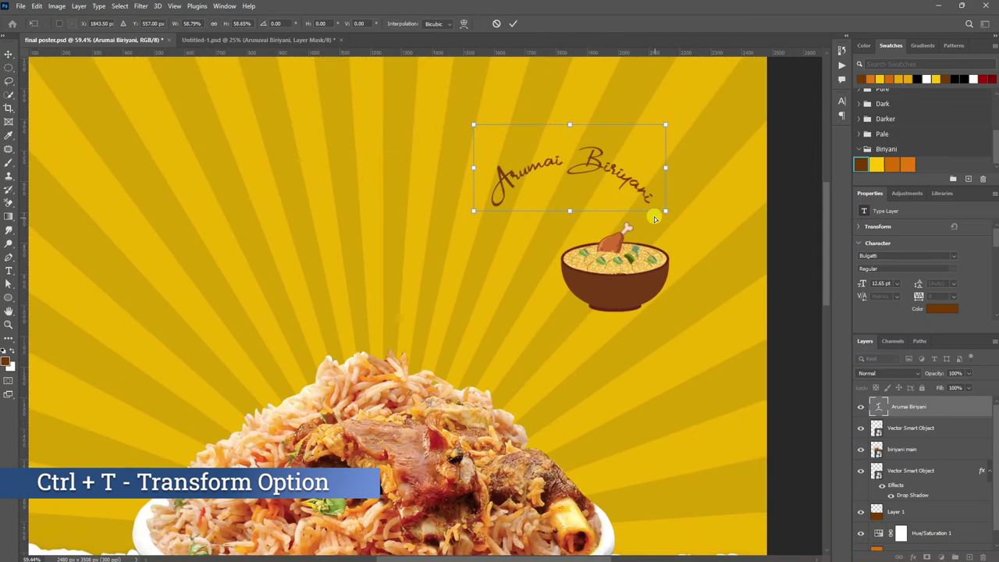
{"action": "left_click_drag", "start_coordinate": [627, 184], "coordinate": [671, 242]}
{"action": "scroll", "coordinate": [671, 242], "scroll_direction": "up", "scroll_amount": 3}
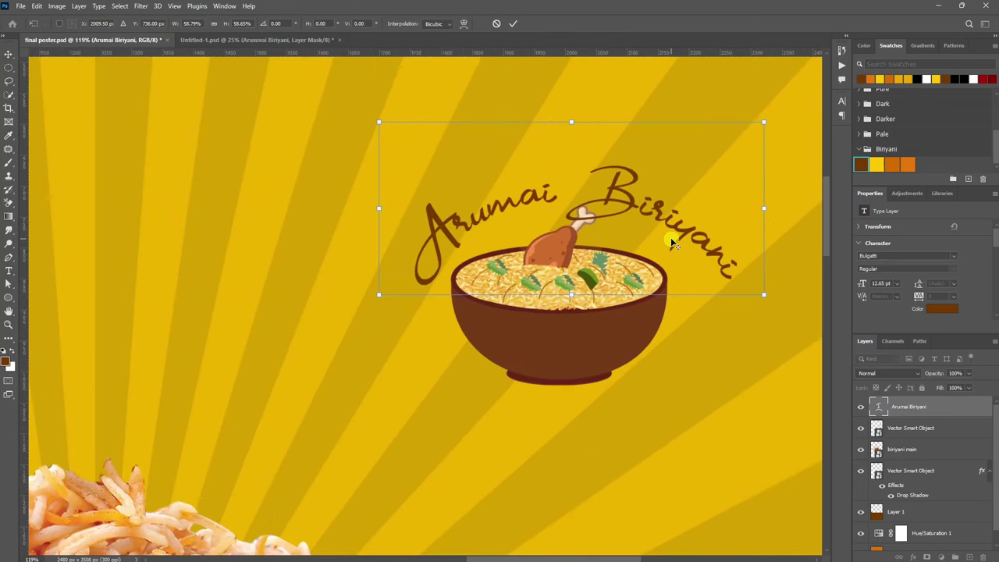
{"action": "key", "text": "Return"}
Mask out the title lettering where it crosses the chicken bone.
{"action": "left_click", "coordinate": [923, 556]}
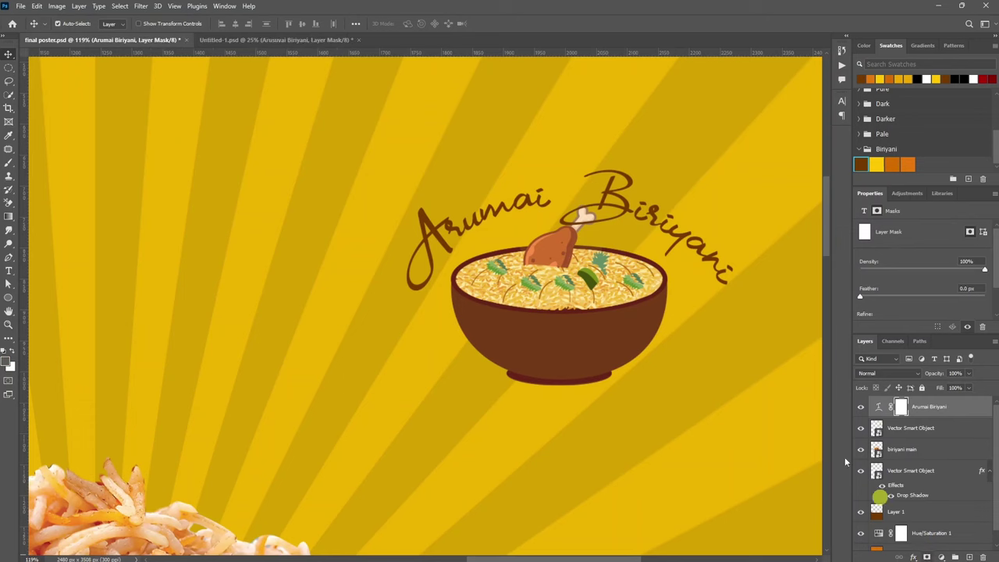
{"action": "scroll", "coordinate": [569, 212], "scroll_direction": "up", "scroll_amount": 1}
{"action": "key", "text": "b"}
{"action": "scroll", "coordinate": [597, 208], "scroll_direction": "up", "scroll_amount": 2}
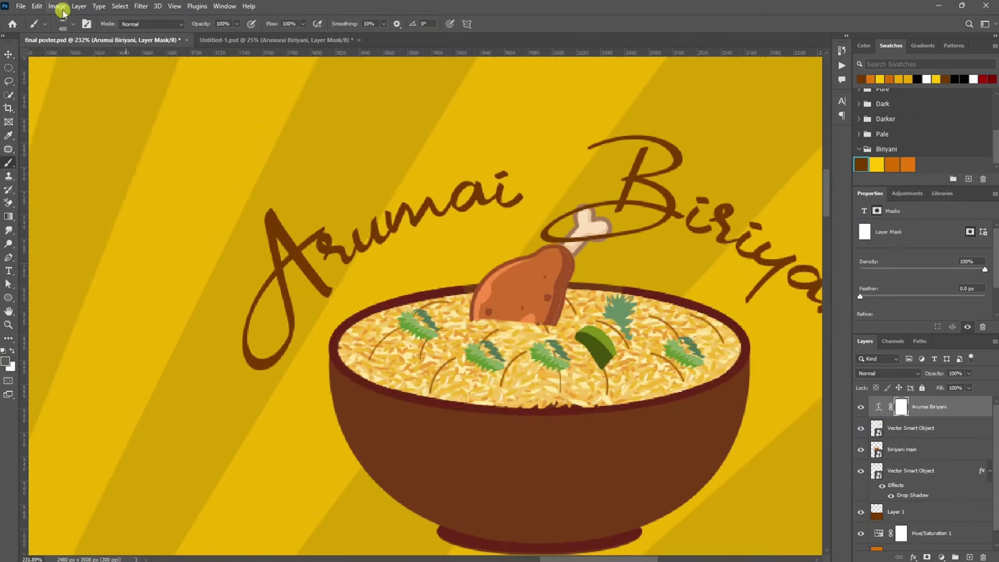
{"action": "scroll", "coordinate": [589, 213], "scroll_direction": "up", "scroll_amount": 1}
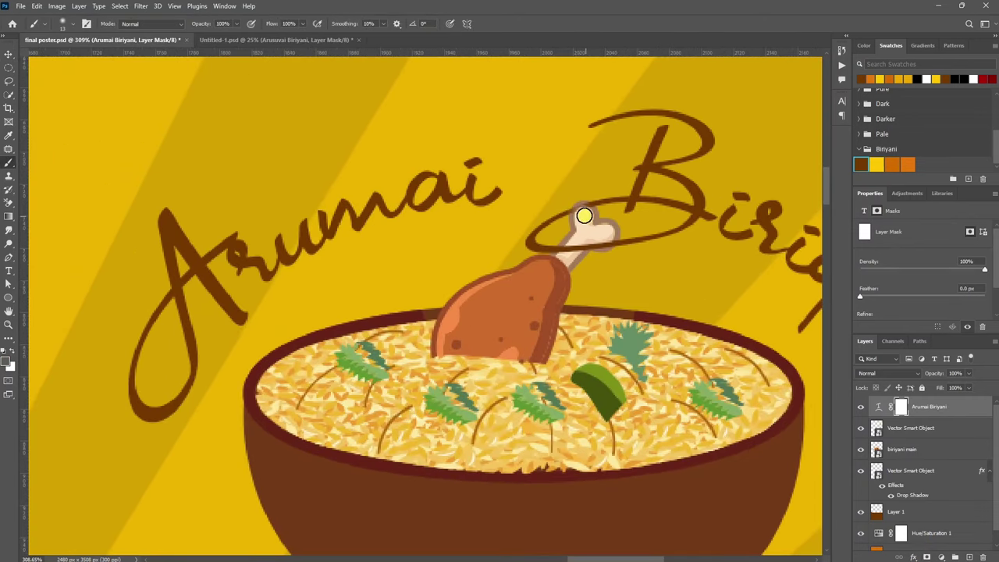
{"action": "scroll", "coordinate": [593, 215], "scroll_direction": "down", "scroll_amount": 2}
{"action": "key", "text": "v"}
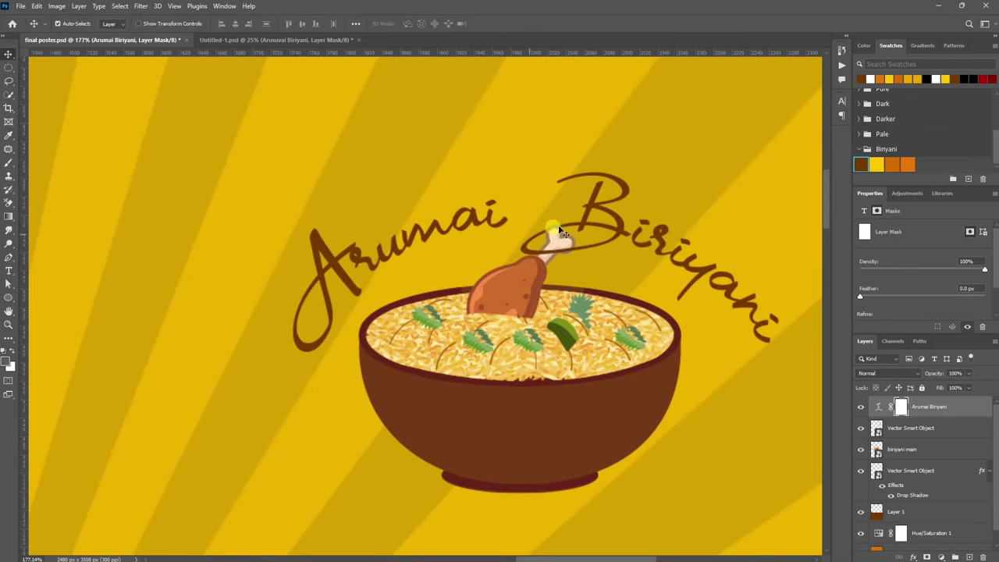
{"action": "scroll", "coordinate": [594, 231], "scroll_direction": "down", "scroll_amount": 4}
{"action": "left_click", "coordinate": [911, 428]}
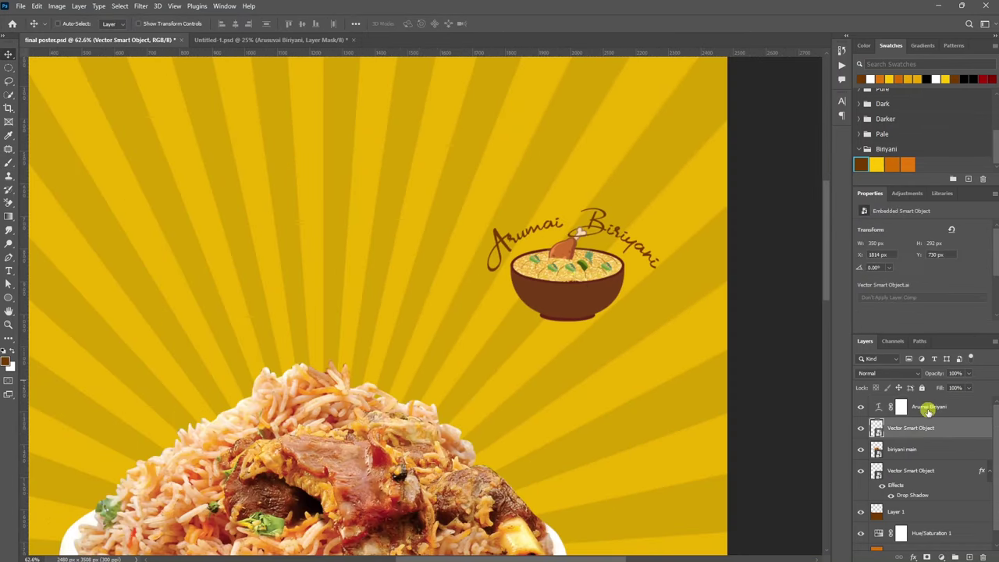
Combine the two logo layers into a single Arumai Biriyani smart object.
{"action": "left_click", "coordinate": [928, 408], "text": "shift"}
{"action": "right_click", "coordinate": [912, 415]}
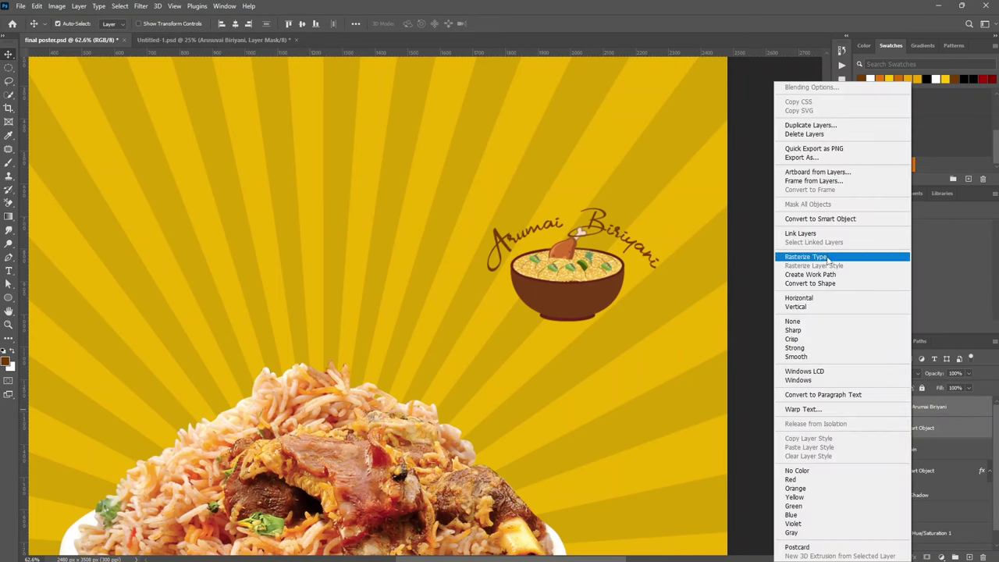
{"action": "left_click", "coordinate": [819, 220]}
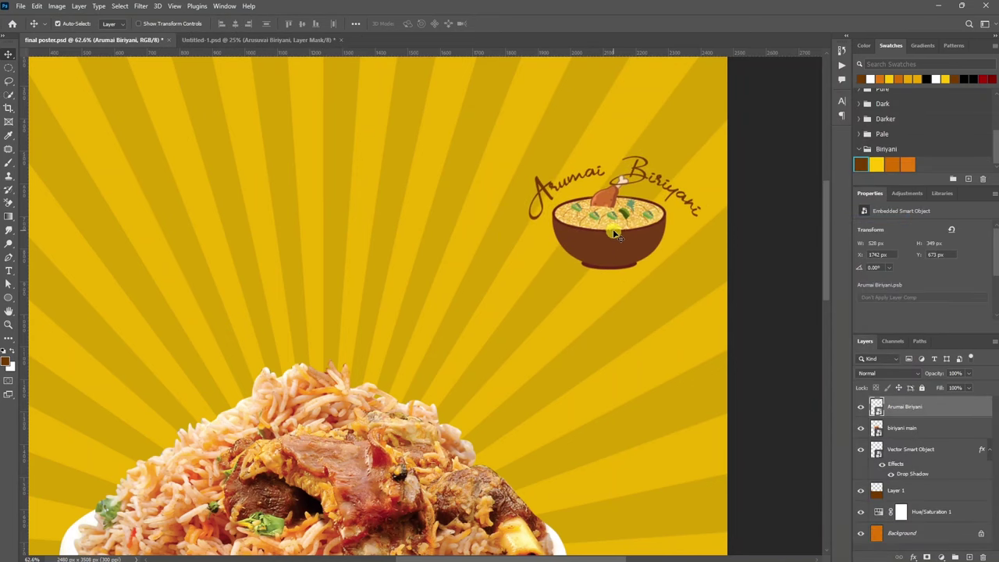
Place the logo on the bowl's front and shrink it to about 400 px wide.
{"action": "mouse_move", "coordinate": [697, 270]}
{"action": "left_mouse_down"}
{"action": "mouse_move", "coordinate": [616, 265]}
{"action": "mouse_move", "coordinate": [464, 443]}
{"action": "left_mouse_up"}
{"action": "scroll", "coordinate": [617, 265], "scroll_direction": "down", "scroll_amount": 2}
{"action": "scroll", "coordinate": [617, 266], "scroll_direction": "down", "scroll_amount": 2}
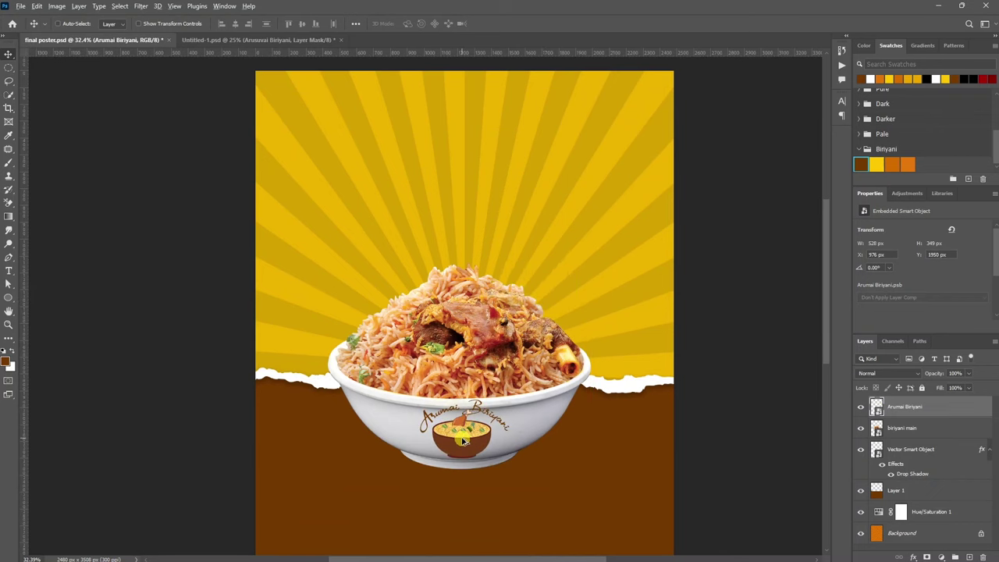
{"action": "scroll", "coordinate": [464, 443], "scroll_direction": "up", "scroll_amount": 3}
{"action": "key", "text": "ctrl+t"}
{"action": "mouse_move", "coordinate": [546, 474]}
{"action": "left_mouse_down", "text": "alt"}
{"action": "mouse_move", "coordinate": [507, 456]}
{"action": "mouse_move", "coordinate": [602, 226]}
{"action": "mouse_move", "coordinate": [615, 249]}
{"action": "mouse_move", "coordinate": [630, 175]}
{"action": "left_mouse_up", "text": "alt"}
{"action": "key", "text": "Return"}
{"action": "scroll", "coordinate": [467, 446], "scroll_direction": "down", "scroll_amount": 2}
{"action": "scroll", "coordinate": [602, 227], "scroll_direction": "down", "scroll_amount": 1}
{"action": "scroll", "coordinate": [602, 230], "scroll_direction": "down", "scroll_amount": 1}
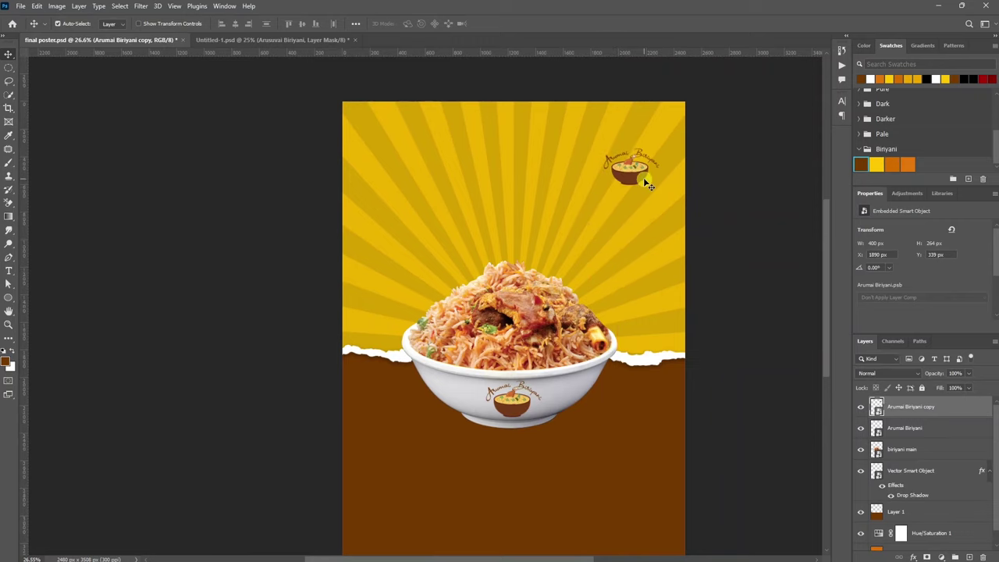
{"action": "scroll", "coordinate": [469, 148], "scroll_direction": "down", "scroll_amount": 1}
Add a 'Super Delicious' line in the upper poster, enlarged about 253% and shifted left.
{"action": "key", "text": "t"}
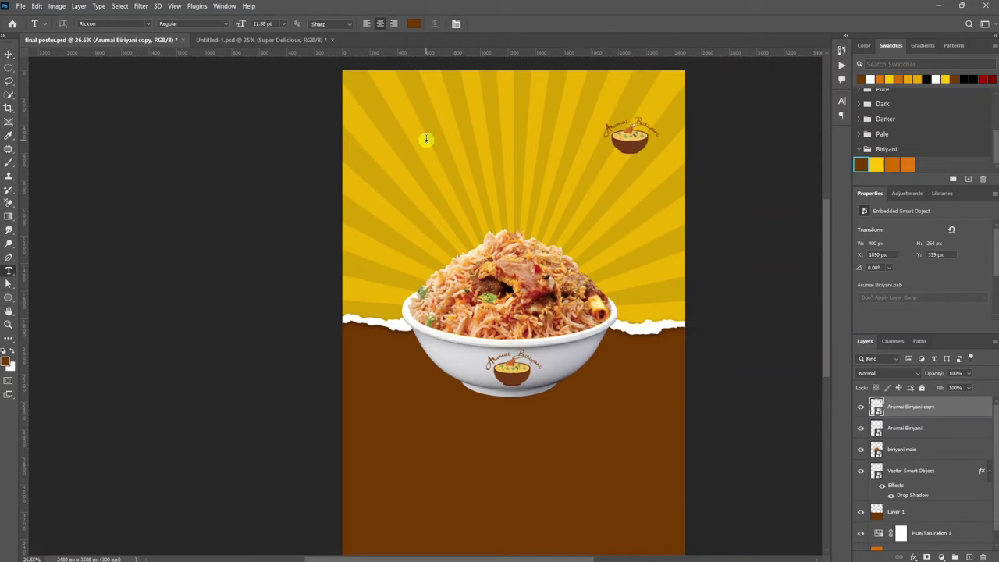
{"action": "left_click", "coordinate": [425, 140]}
{"action": "type", "text": "A"}
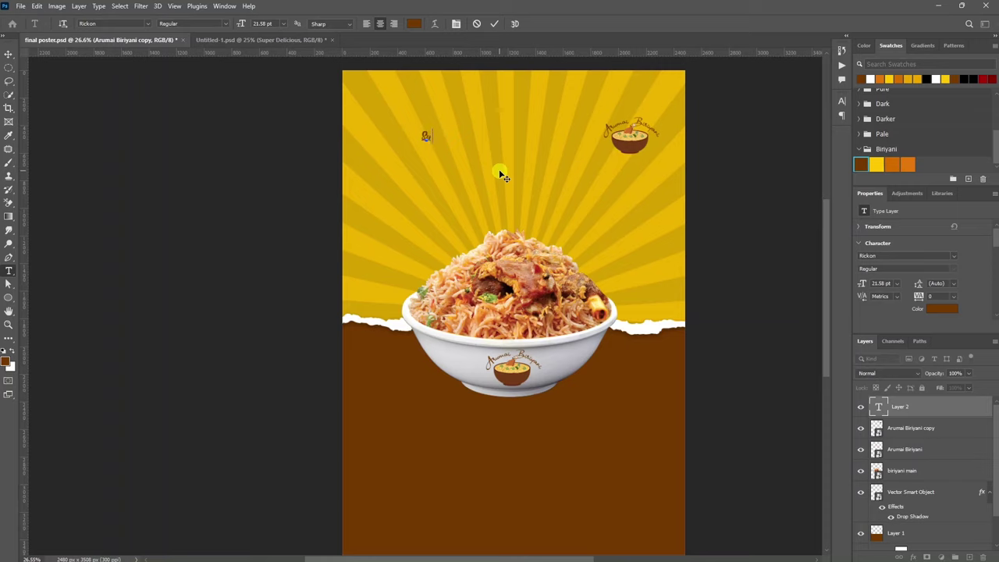
{"action": "type", "text": " Delicious"}
{"action": "key", "text": "ctrl+a"}
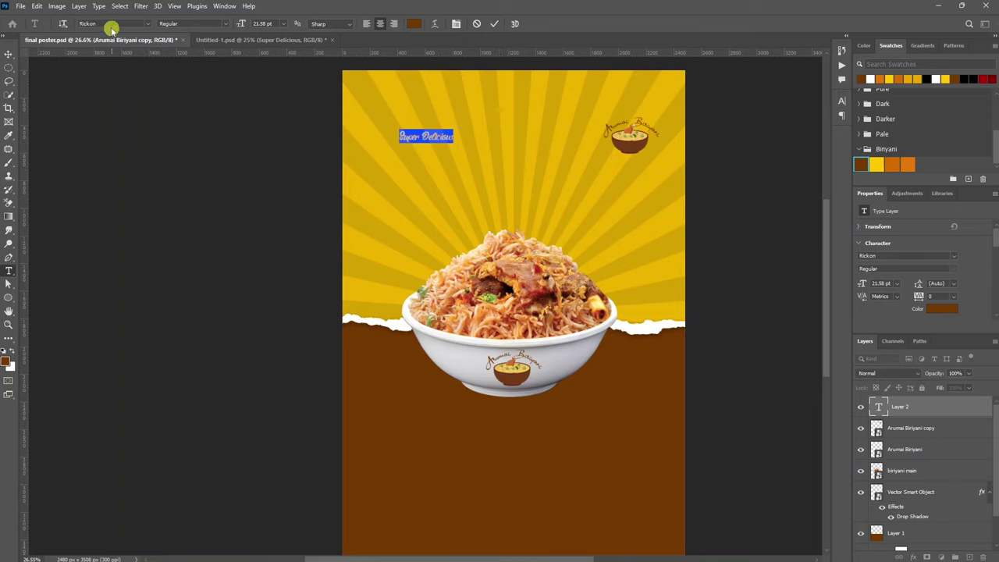
{"action": "left_click", "coordinate": [10, 55]}
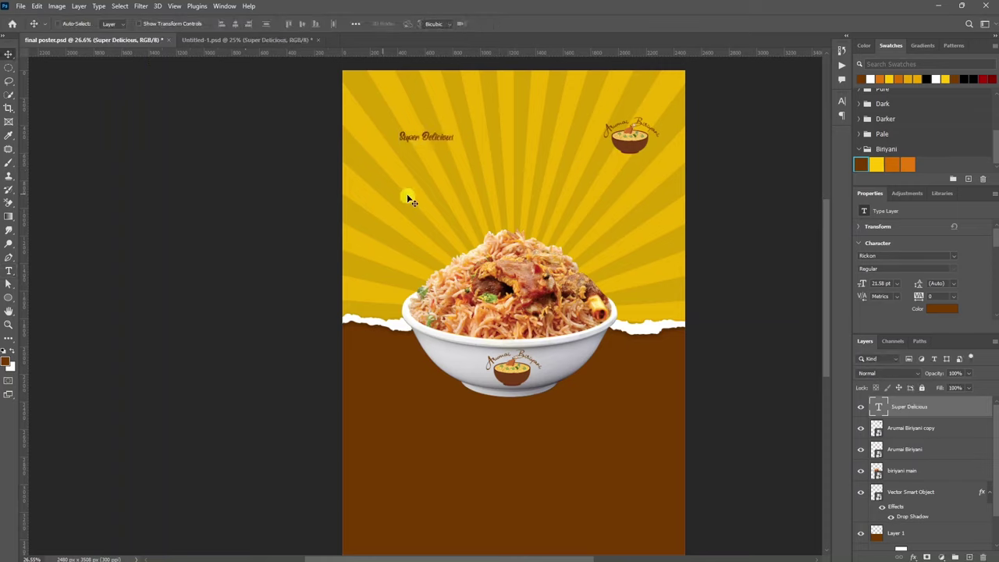
{"action": "left_click_drag", "start_coordinate": [456, 126], "coordinate": [536, 109]}
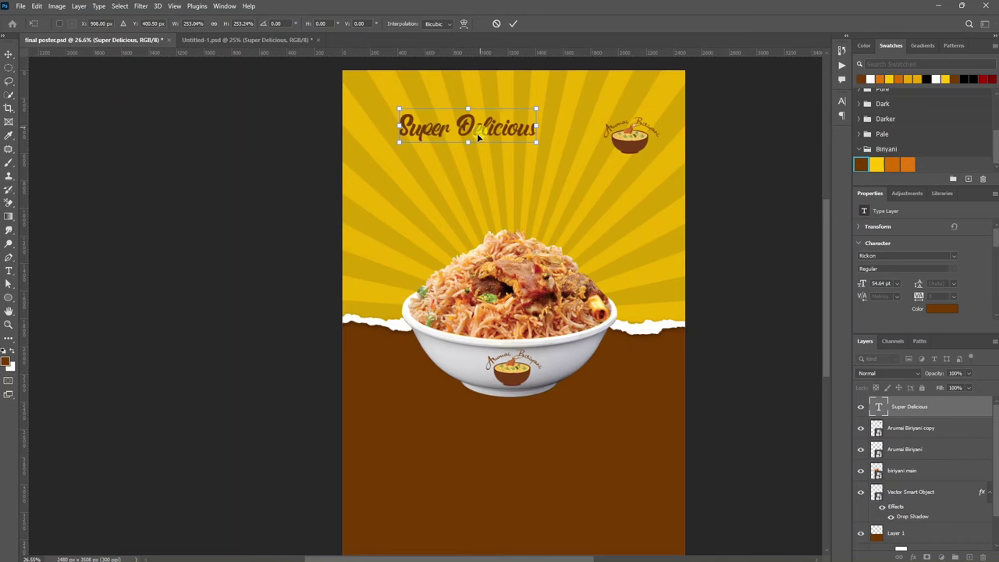
{"action": "left_click_drag", "start_coordinate": [491, 133], "coordinate": [481, 133]}
{"action": "key", "text": "Return"}
Add 'BIRIYANI' below it in DIN Next Slab Rust Black.
{"action": "key", "text": "t"}
{"action": "left_click", "coordinate": [468, 158]}
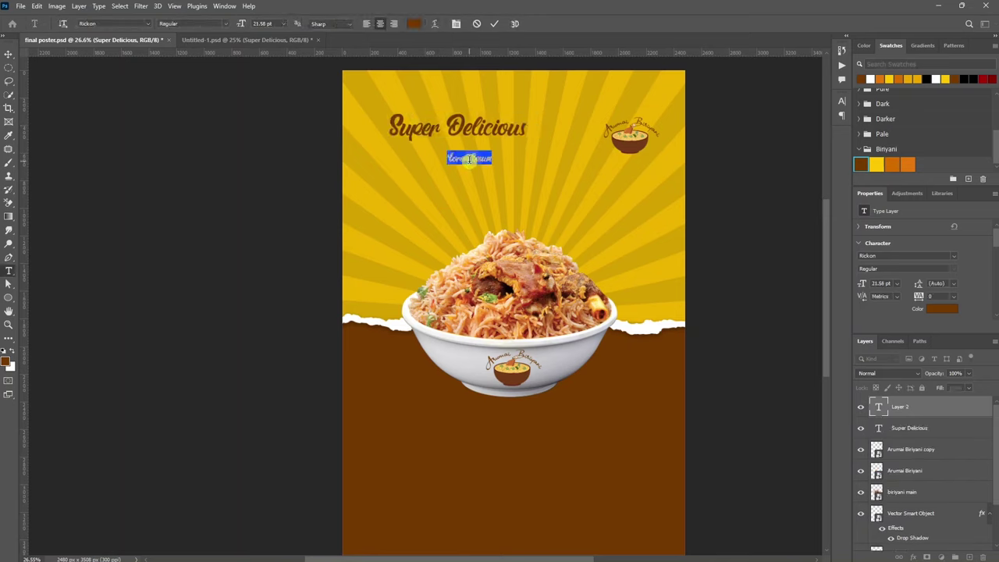
{"action": "key", "text": "BackSpace"}
{"action": "type", "text": "BIRIYANI"}
{"action": "key", "text": "ctrl+a"}
{"action": "left_click", "coordinate": [120, 24]}
{"action": "type", "text": "DIN"}
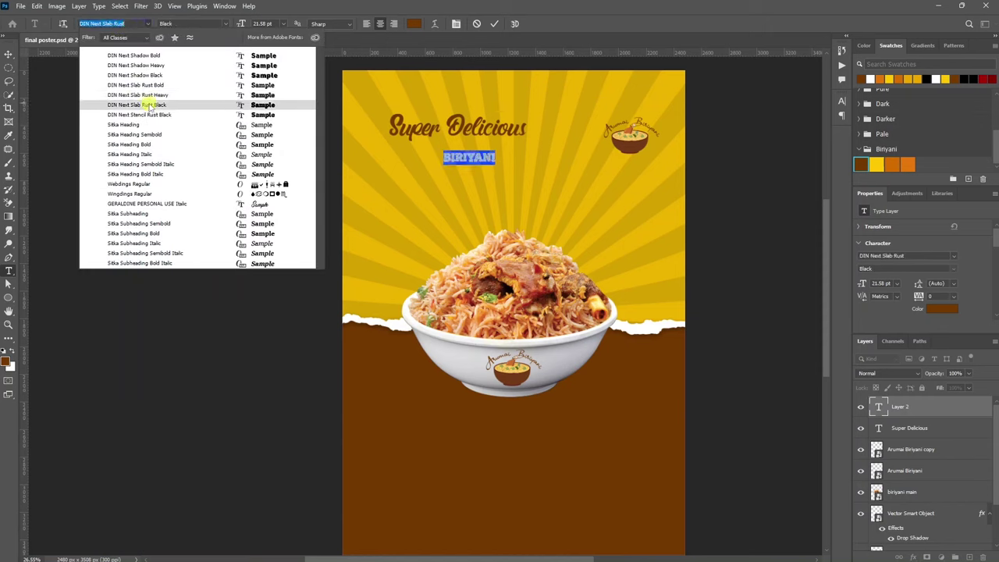
{"action": "left_click", "coordinate": [148, 105]}
{"action": "left_click", "coordinate": [10, 55]}
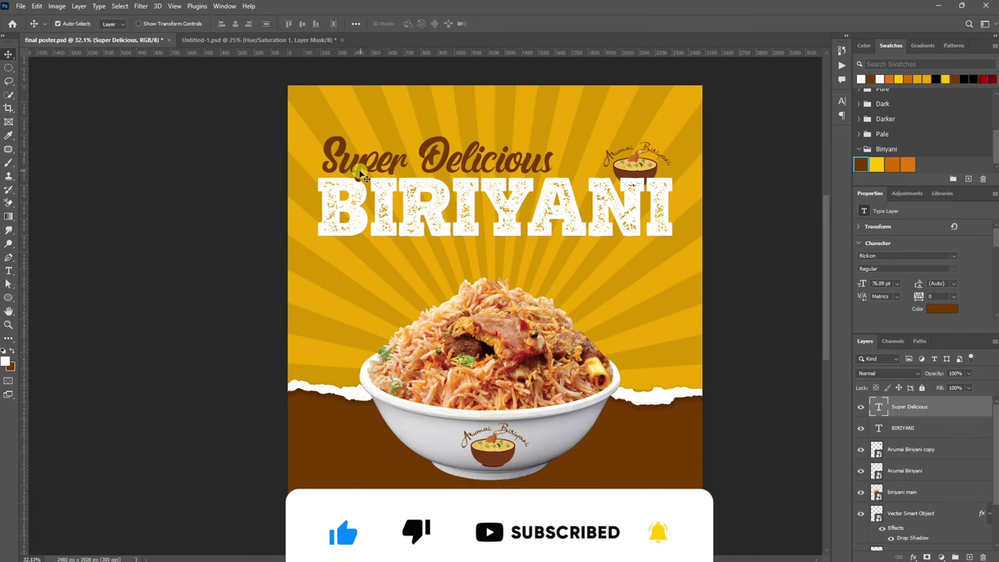
Scale the top-right logo copy to 578 × 382 px and bring it above the headline.
{"action": "scroll", "coordinate": [359, 176], "scroll_direction": "up", "scroll_amount": 5}
{"action": "scroll", "coordinate": [358, 204], "scroll_direction": "down", "scroll_amount": 4}
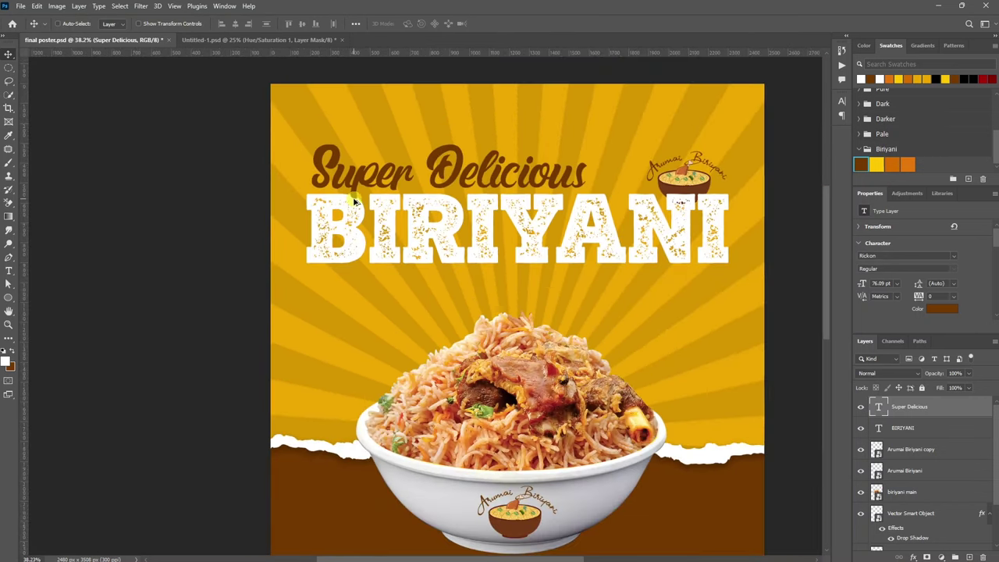
{"action": "scroll", "coordinate": [361, 188], "scroll_direction": "down", "scroll_amount": 1}
{"action": "left_click", "coordinate": [616, 176]}
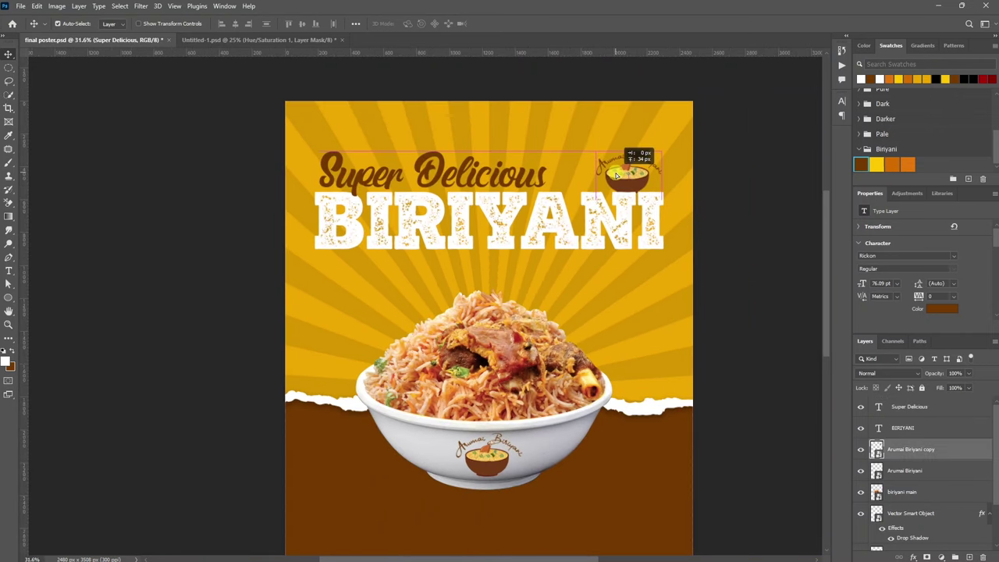
{"action": "key", "text": "ctrl+t"}
{"action": "left_click_drag", "start_coordinate": [630, 152], "coordinate": [630, 133]}
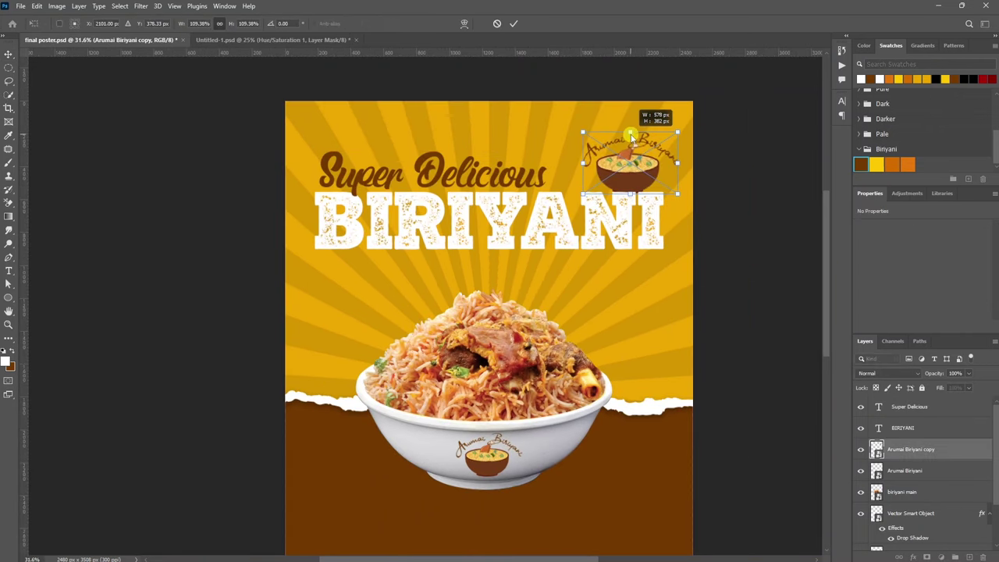
{"action": "scroll", "coordinate": [646, 170], "scroll_direction": "up", "scroll_amount": 2}
{"action": "scroll", "coordinate": [647, 173], "scroll_direction": "up", "scroll_amount": 1}
{"action": "key", "text": "Return"}
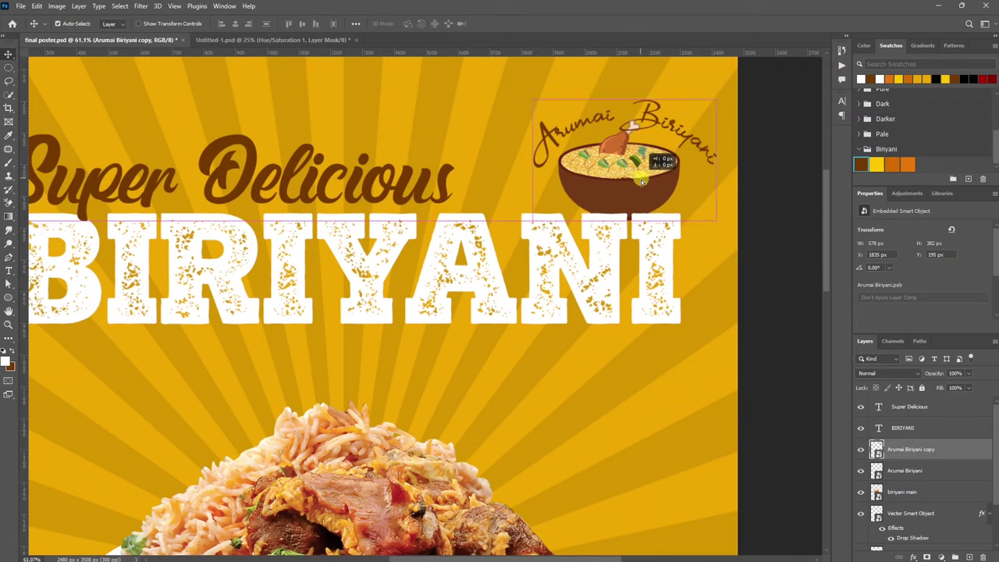
{"action": "key", "text": "ctrl+shift+bracketright"}
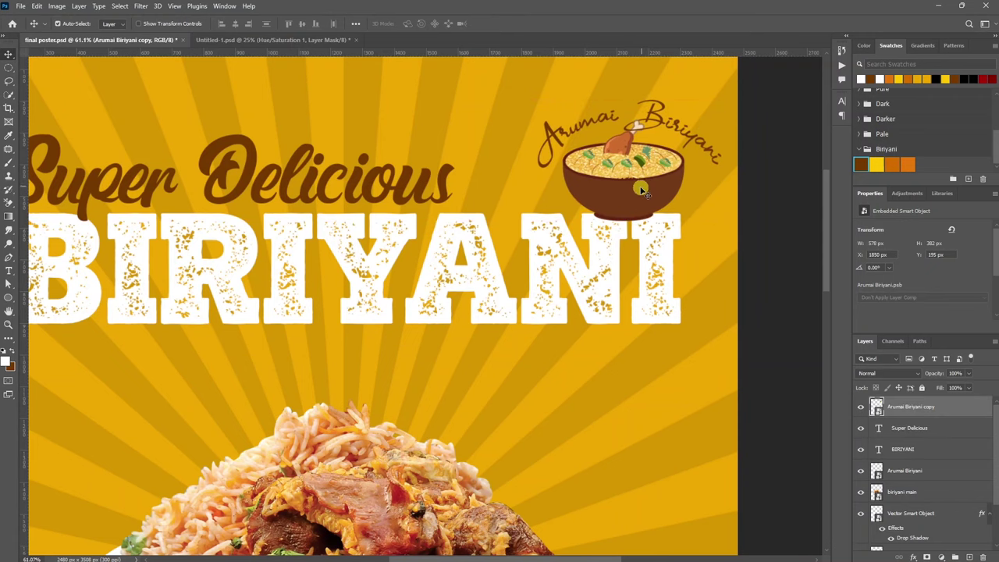
{"action": "scroll", "coordinate": [642, 190], "scroll_direction": "up", "scroll_amount": 2}
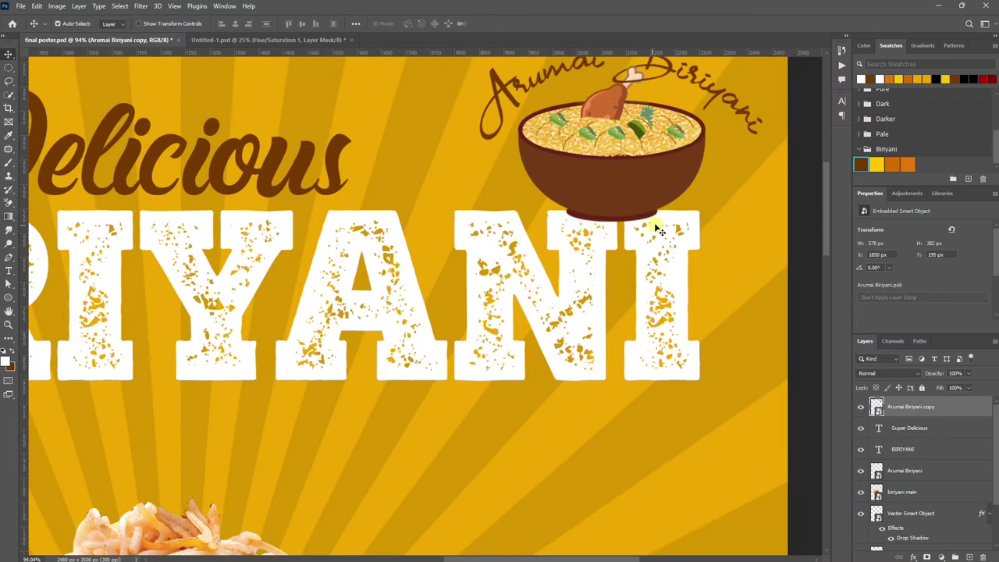
{"action": "scroll", "coordinate": [548, 209], "scroll_direction": "down", "scroll_amount": 2}
{"action": "scroll", "coordinate": [648, 214], "scroll_direction": "down", "scroll_amount": 2}
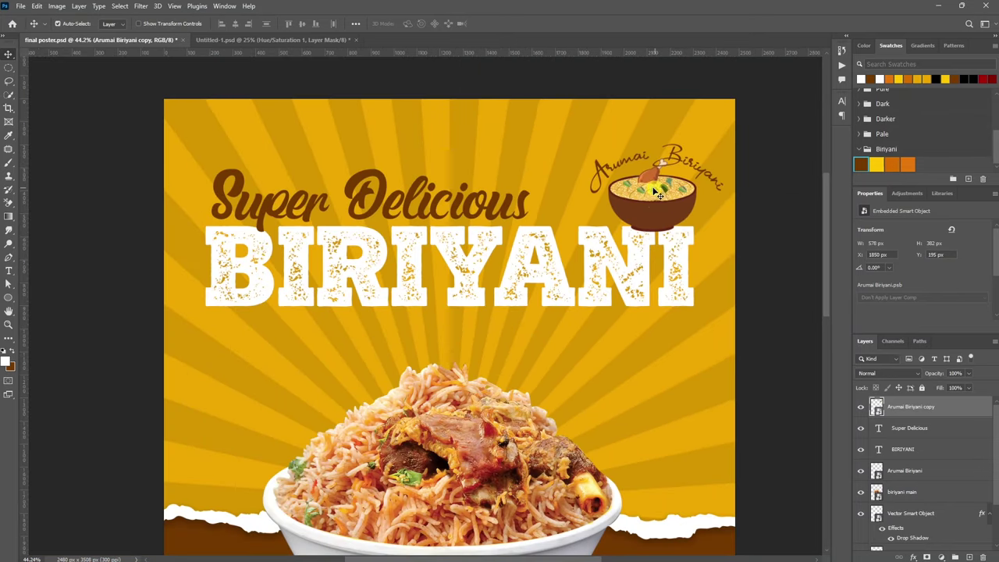
Load the logo's outline as a selection and expand it by 5 pixels.
{"action": "left_click", "coordinate": [876, 406], "text": "ctrl"}
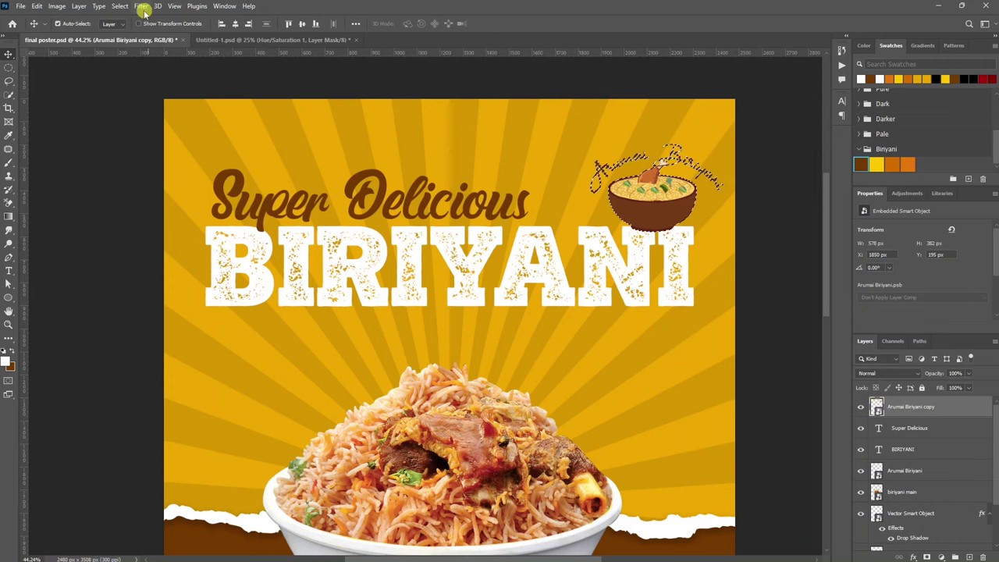
{"action": "left_click", "coordinate": [119, 6]}
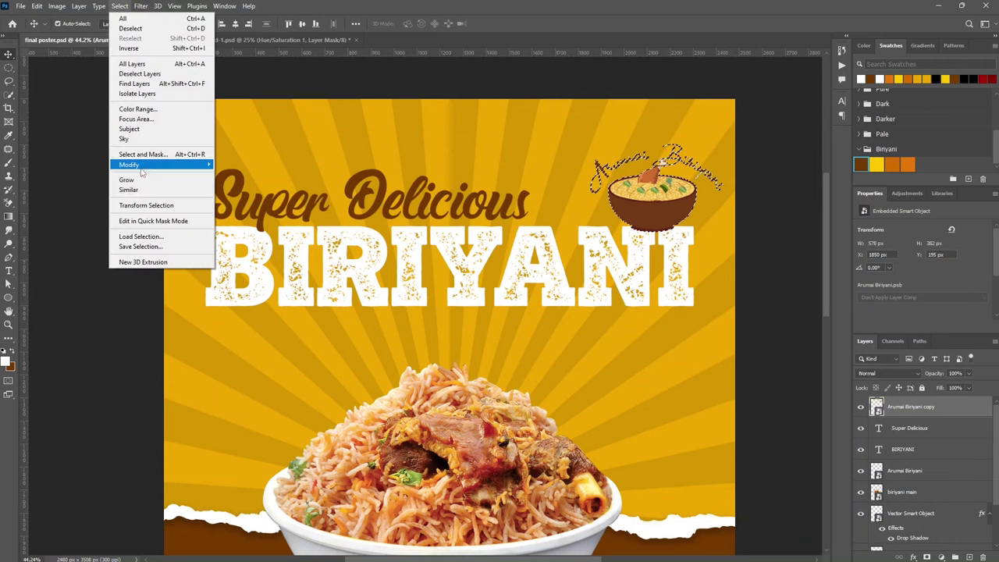
{"action": "mouse_move", "coordinate": [130, 165]}
{"action": "left_click", "coordinate": [232, 186]}
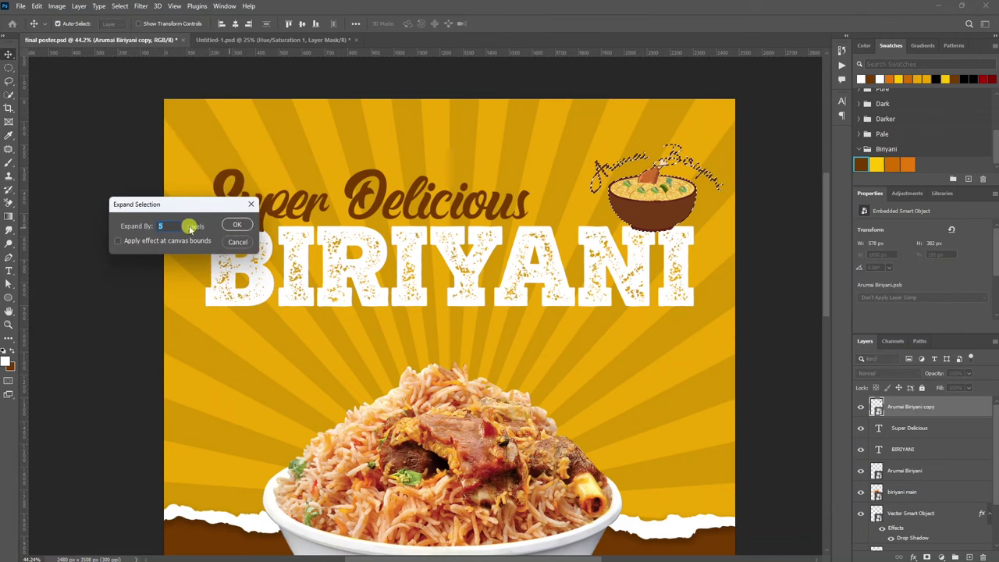
{"action": "left_click", "coordinate": [237, 225]}
Add a layer mask to the BIRIYANI text from that selection and fit the poster on screen.
{"action": "scroll", "coordinate": [681, 234], "scroll_direction": "up", "scroll_amount": 5}
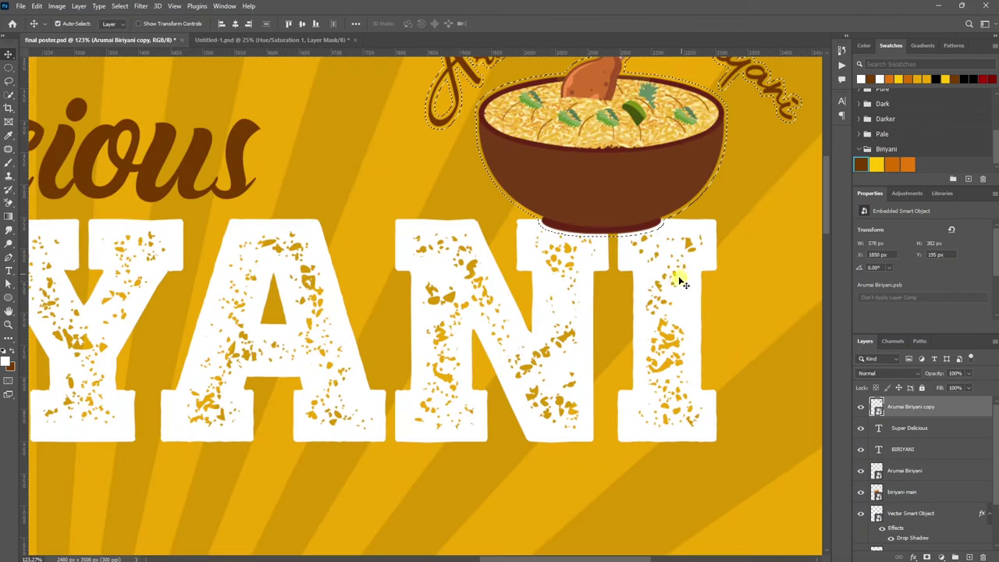
{"action": "left_click", "coordinate": [910, 450]}
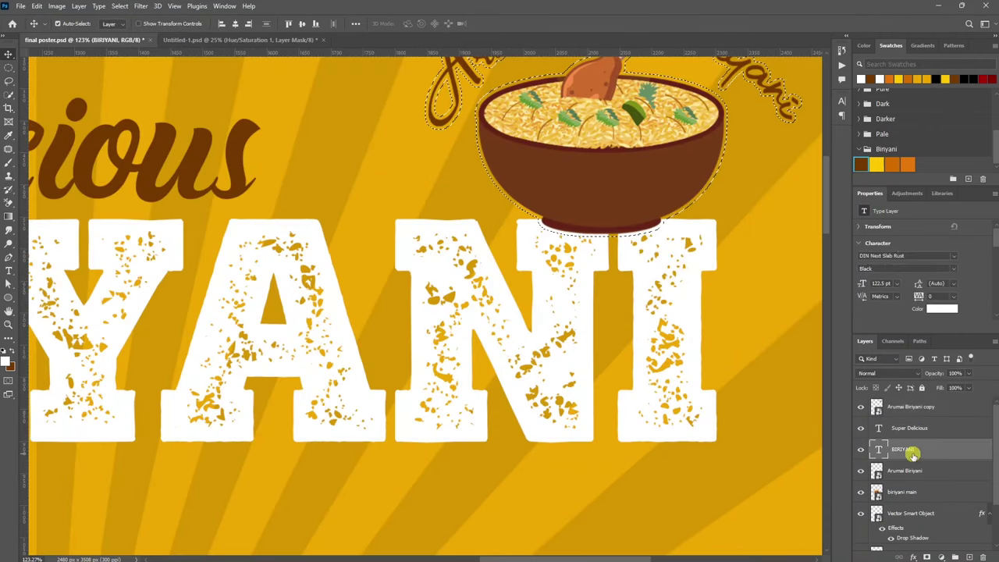
{"action": "left_click", "coordinate": [926, 556]}
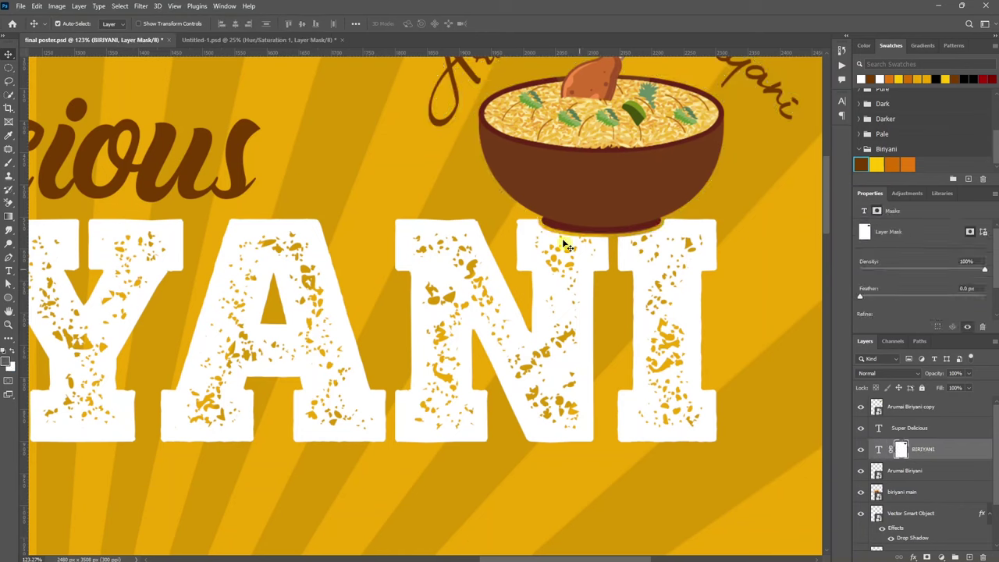
{"action": "scroll", "coordinate": [641, 230], "scroll_direction": "up", "scroll_amount": 3}
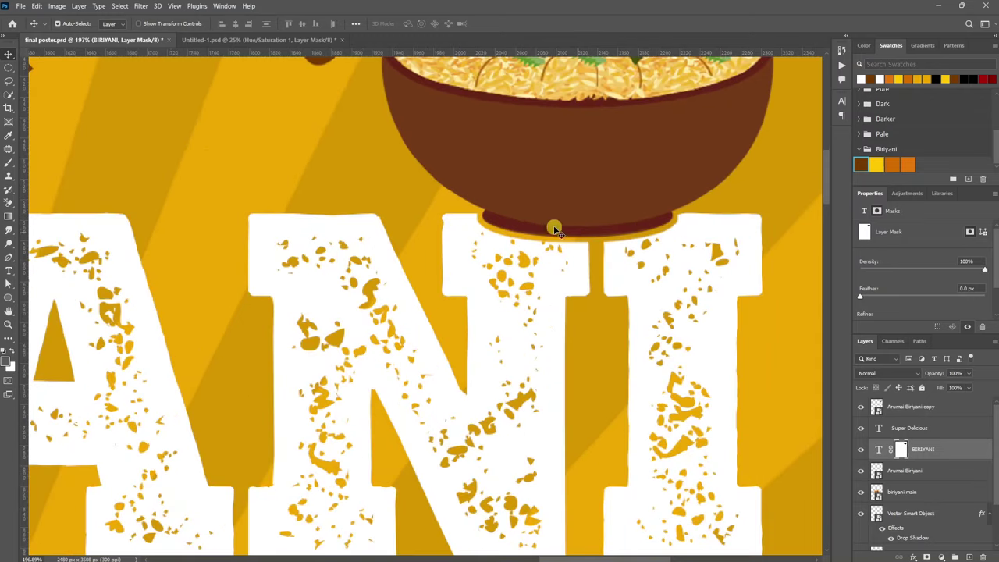
{"action": "key", "text": "ctrl+0"}
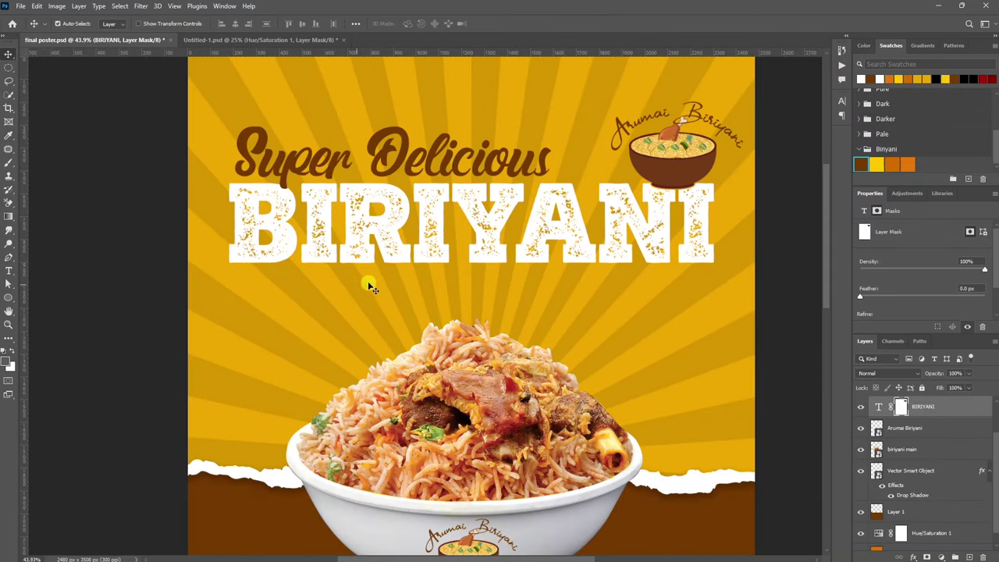
Draw a wide dark brown rectangle bar below the BIRIYANI title.
{"action": "left_click", "coordinate": [8, 298]}
{"action": "left_click", "coordinate": [53, 304]}
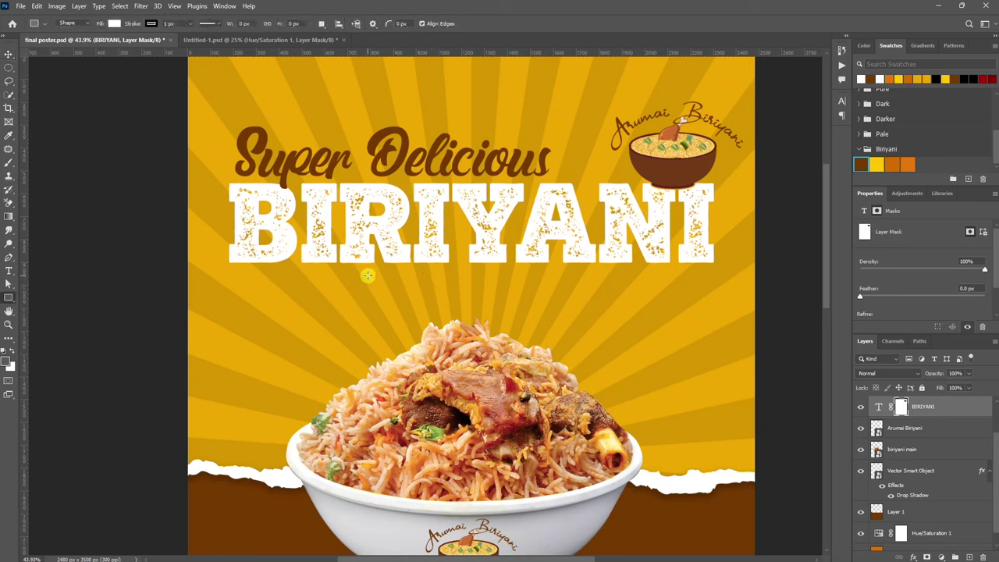
{"action": "left_click_drag", "start_coordinate": [368, 274], "coordinate": [621, 306]}
{"action": "left_click", "coordinate": [892, 303]}
{"action": "left_click", "coordinate": [865, 357]}
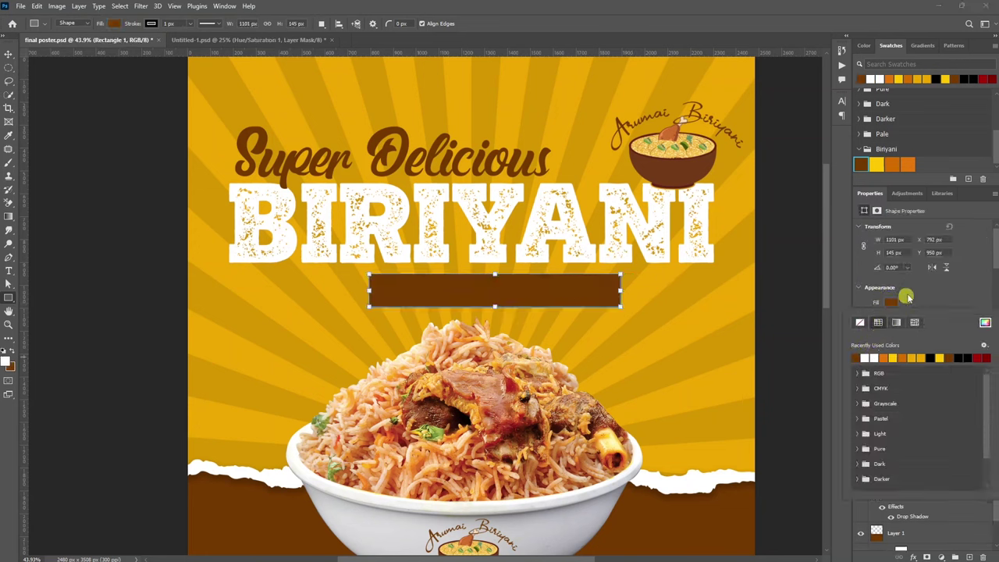
{"action": "key", "text": "v"}
{"action": "left_click_drag", "start_coordinate": [558, 293], "coordinate": [549, 292]}
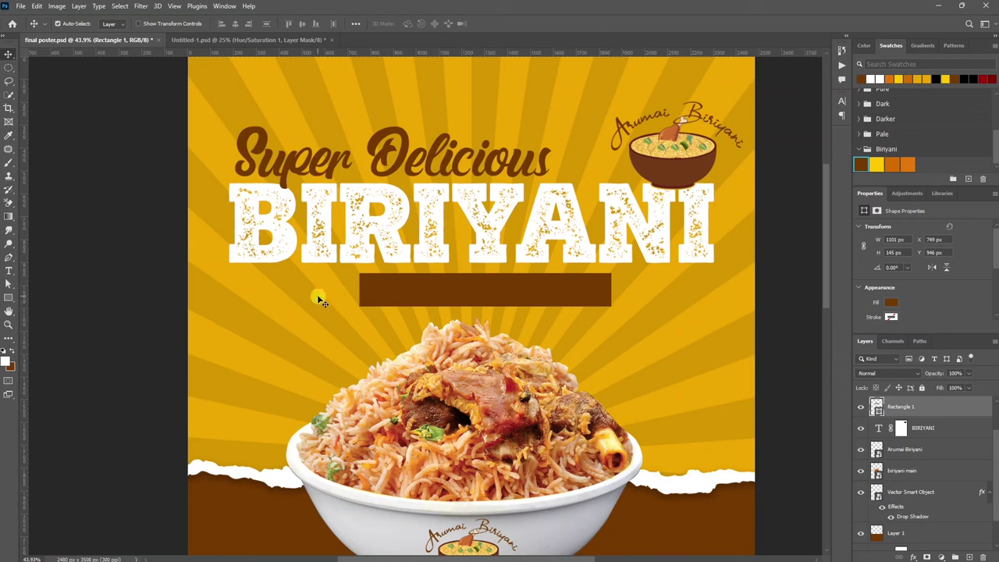
Draw a white triangle beside the bar's left end.
{"action": "left_click", "coordinate": [8, 299]}
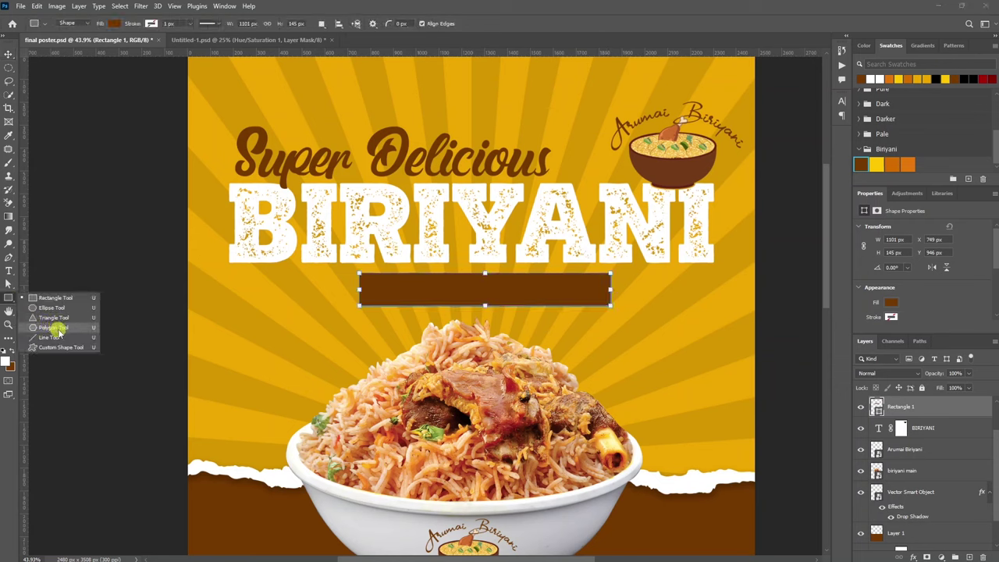
{"action": "left_click", "coordinate": [60, 317]}
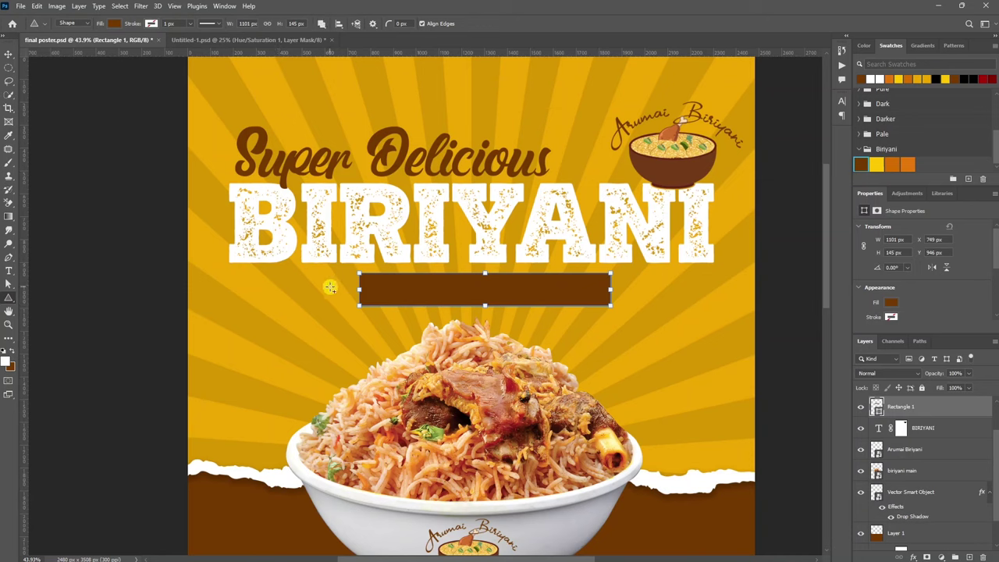
{"action": "left_click_drag", "start_coordinate": [332, 287], "coordinate": [376, 321]}
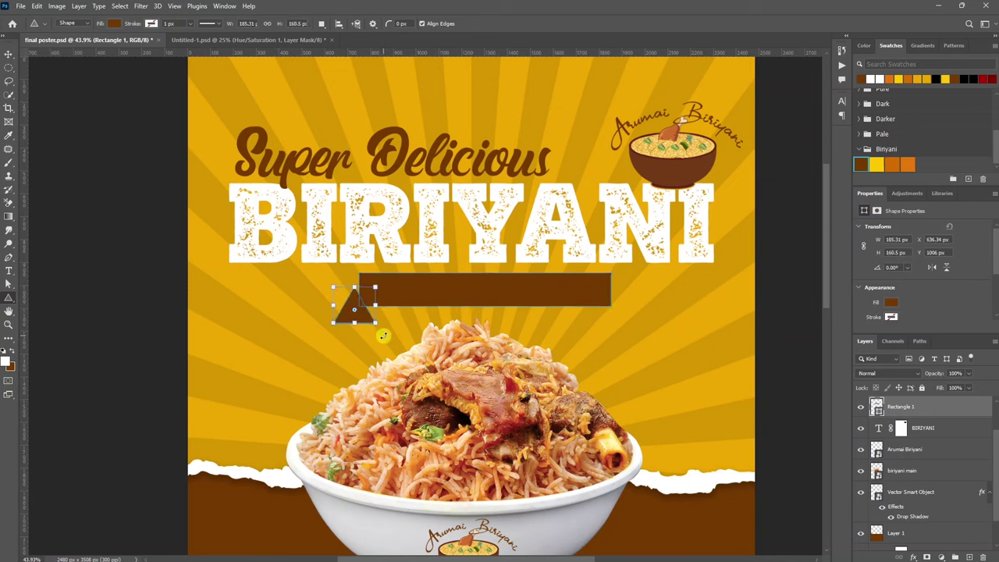
{"action": "left_click", "coordinate": [891, 303]}
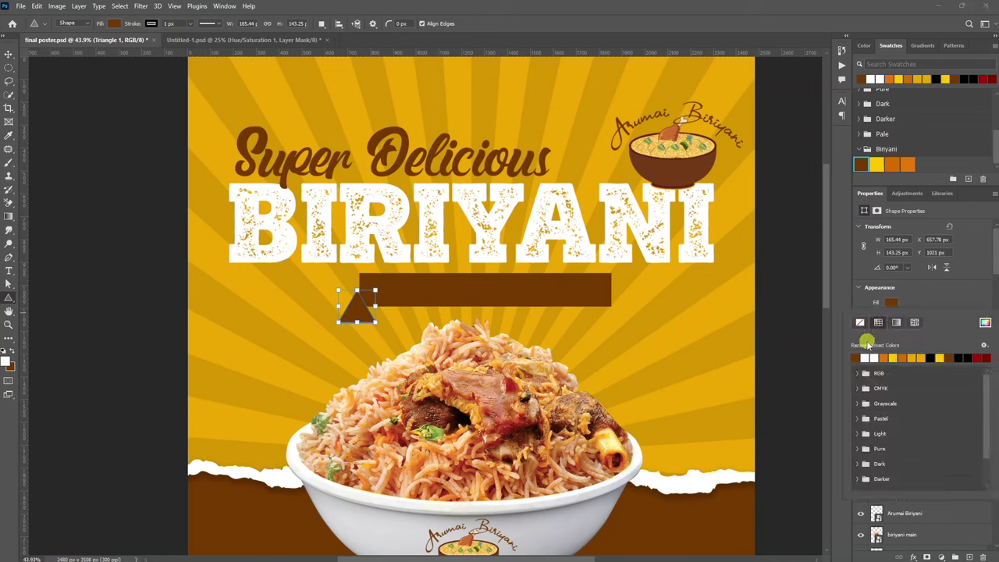
{"action": "left_click", "coordinate": [868, 357]}
{"action": "left_click", "coordinate": [8, 54]}
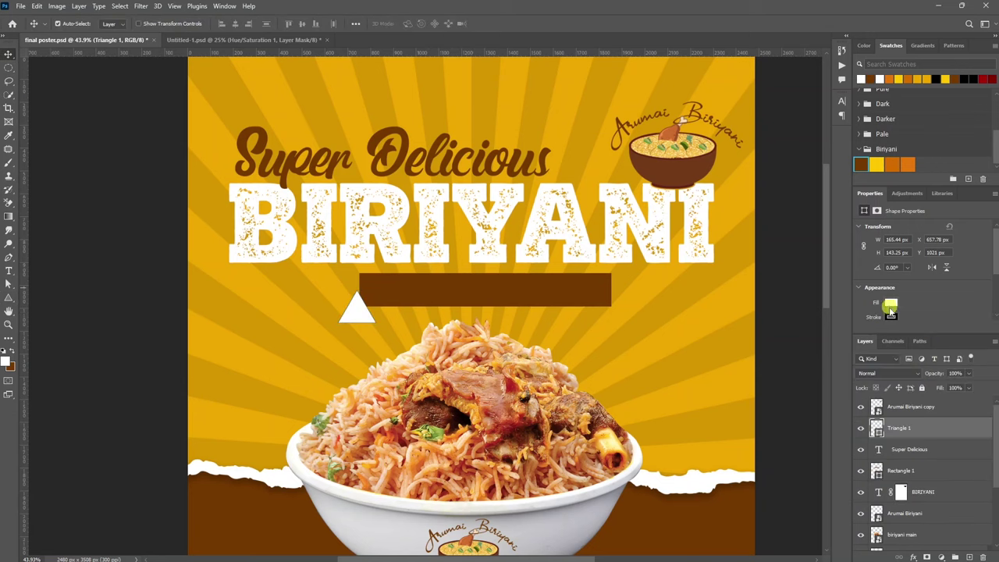
{"action": "left_click_drag", "start_coordinate": [347, 317], "coordinate": [368, 318]}
Rotate the triangle 90° and shrink it into a notch at the bar's left end, then copy it to the right end.
{"action": "key", "text": "ctrl+t"}
{"action": "mouse_move", "coordinate": [406, 289]}
{"action": "left_mouse_down"}
{"action": "mouse_move", "coordinate": [418, 344]}
{"action": "mouse_move", "coordinate": [406, 355]}
{"action": "left_mouse_up"}
{"action": "scroll", "coordinate": [388, 309], "scroll_direction": "up", "scroll_amount": 5}
{"action": "left_click_drag", "start_coordinate": [307, 278], "coordinate": [294, 218]}
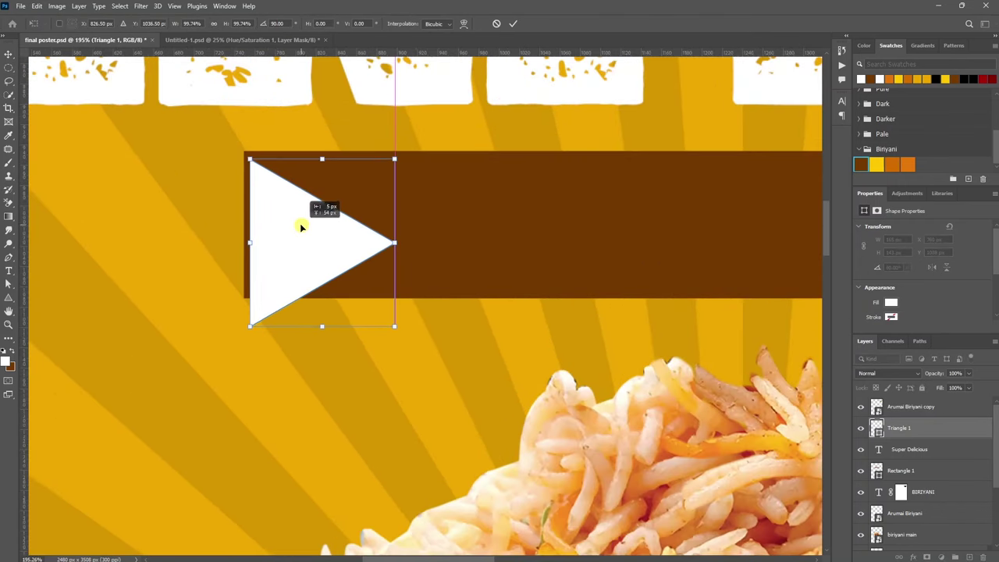
{"action": "left_click_drag", "start_coordinate": [393, 333], "coordinate": [377, 283]}
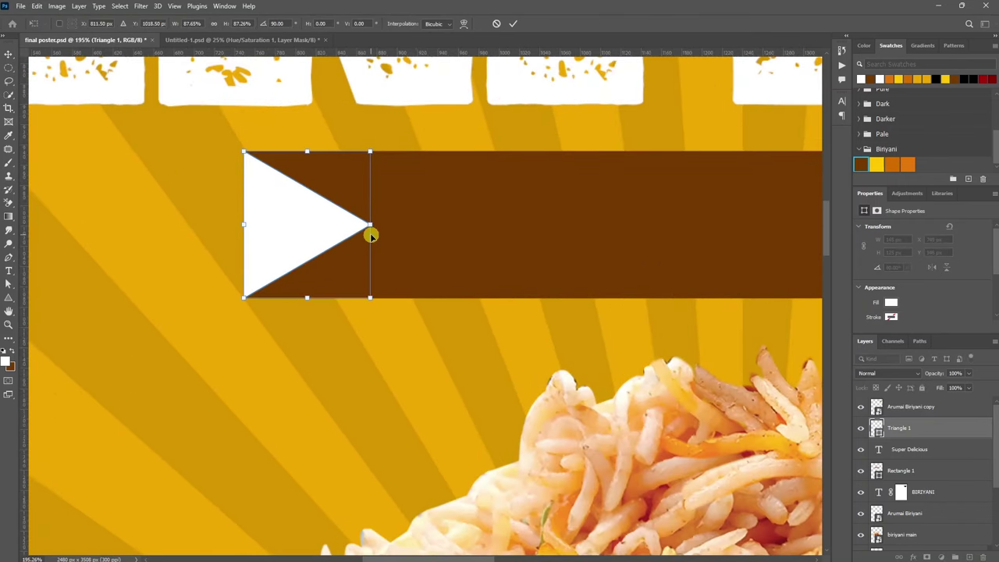
{"action": "left_click_drag", "start_coordinate": [370, 225], "coordinate": [312, 225]}
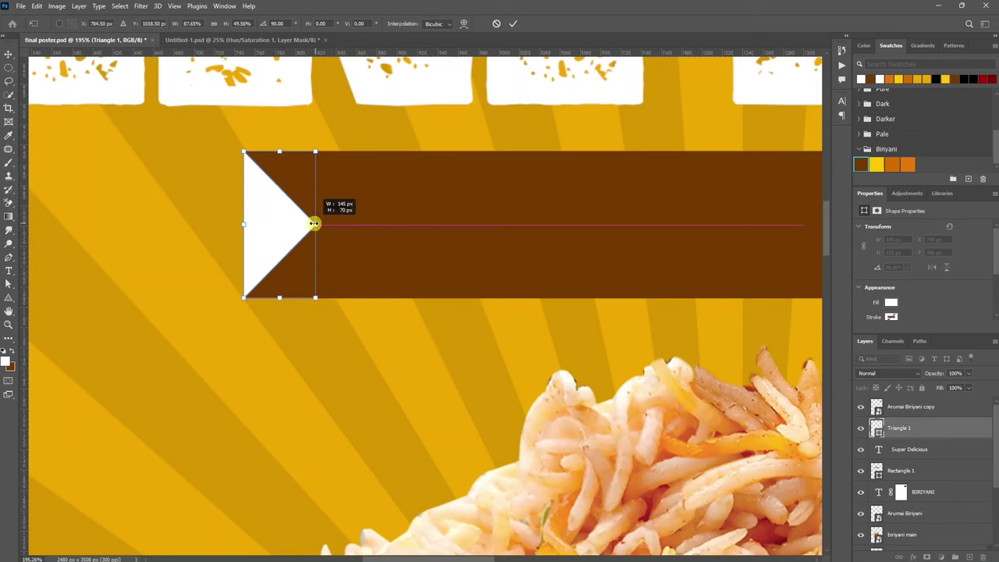
{"action": "scroll", "coordinate": [210, 292], "scroll_direction": "down", "scroll_amount": 2}
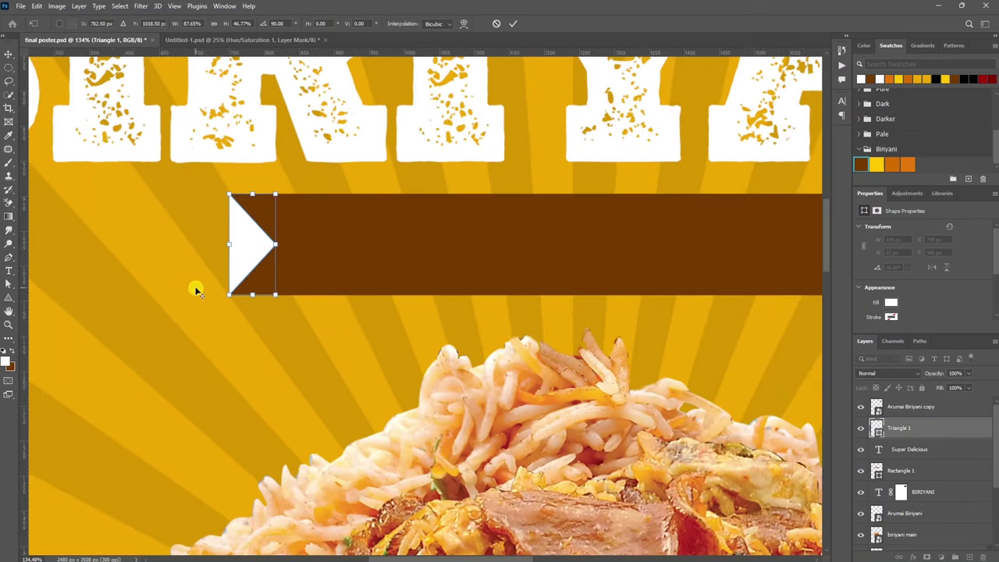
{"action": "scroll", "coordinate": [196, 286], "scroll_direction": "down", "scroll_amount": 1}
{"action": "key", "text": "Return"}
{"action": "scroll", "coordinate": [196, 289], "scroll_direction": "down", "scroll_amount": 2}
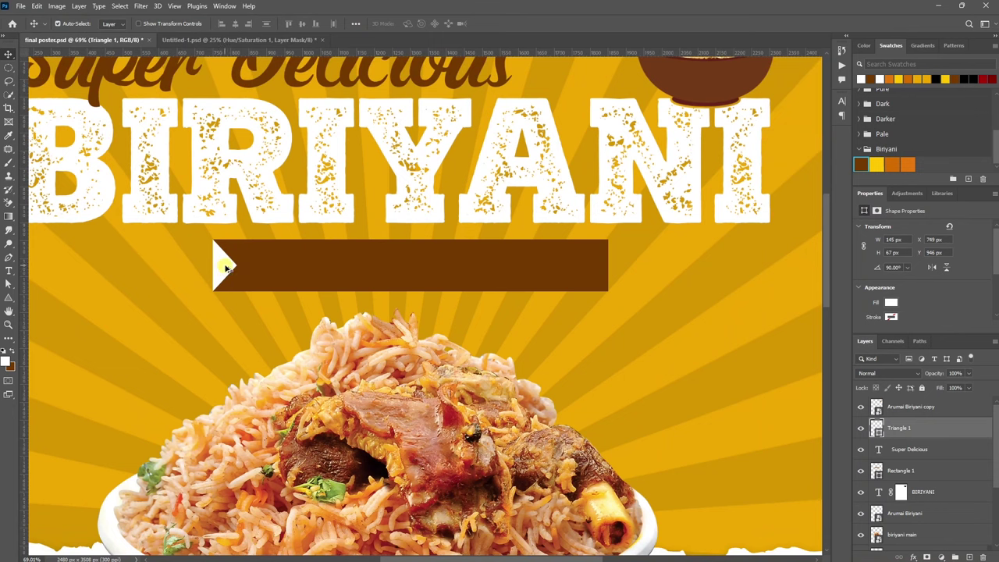
{"action": "left_click_drag", "start_coordinate": [226, 267], "coordinate": [593, 271]}
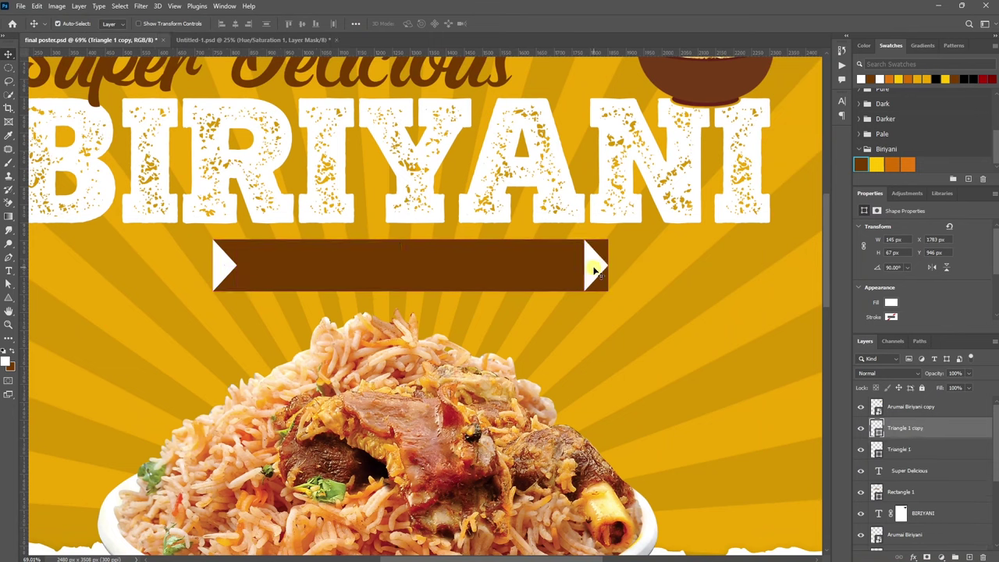
Flip the copied right-end triangle horizontally so it points inward.
{"action": "key", "text": "ctrl+t"}
{"action": "right_click", "coordinate": [593, 270]}
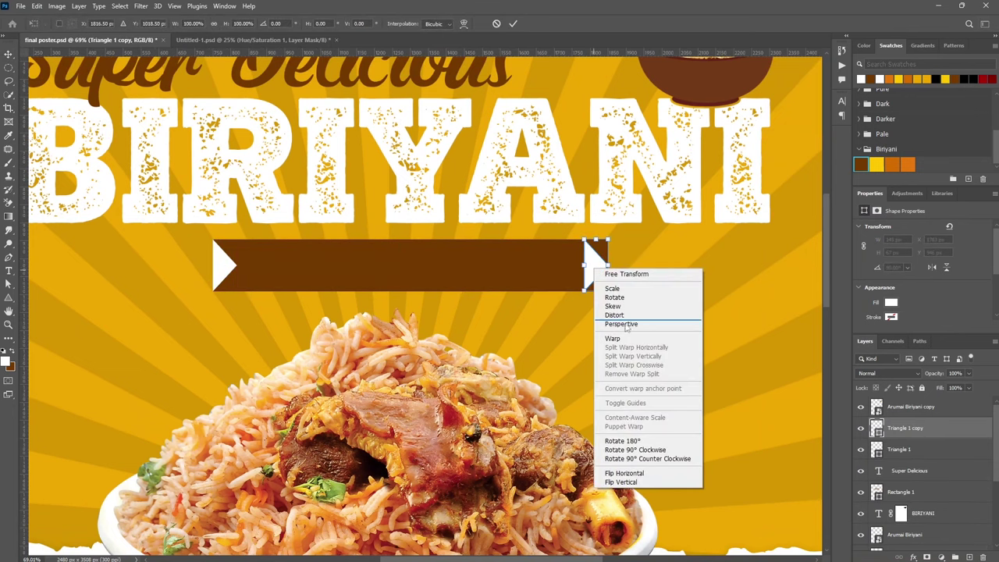
{"action": "left_click", "coordinate": [628, 473]}
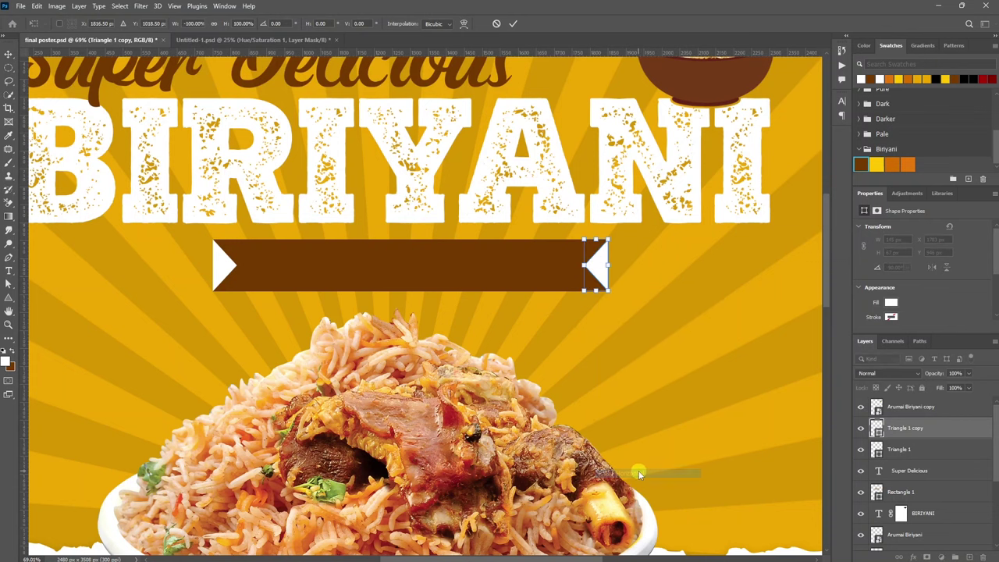
{"action": "scroll", "coordinate": [615, 269], "scroll_direction": "up", "scroll_amount": 3}
{"action": "key", "text": "Return"}
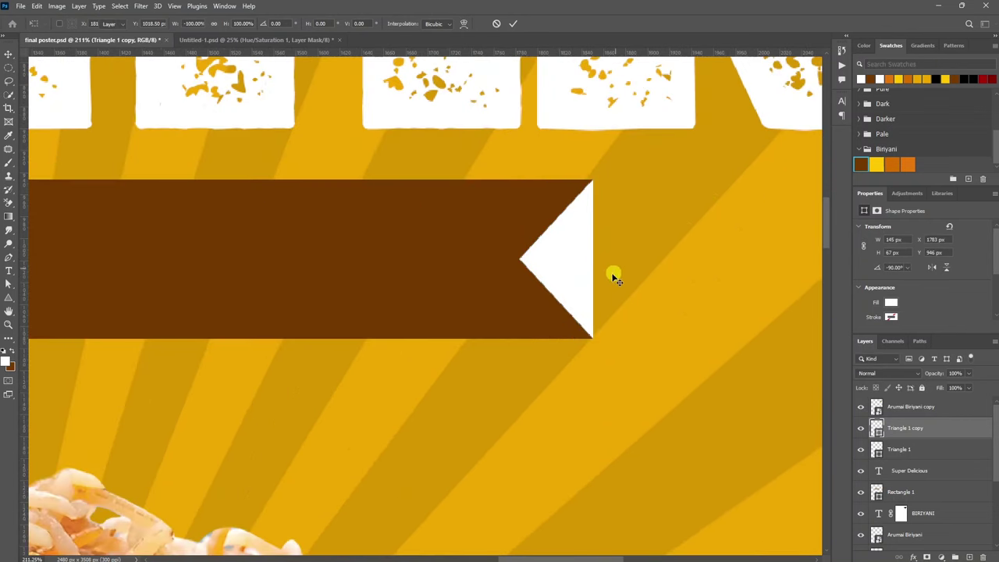
Merge both triangles into one 'Triangle 1 copy' layer and load their shapes as a selection.
{"action": "scroll", "coordinate": [679, 328], "scroll_direction": "down", "scroll_amount": 2}
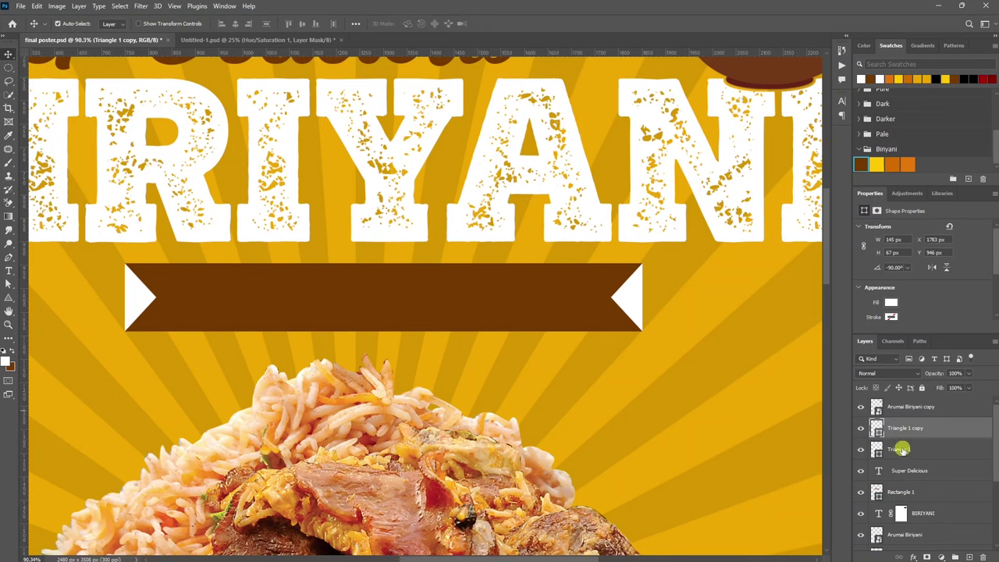
{"action": "left_click", "coordinate": [900, 449], "text": "shift"}
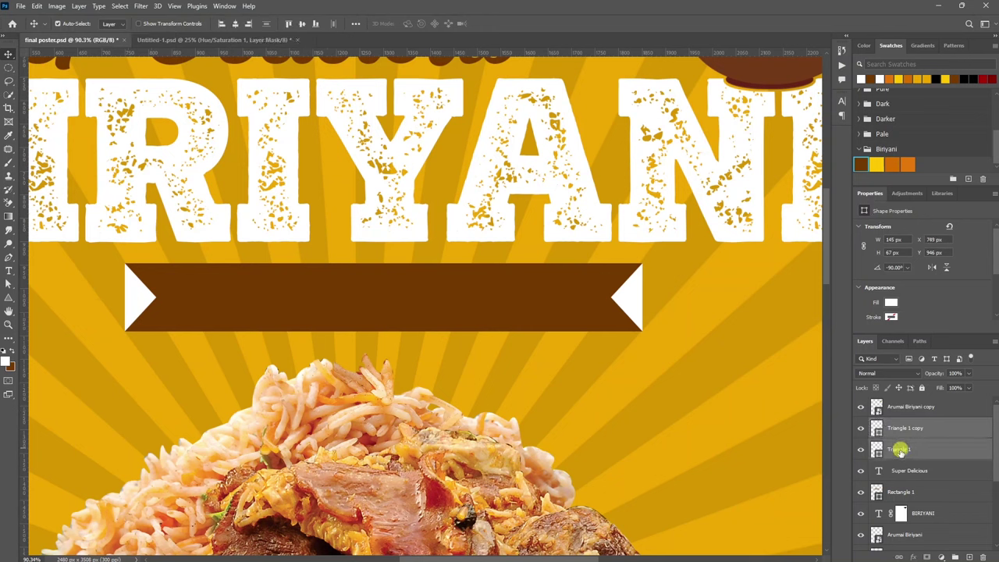
{"action": "key", "text": "ctrl+e"}
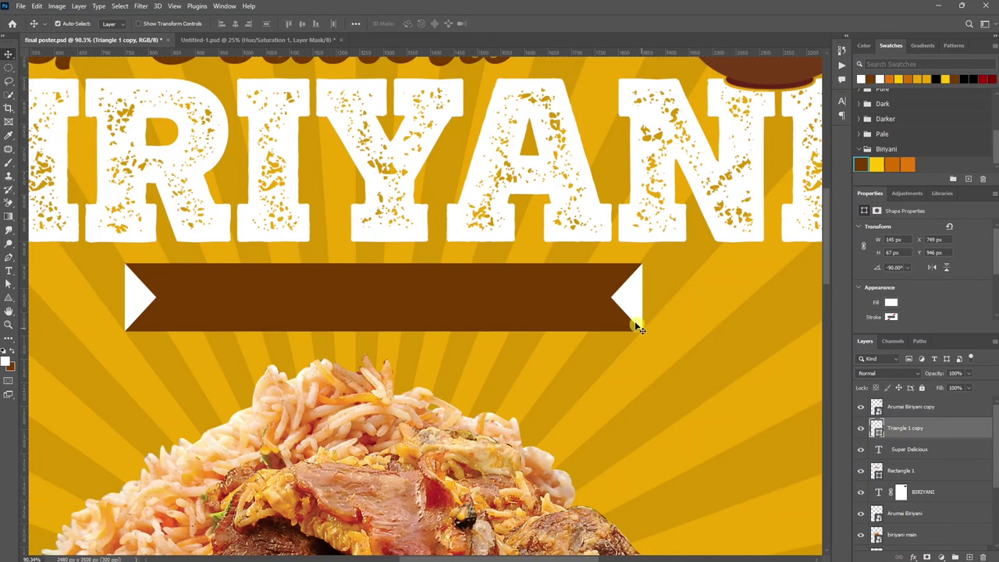
{"action": "left_click_drag", "start_coordinate": [631, 298], "coordinate": [668, 371]}
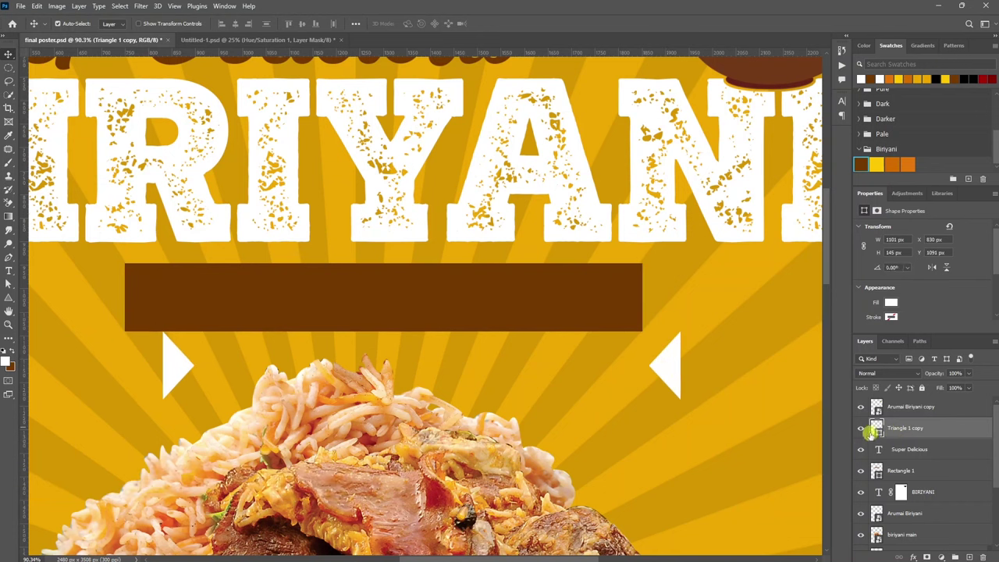
{"action": "key", "text": "ctrl+z"}
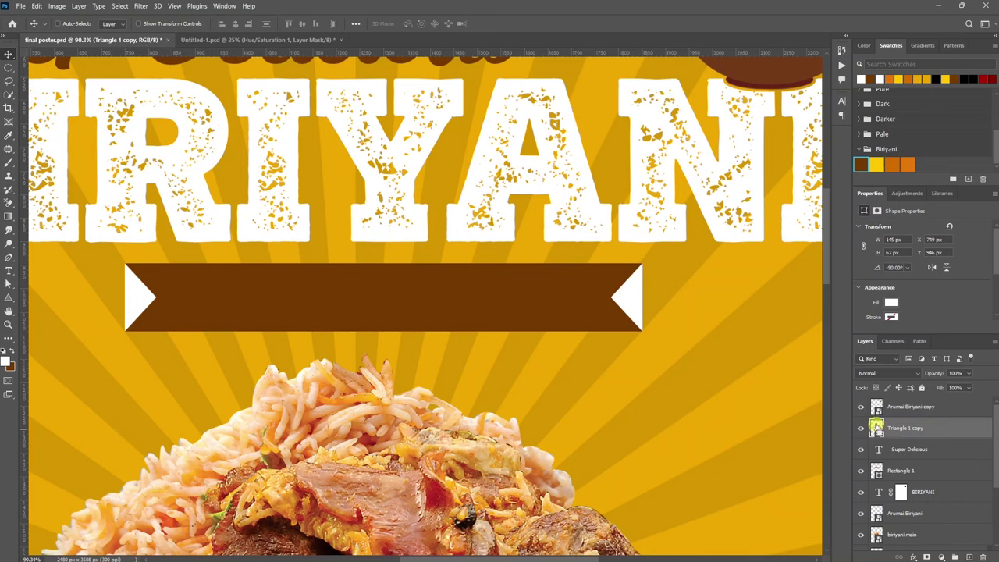
{"action": "left_click", "coordinate": [875, 427], "text": "ctrl"}
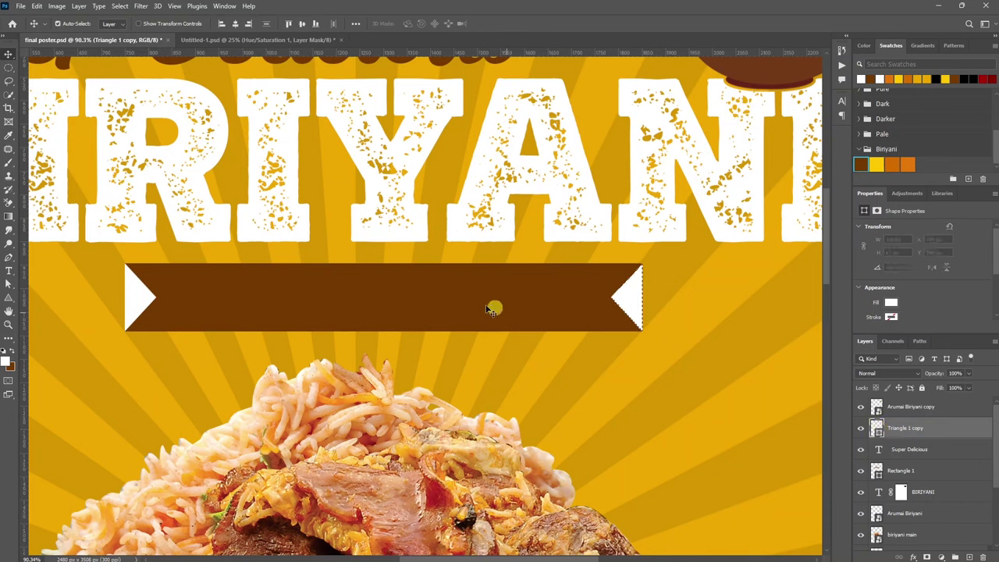
{"action": "left_click", "coordinate": [908, 470]}
{"action": "left_click", "coordinate": [926, 557]}
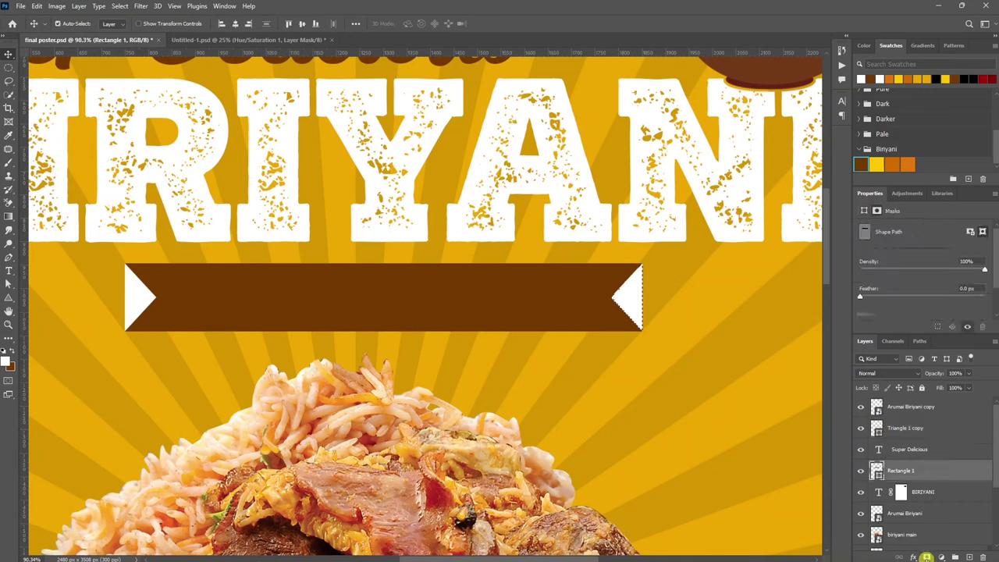
{"action": "left_click", "coordinate": [927, 557]}
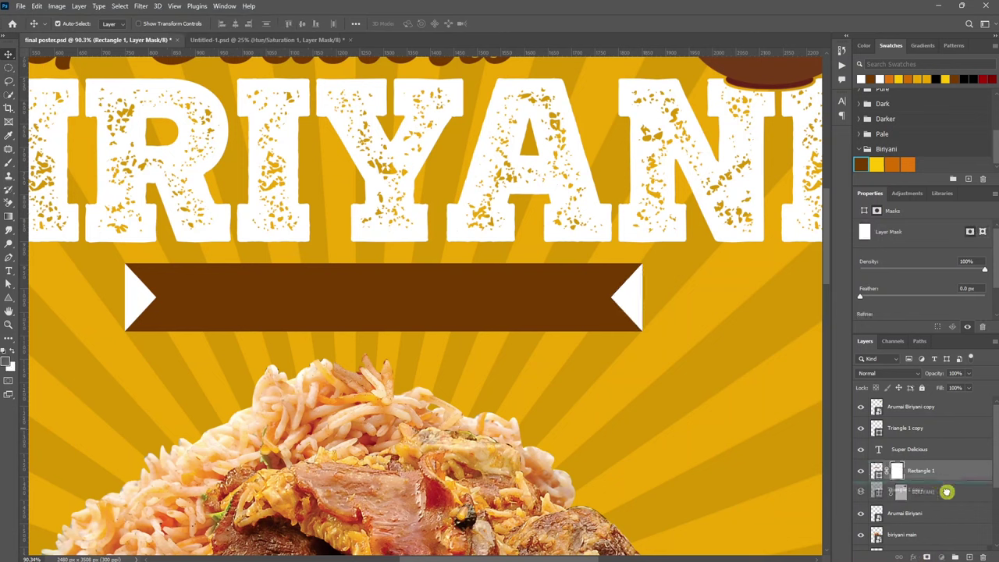
{"action": "left_click_drag", "start_coordinate": [912, 431], "coordinate": [983, 557]}
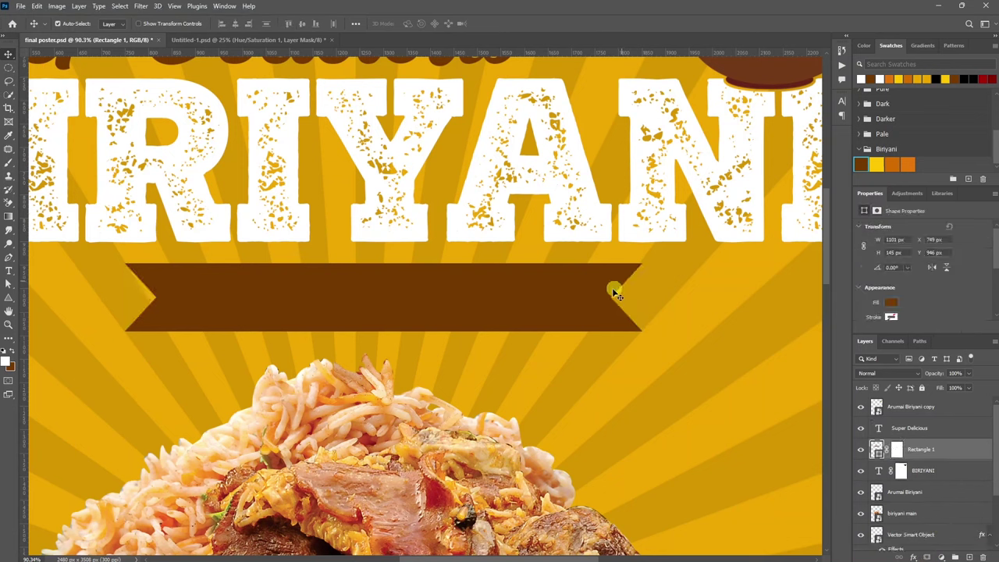
{"action": "scroll", "coordinate": [547, 331], "scroll_direction": "down", "scroll_amount": 3}
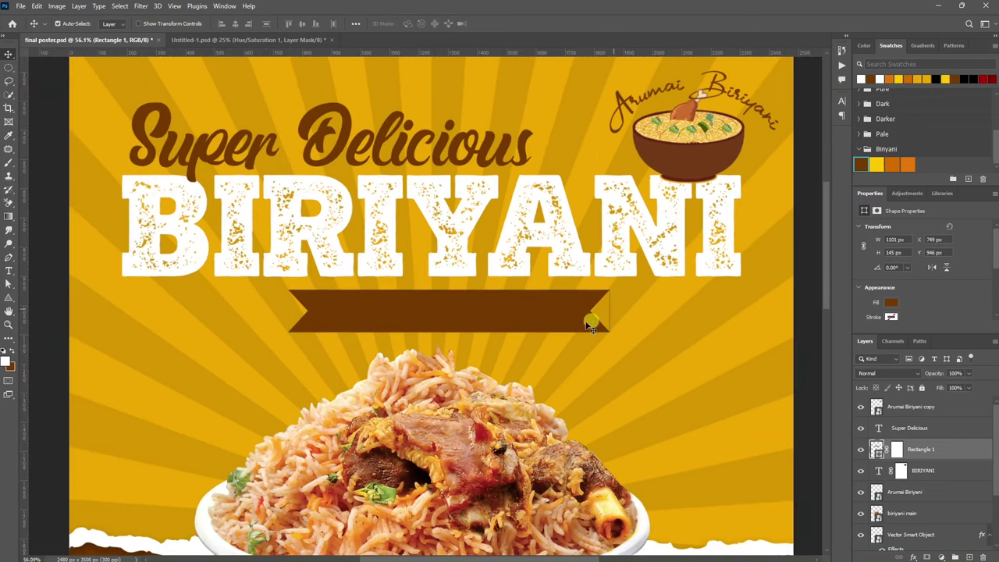
{"action": "scroll", "coordinate": [591, 325], "scroll_direction": "down", "scroll_amount": 1}
{"action": "scroll", "coordinate": [589, 335], "scroll_direction": "down", "scroll_amount": 2}
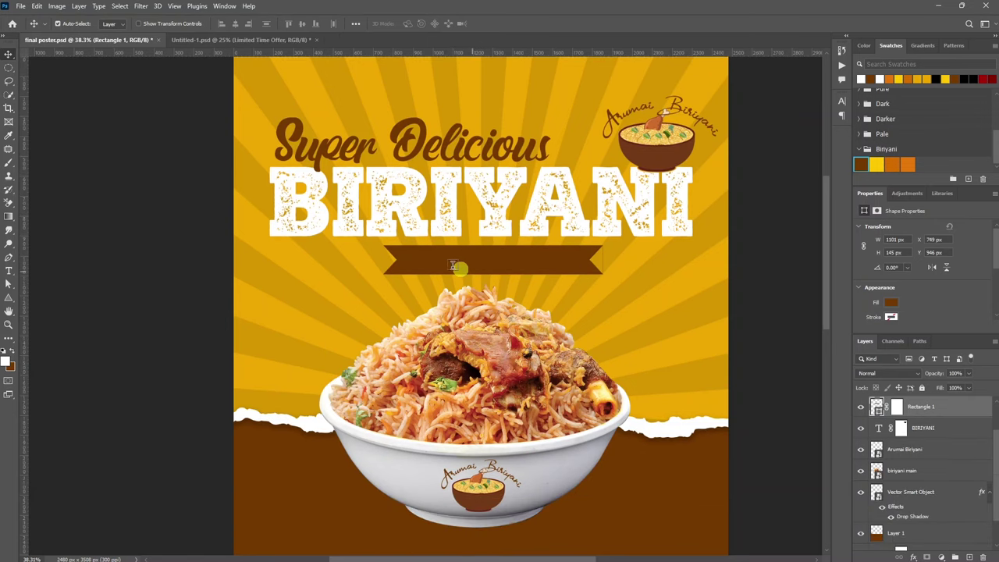
Add 'Limited Time Offer' in yellow Rush of the Geisha script across the brown banner.
{"action": "key", "text": "t"}
{"action": "left_click", "coordinate": [463, 258]}
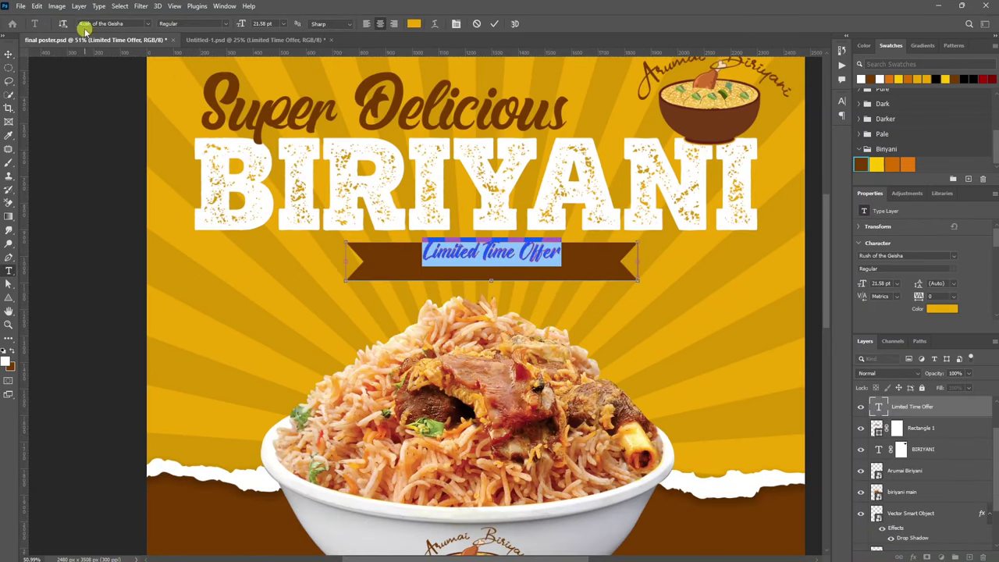
{"action": "left_click", "coordinate": [8, 53]}
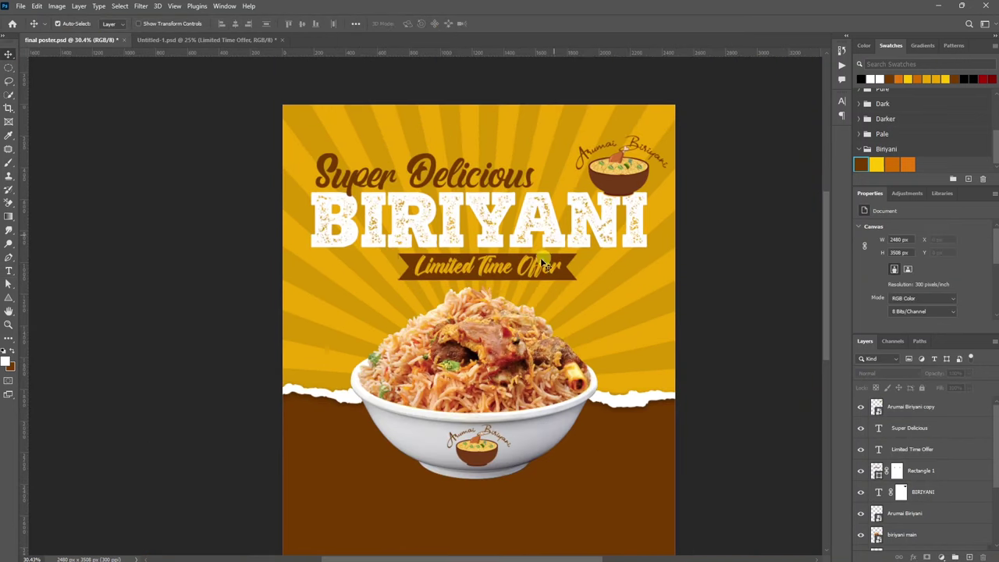
{"action": "scroll", "coordinate": [547, 265], "scroll_direction": "down", "scroll_amount": 1}
{"action": "scroll", "coordinate": [523, 272], "scroll_direction": "down", "scroll_amount": 1}
{"action": "scroll", "coordinate": [500, 277], "scroll_direction": "up", "scroll_amount": 1}
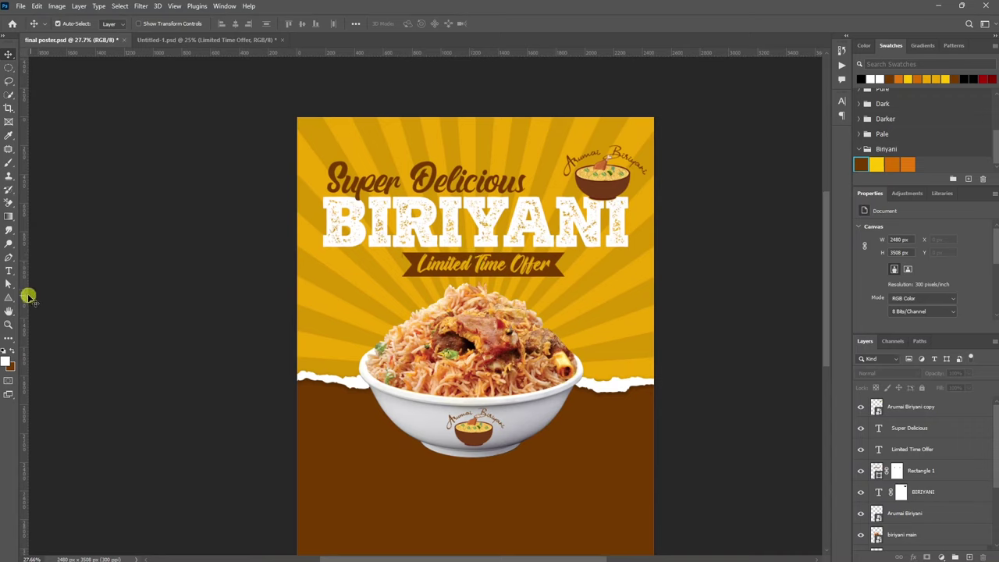
Draw a circle right of the bowl, filled dark brown with no outline.
{"action": "left_click", "coordinate": [8, 298]}
{"action": "left_click", "coordinate": [32, 303]}
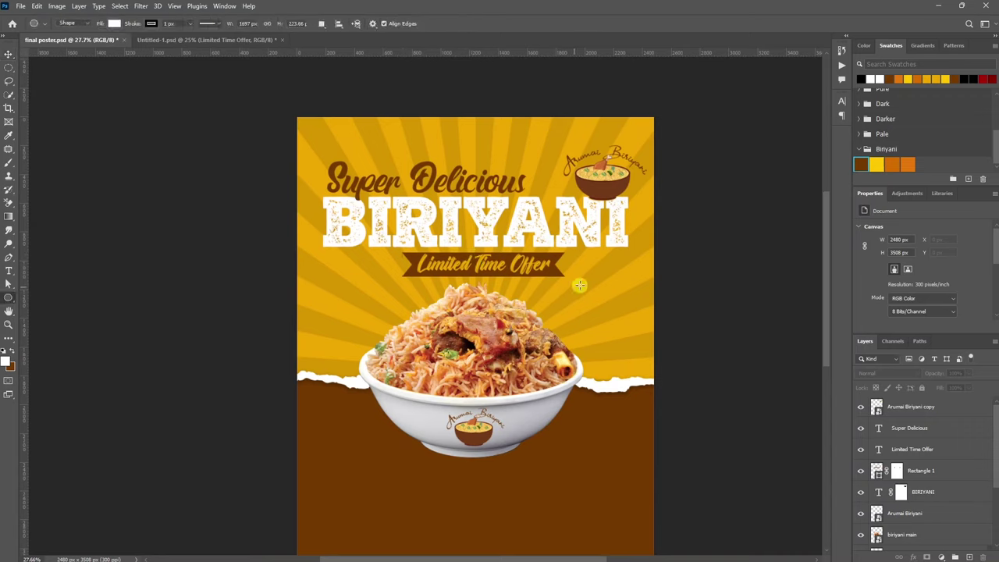
{"action": "left_click_drag", "start_coordinate": [578, 279], "coordinate": [660, 361]}
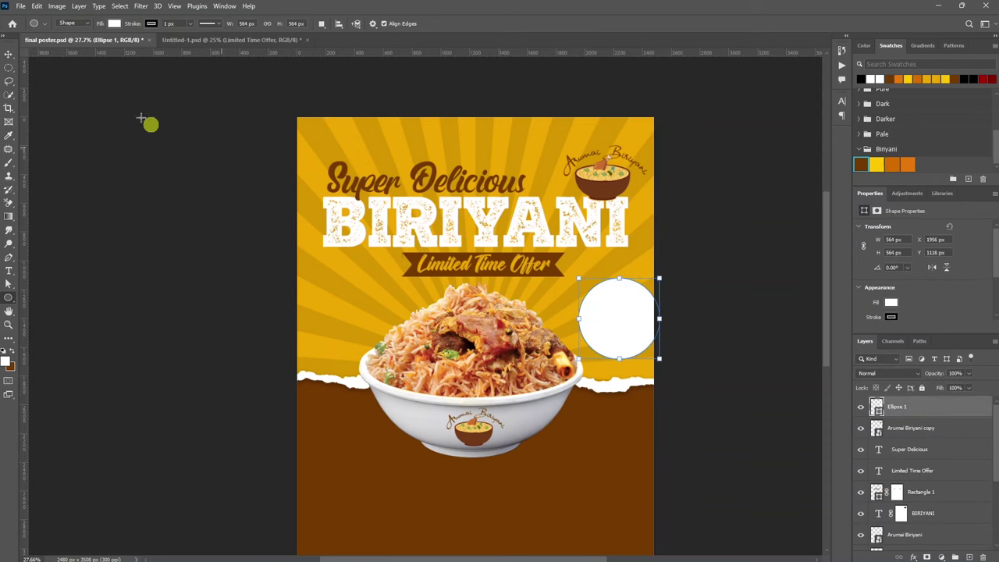
{"action": "left_click", "coordinate": [8, 54]}
{"action": "left_click_drag", "start_coordinate": [625, 328], "coordinate": [604, 317]}
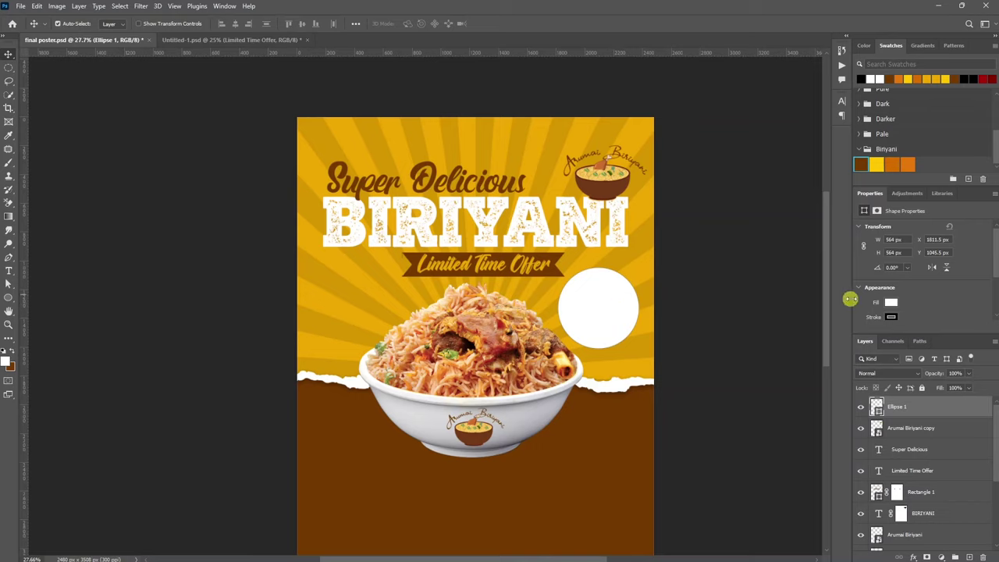
{"action": "left_click", "coordinate": [892, 303]}
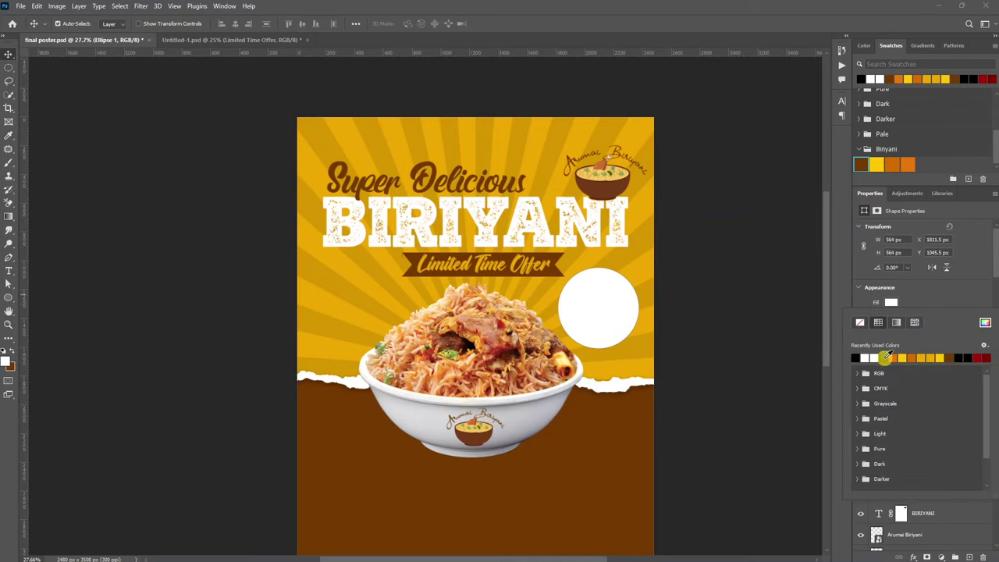
{"action": "left_click", "coordinate": [886, 358]}
{"action": "left_click", "coordinate": [901, 303]}
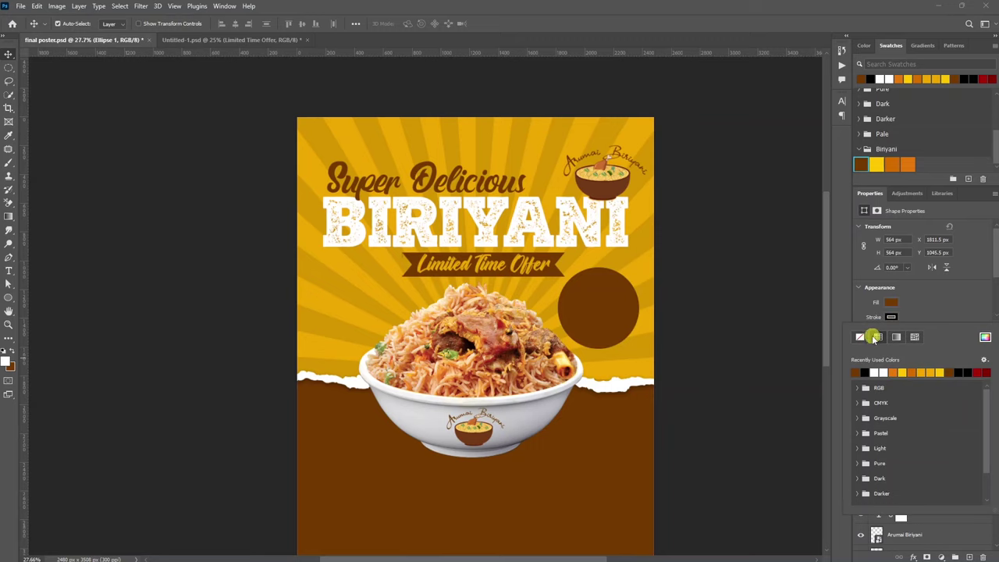
{"action": "left_click", "coordinate": [729, 305]}
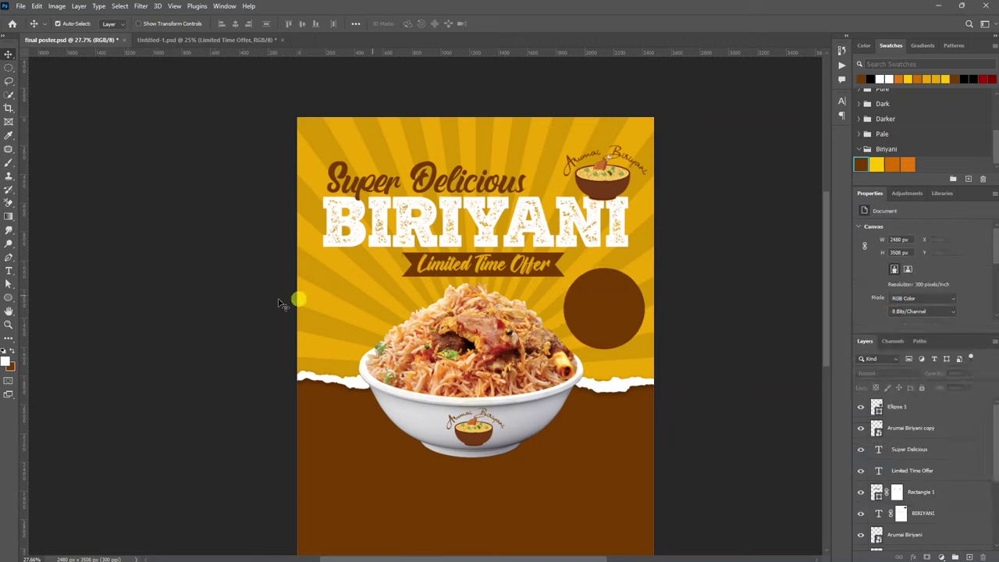
Add a small brown triangle beside the circle, rotated into a bubble tail.
{"action": "left_click", "coordinate": [9, 299]}
{"action": "right_click", "coordinate": [9, 299]}
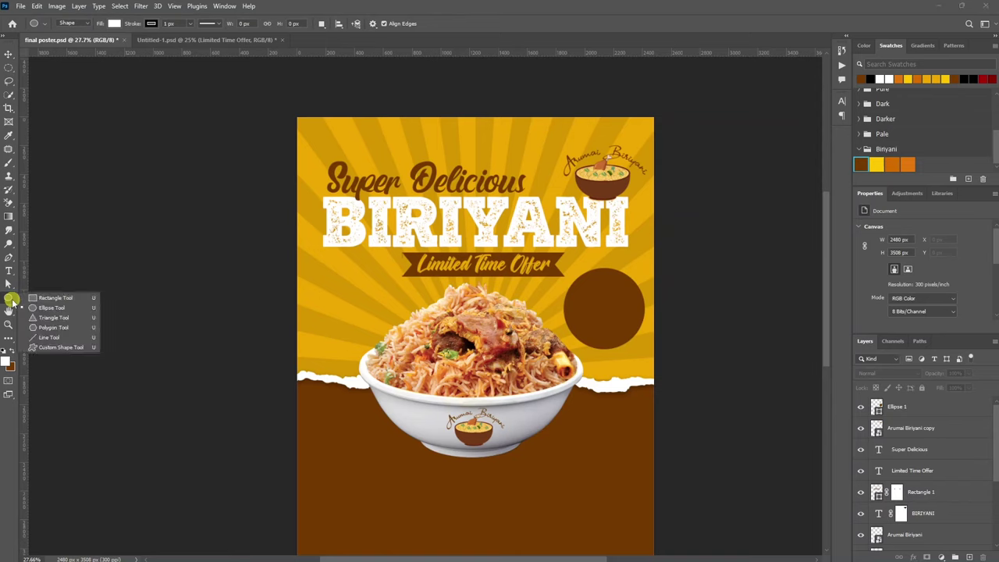
{"action": "left_click", "coordinate": [39, 317]}
{"action": "left_click_drag", "start_coordinate": [555, 303], "coordinate": [566, 313]}
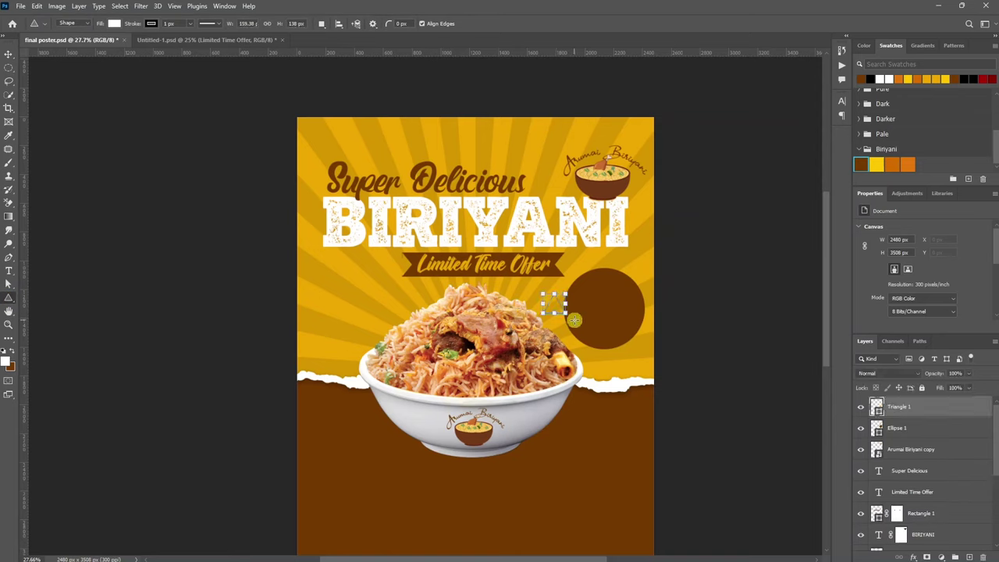
{"action": "left_click", "coordinate": [9, 53]}
{"action": "left_click", "coordinate": [890, 303]}
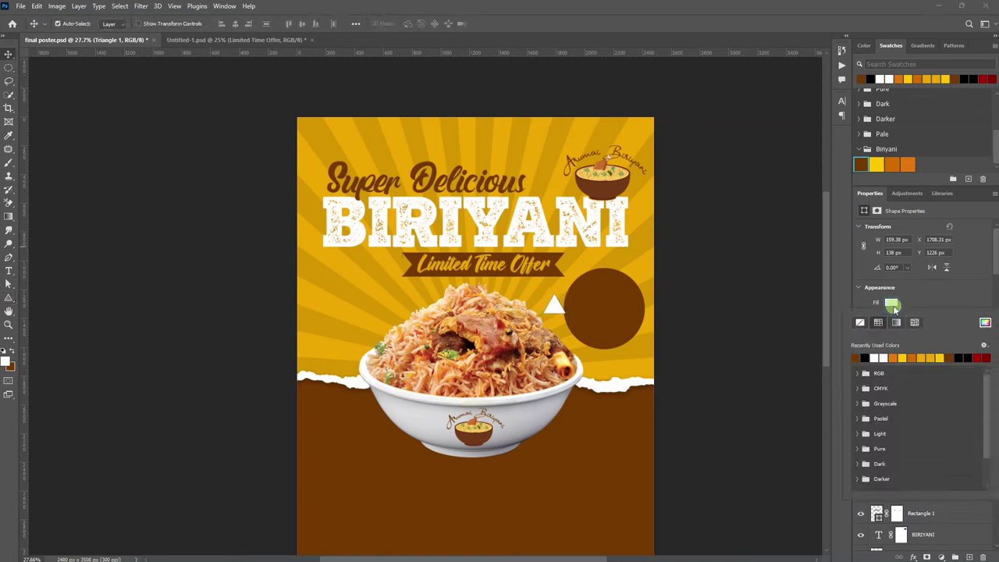
{"action": "left_click", "coordinate": [859, 358]}
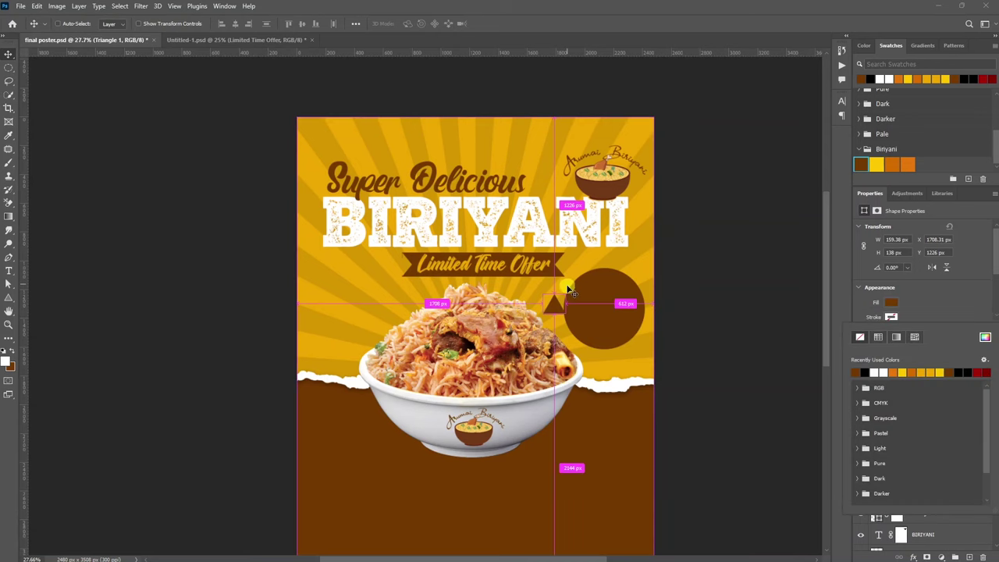
{"action": "key", "text": "ctrl+t"}
{"action": "left_click_drag", "start_coordinate": [574, 320], "coordinate": [587, 300]}
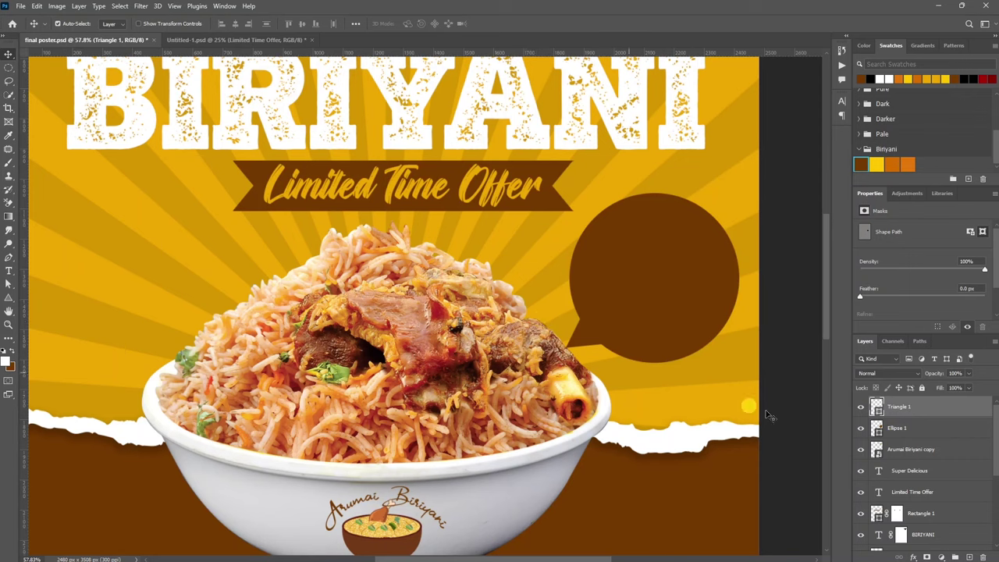
Move the circle and tail together and adjust the bubble's height.
{"action": "left_click", "coordinate": [902, 429], "text": "shift"}
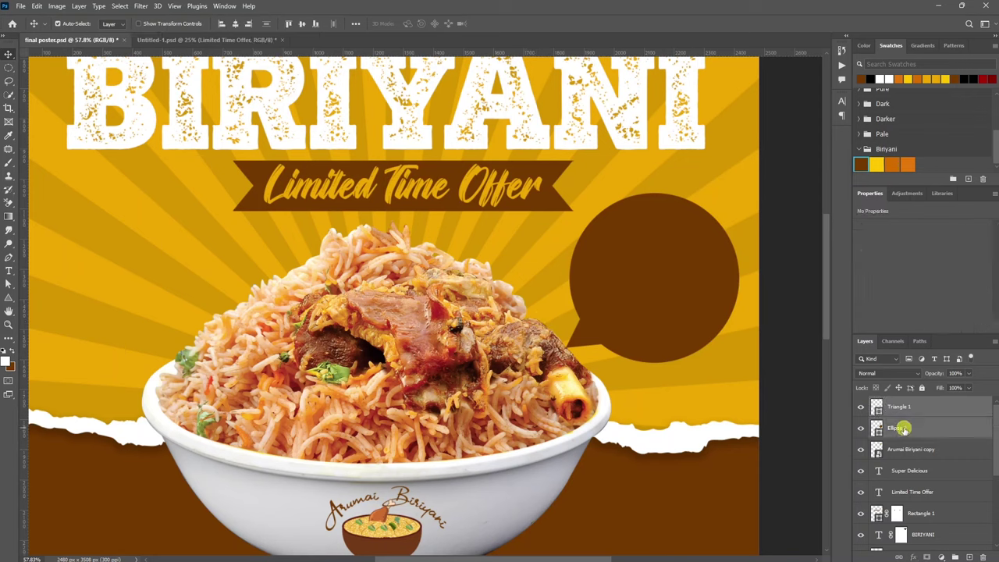
{"action": "left_click_drag", "start_coordinate": [654, 314], "coordinate": [662, 297]}
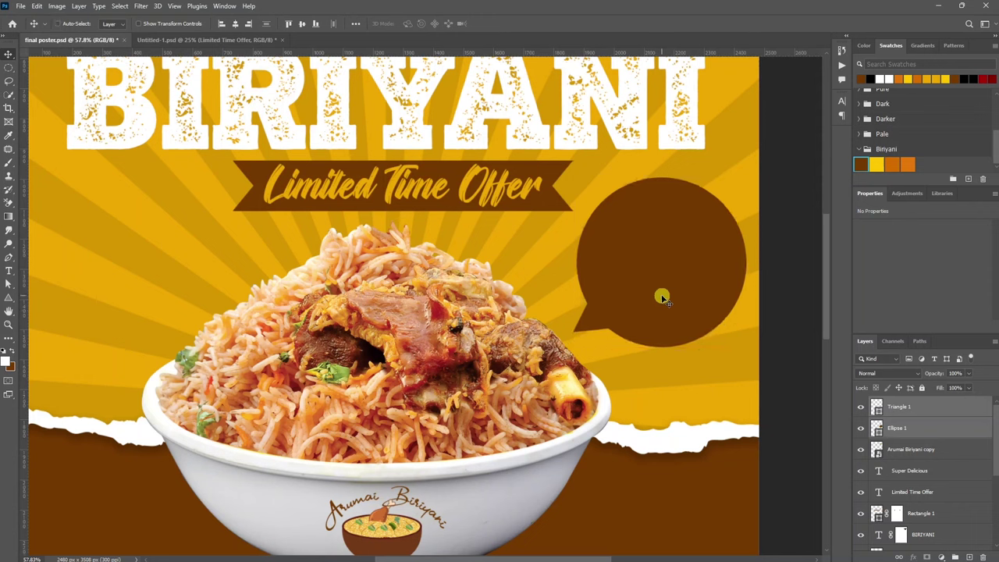
{"action": "key", "text": "ctrl+t"}
{"action": "mouse_move", "coordinate": [668, 342]}
{"action": "left_mouse_down"}
{"action": "mouse_move", "coordinate": [664, 280]}
{"action": "mouse_move", "coordinate": [658, 328]}
{"action": "left_mouse_up"}
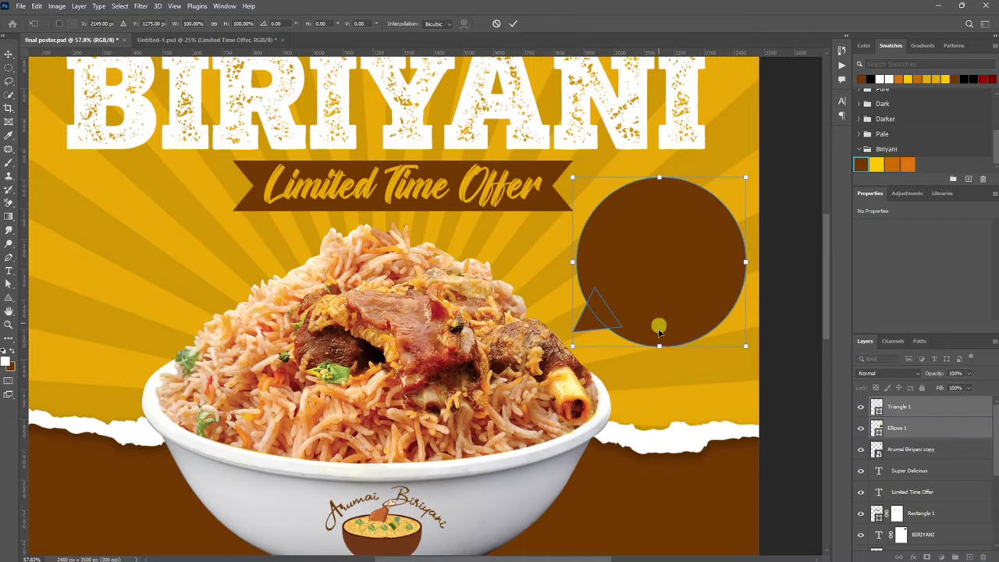
{"action": "key", "text": "Return"}
{"action": "key", "text": "ctrl+0"}
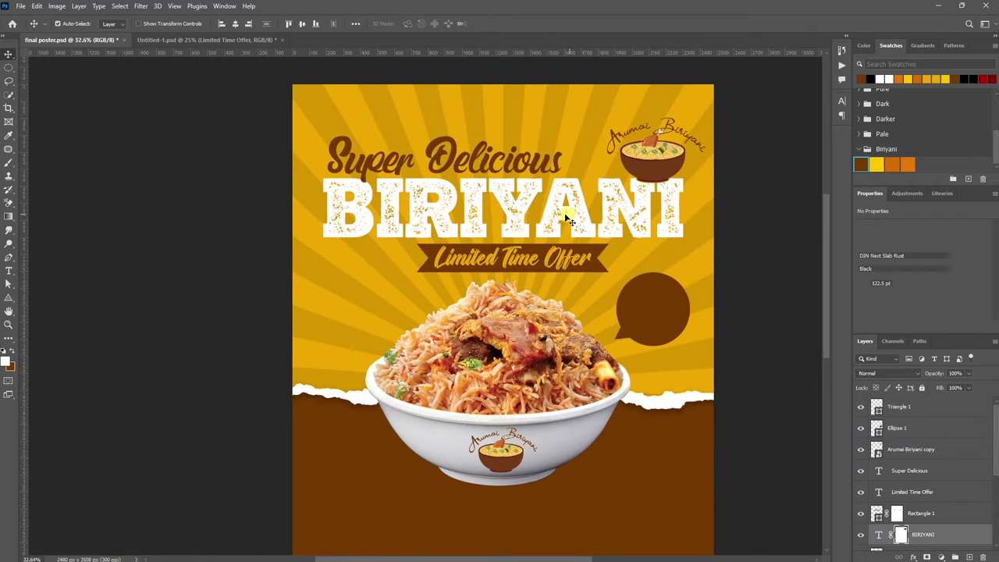
Copy the BIRIYANI text down over the bowl and retype it as '45%'.
{"action": "left_click_drag", "start_coordinate": [563, 221], "coordinate": [535, 341]}
{"action": "double_click", "coordinate": [534, 342]}
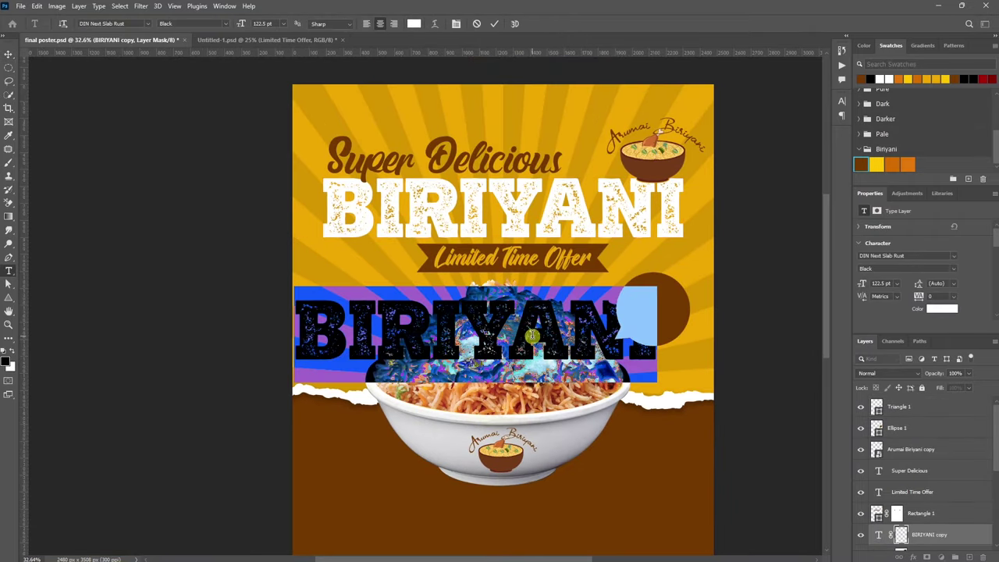
{"action": "type", "text": "45%"}
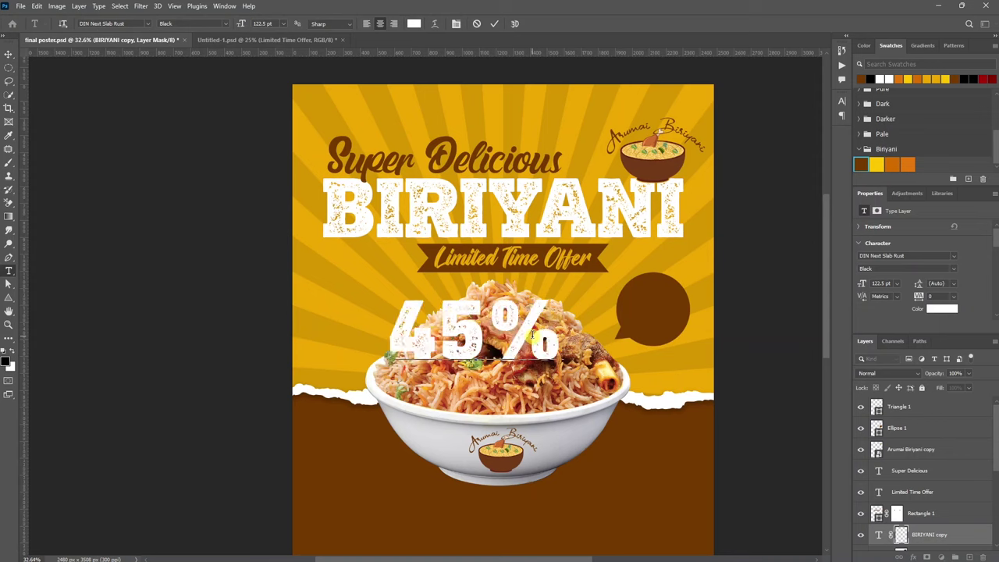
Set the % sign to superscript in the Character panel.
{"action": "key", "text": "shift+Left"}
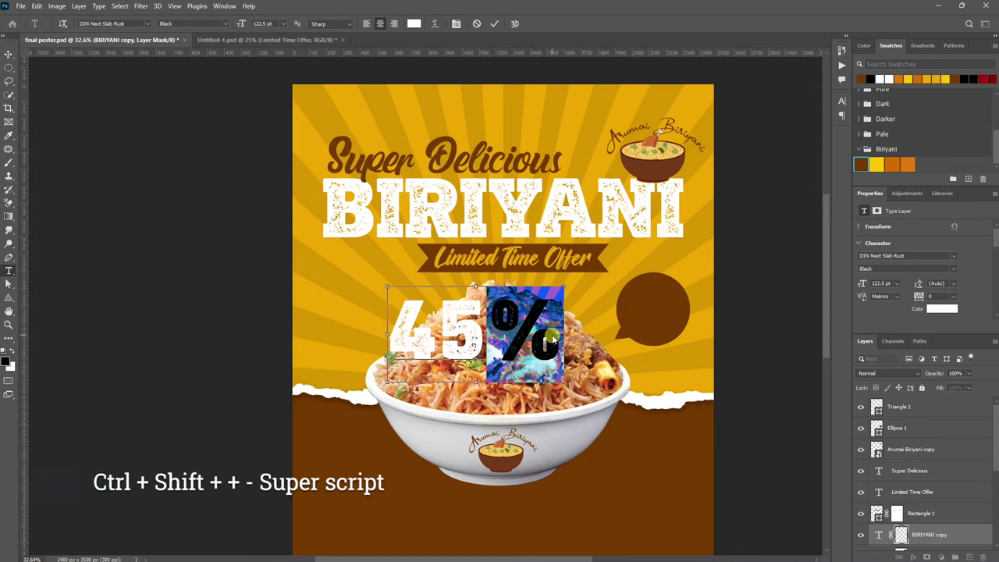
{"action": "key", "text": "ctrl+shift+plus"}
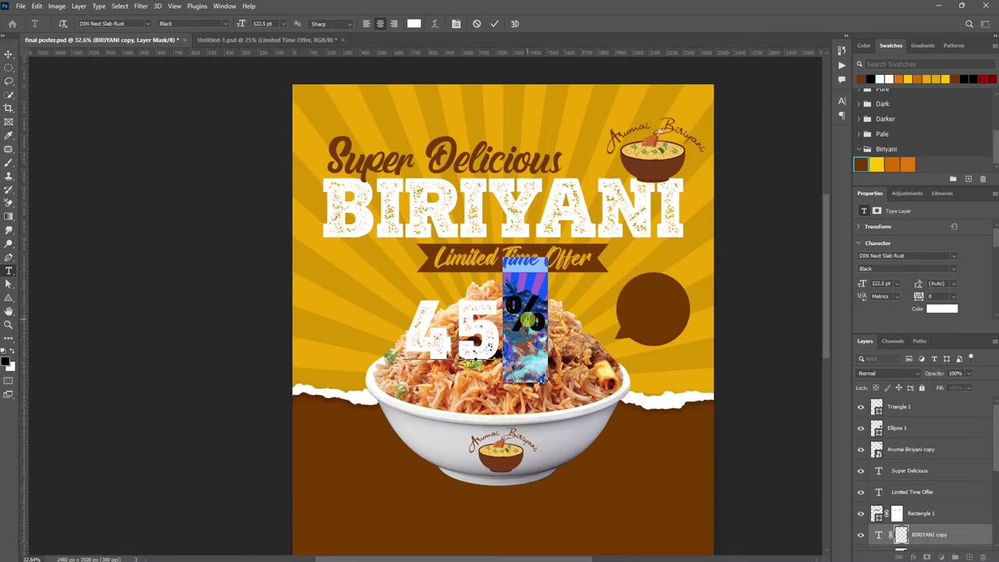
{"action": "key", "text": "ctrl+z"}
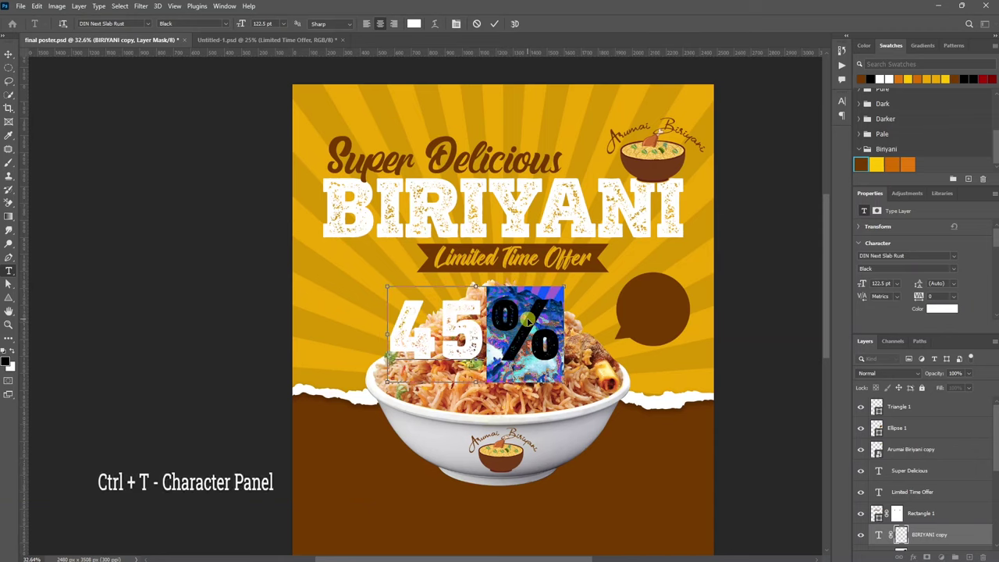
{"action": "key", "text": "ctrl+t"}
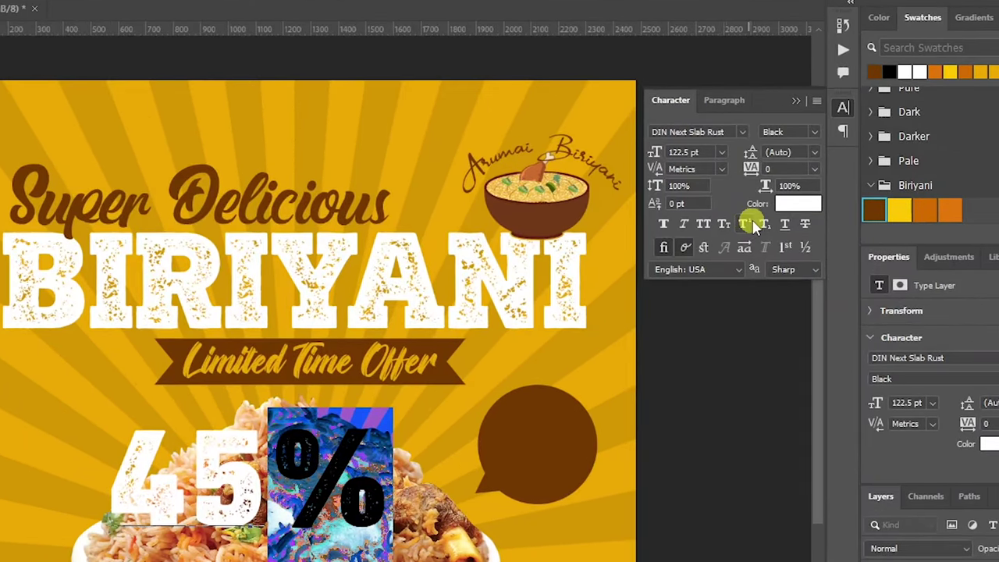
{"action": "left_click", "coordinate": [745, 224]}
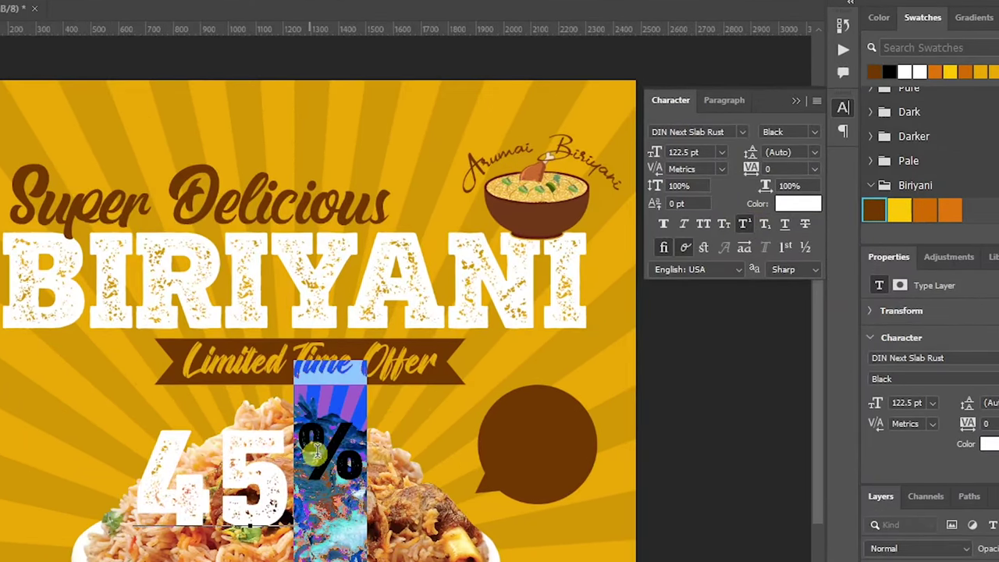
{"action": "left_click", "coordinate": [765, 224]}
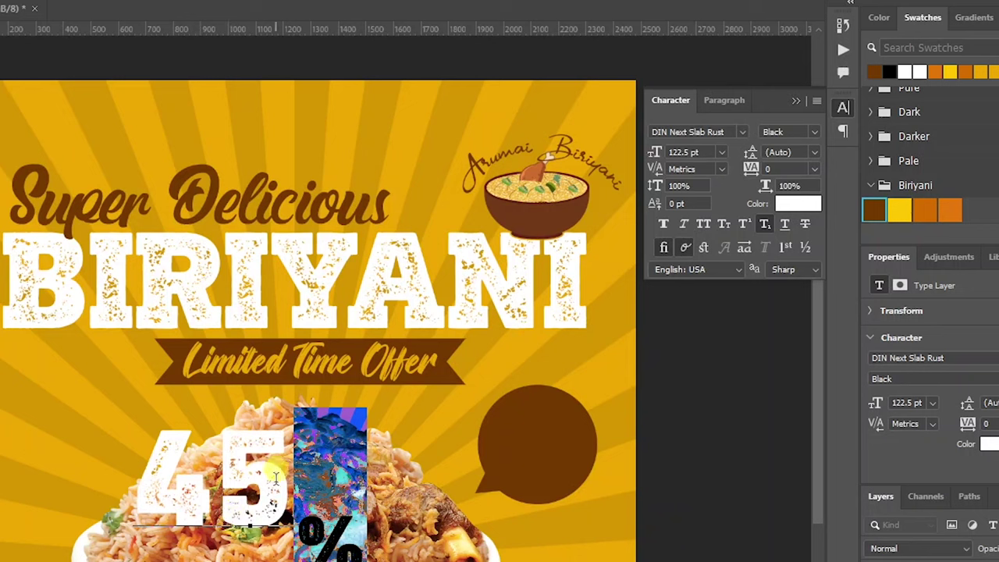
{"action": "left_click", "coordinate": [743, 226]}
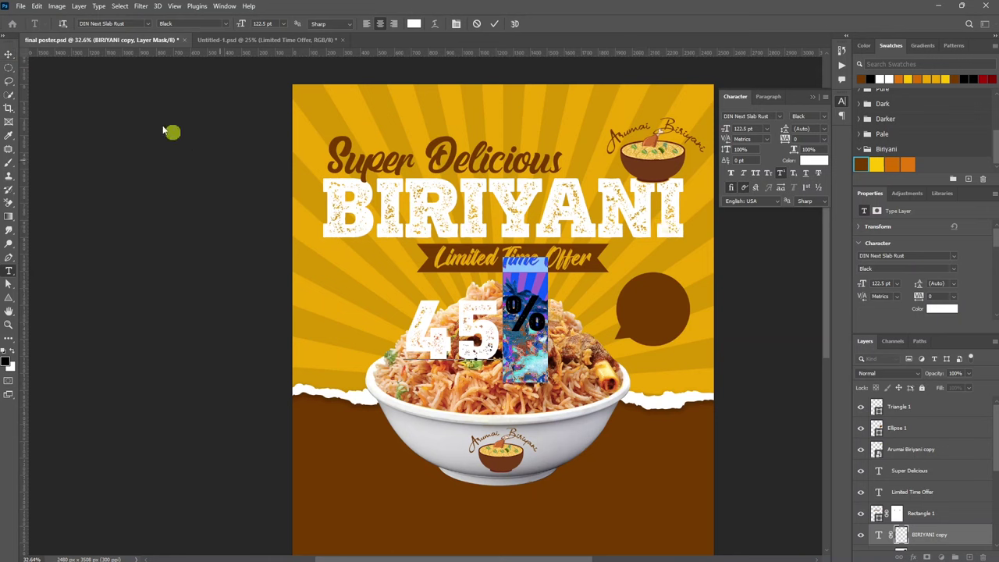
Duplicate the 45% text and retype the copy as all-caps 'OFF'.
{"action": "left_click", "coordinate": [164, 131]}
{"action": "key", "text": "v"}
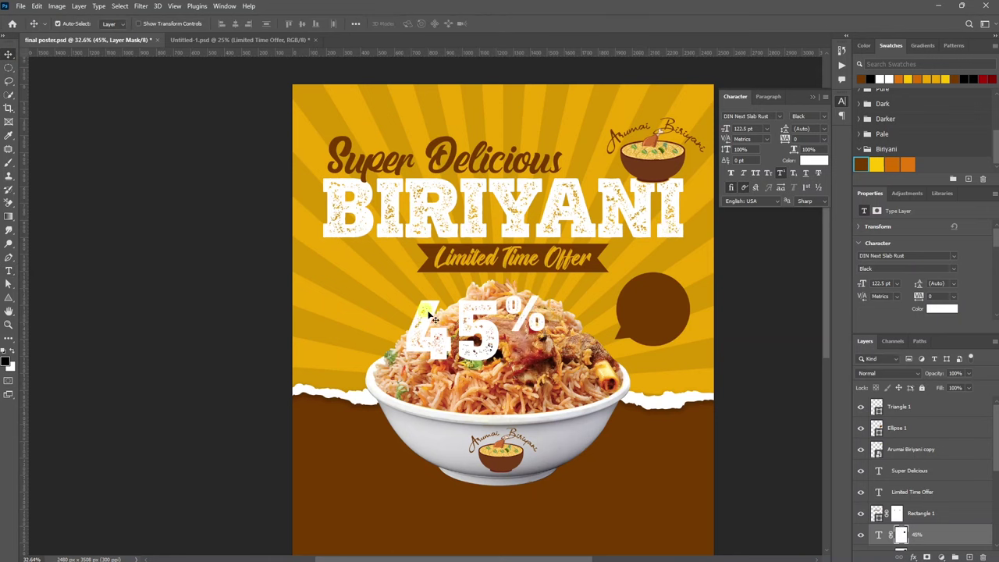
{"action": "left_click_drag", "start_coordinate": [474, 332], "coordinate": [541, 436]}
{"action": "double_click", "coordinate": [546, 428]}
{"action": "type", "text": "o"}
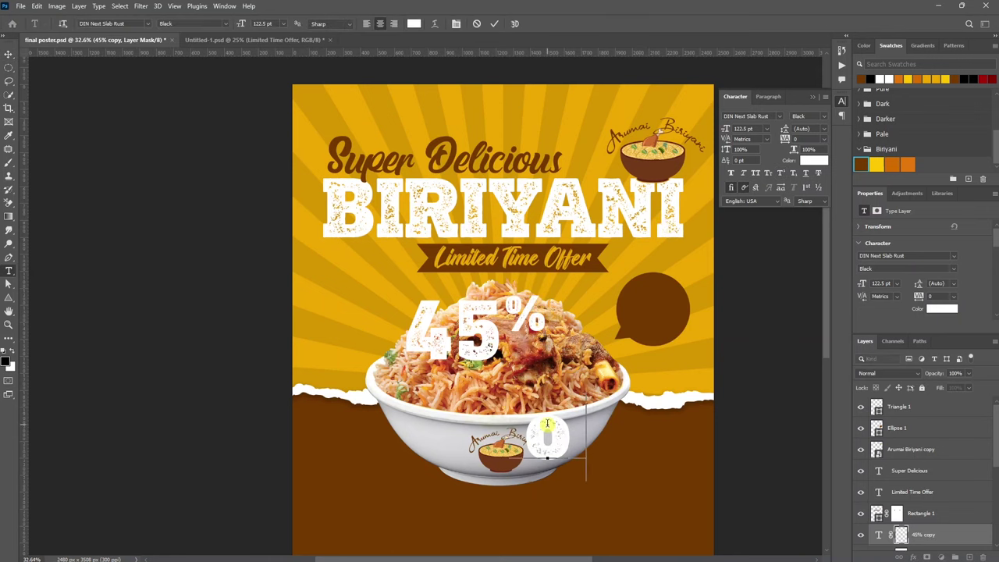
{"action": "type", "text": "ff"}
{"action": "double_click", "coordinate": [549, 427]}
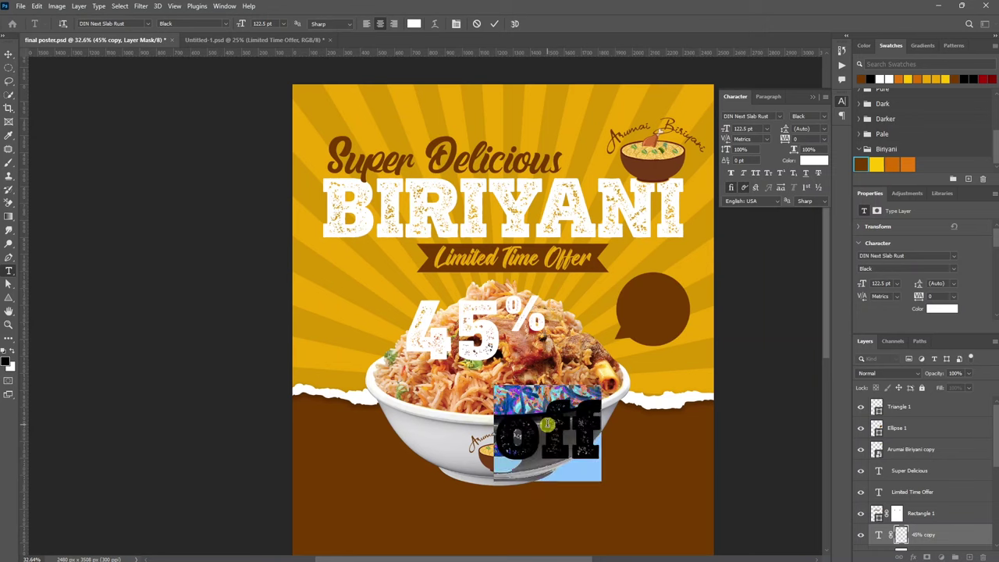
{"action": "left_click", "coordinate": [757, 174]}
{"action": "left_click", "coordinate": [8, 54]}
Move and shrink OFF so it sits beneath the percent sign of 45%.
{"action": "left_click_drag", "start_coordinate": [547, 429], "coordinate": [578, 363]}
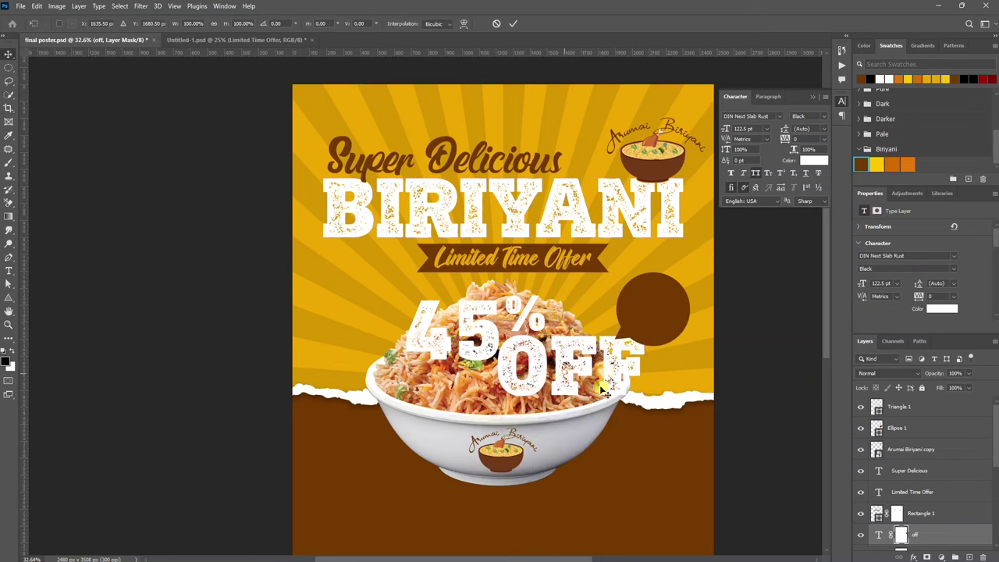
{"action": "key", "text": "ctrl+t"}
{"action": "mouse_move", "coordinate": [652, 422]}
{"action": "left_mouse_down"}
{"action": "mouse_move", "coordinate": [626, 399]}
{"action": "mouse_move", "coordinate": [546, 373]}
{"action": "left_mouse_up"}
{"action": "scroll", "coordinate": [535, 367], "scroll_direction": "up", "scroll_amount": 3}
{"action": "key", "text": "Return"}
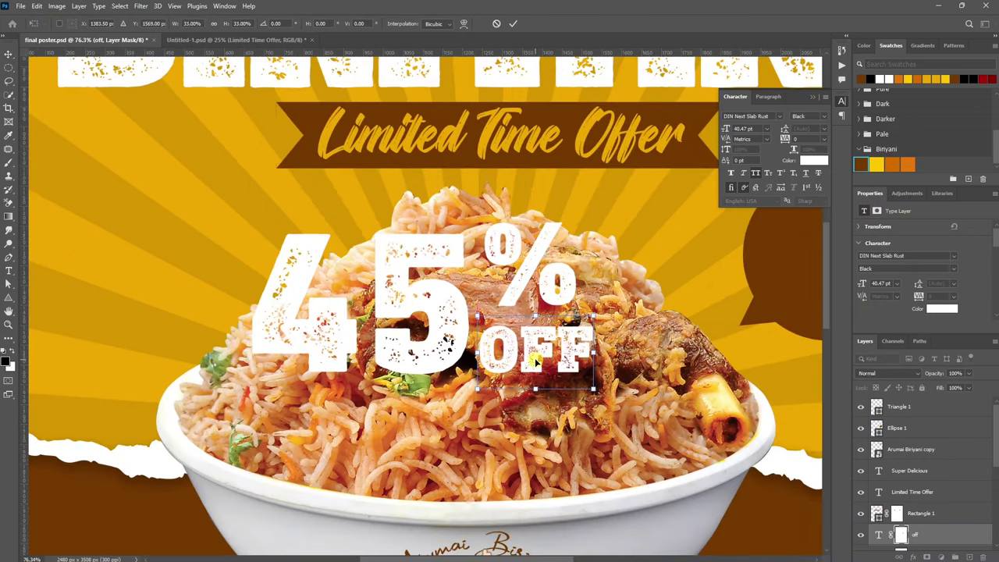
{"action": "scroll", "coordinate": [535, 367], "scroll_direction": "down", "scroll_amount": 3}
{"action": "scroll", "coordinate": [914, 494], "scroll_direction": "down", "scroll_amount": 1}
{"action": "scroll", "coordinate": [915, 494], "scroll_direction": "up", "scroll_amount": 1}
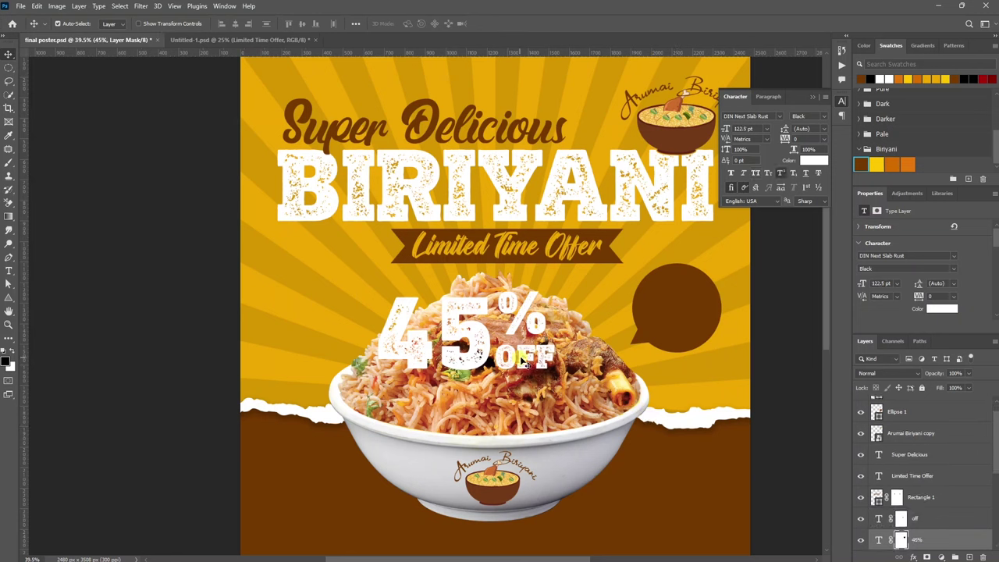
Move and scale the 45% OFF pair to fit inside the brown speech bubble.
{"action": "left_click", "coordinate": [918, 539], "text": "shift"}
{"action": "mouse_move", "coordinate": [539, 351]}
{"action": "left_mouse_down"}
{"action": "mouse_move", "coordinate": [605, 383]}
{"action": "mouse_move", "coordinate": [616, 376]}
{"action": "left_mouse_up"}
{"action": "key", "text": "ctrl+t"}
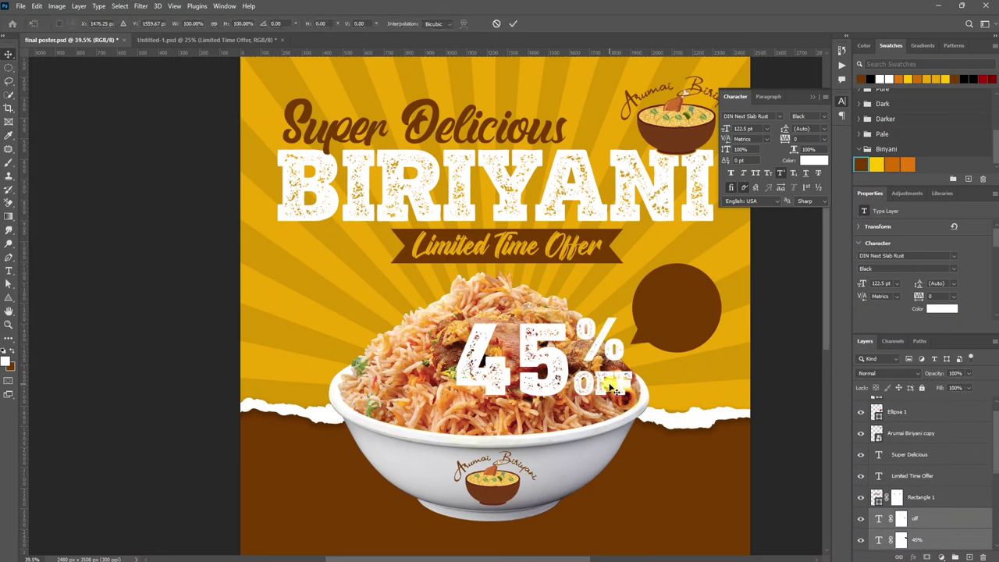
{"action": "mouse_move", "coordinate": [544, 396]}
{"action": "left_mouse_down"}
{"action": "mouse_move", "coordinate": [544, 377]}
{"action": "mouse_move", "coordinate": [682, 298]}
{"action": "left_mouse_up"}
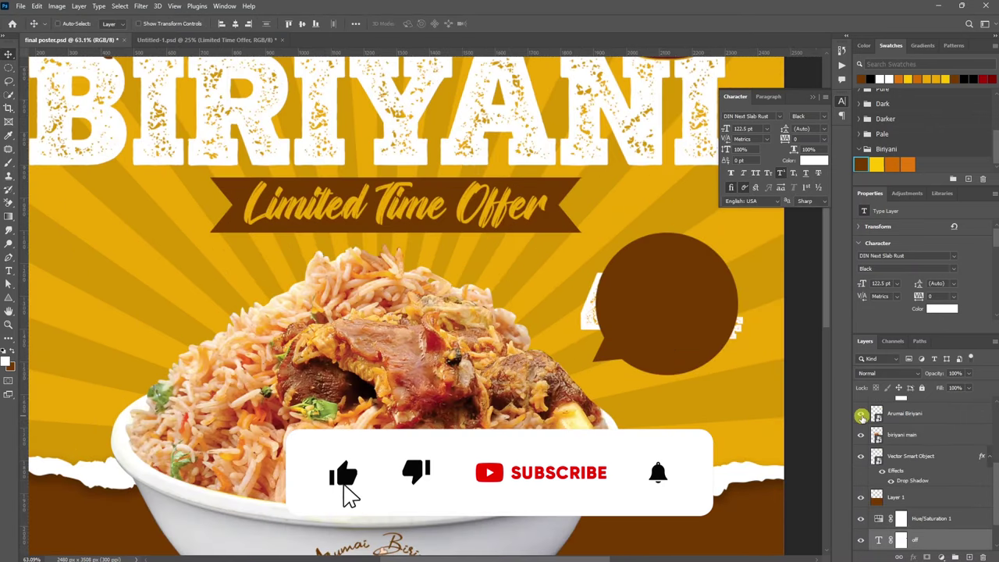
Bring 45% OFF in front, stretch the bubble wider, and merge its circle and tail.
{"action": "left_click_drag", "start_coordinate": [913, 529], "coordinate": [862, 417]}
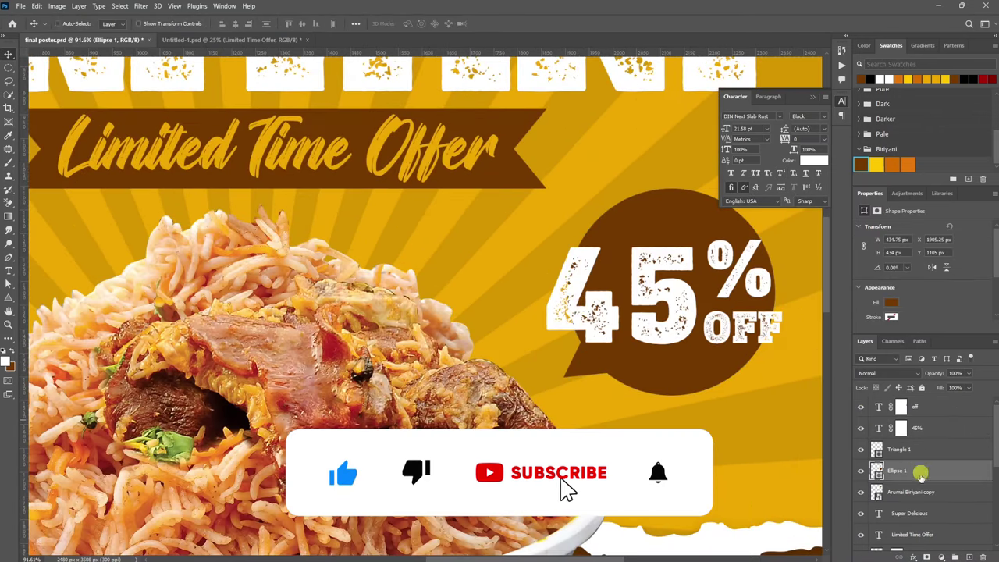
{"action": "left_click", "coordinate": [897, 471]}
{"action": "left_click", "coordinate": [898, 449], "text": "shift"}
{"action": "key", "text": "ctrl+t"}
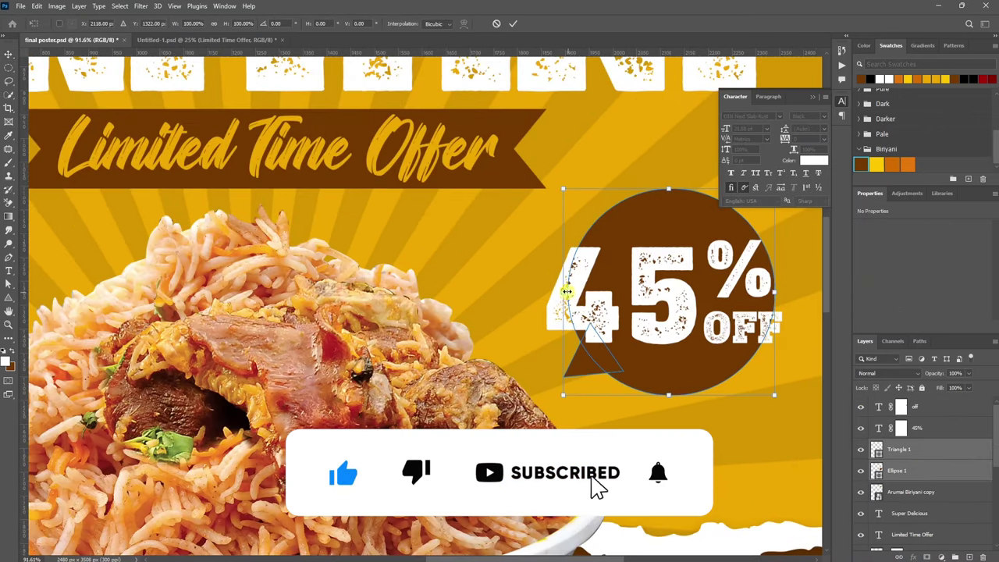
{"action": "left_click_drag", "start_coordinate": [728, 294], "coordinate": [762, 299]}
{"action": "key", "text": "Return"}
{"action": "key", "text": "ctrl+0"}
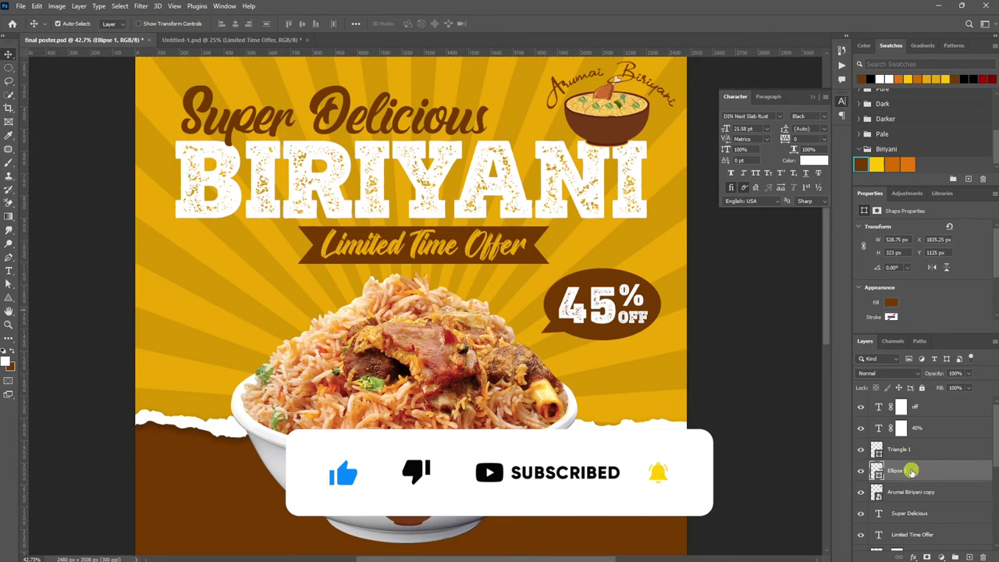
{"action": "left_click", "coordinate": [905, 450], "text": "shift"}
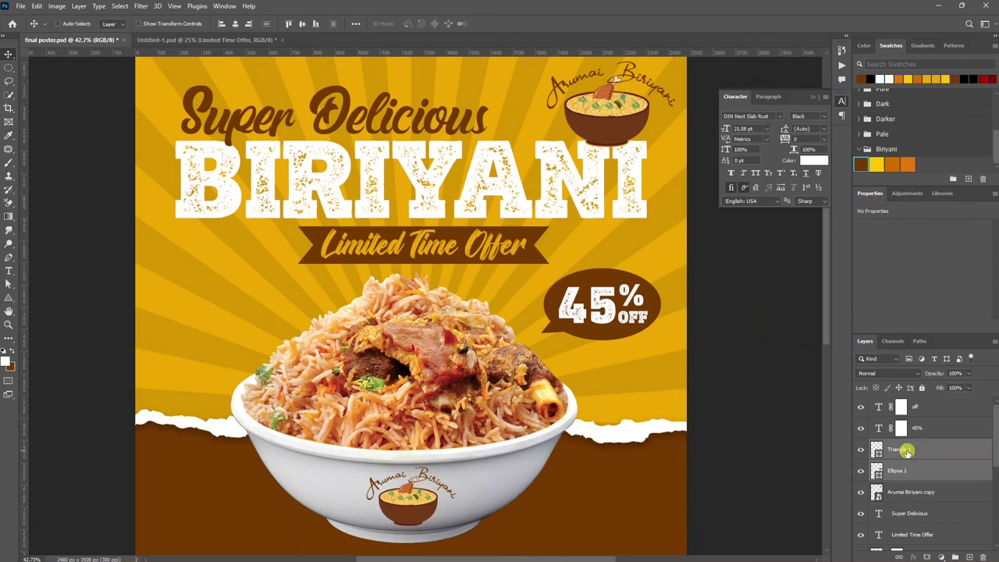
{"action": "key", "text": "ctrl+e"}
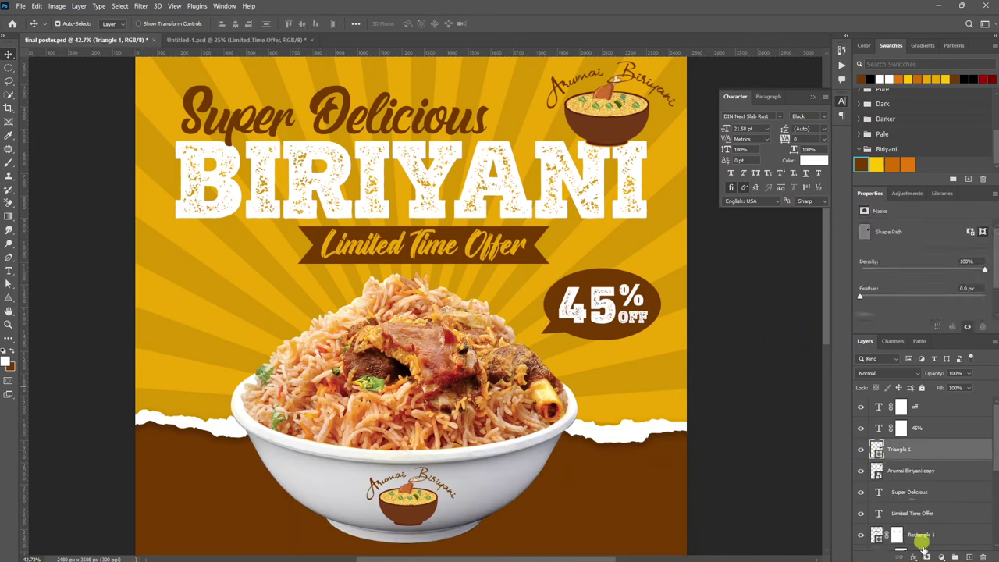
Give the merged bubble an Outer Glow with adjusted opacity.
{"action": "left_click", "coordinate": [915, 557]}
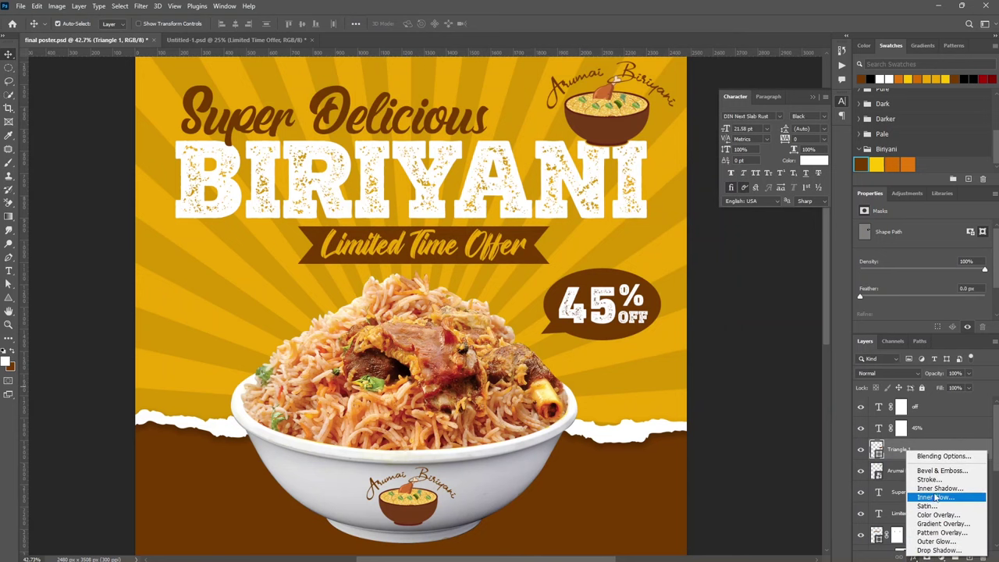
{"action": "left_click", "coordinate": [932, 542]}
{"action": "left_click", "coordinate": [246, 158]}
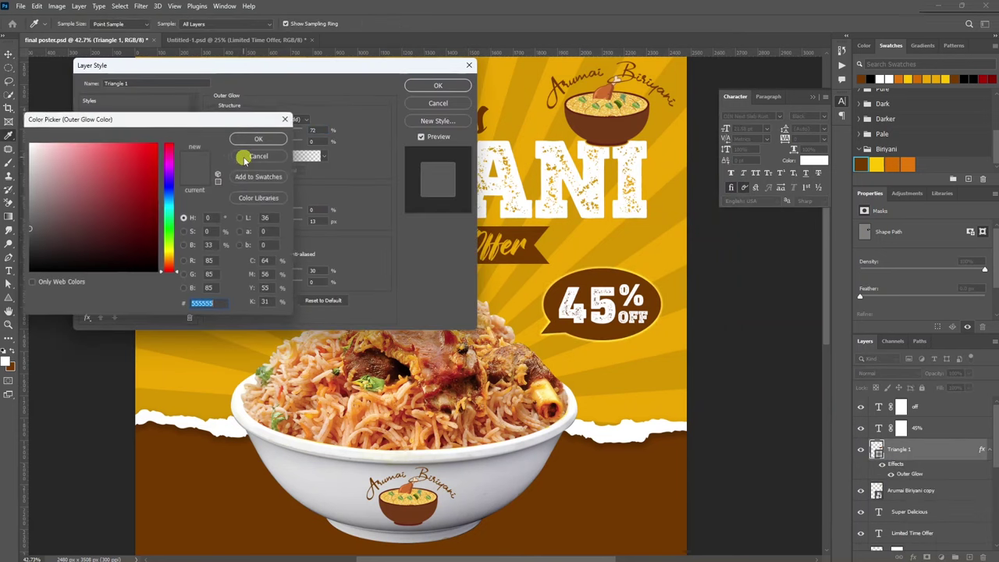
{"action": "left_click", "coordinate": [268, 137]}
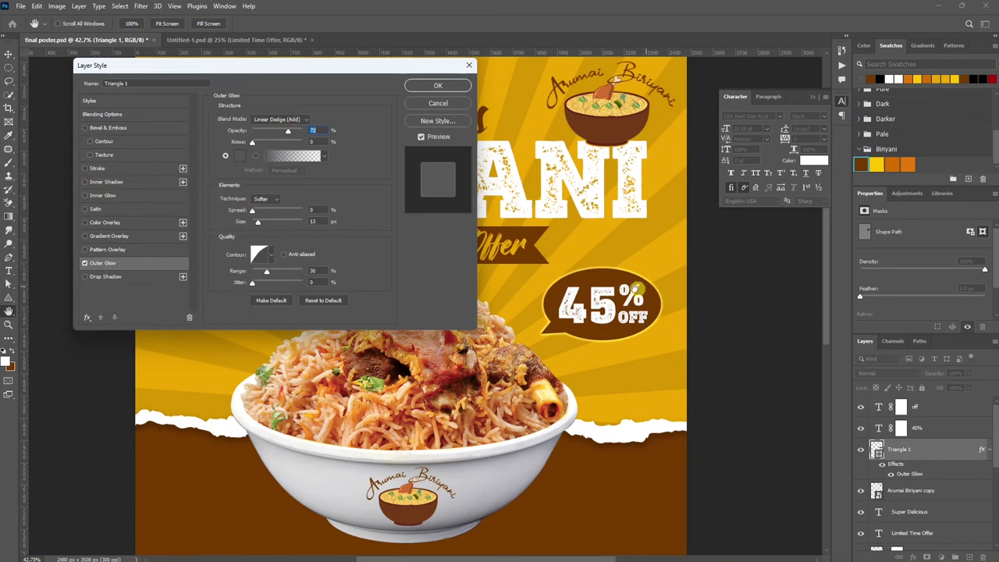
{"action": "left_click_drag", "start_coordinate": [287, 131], "coordinate": [290, 133]}
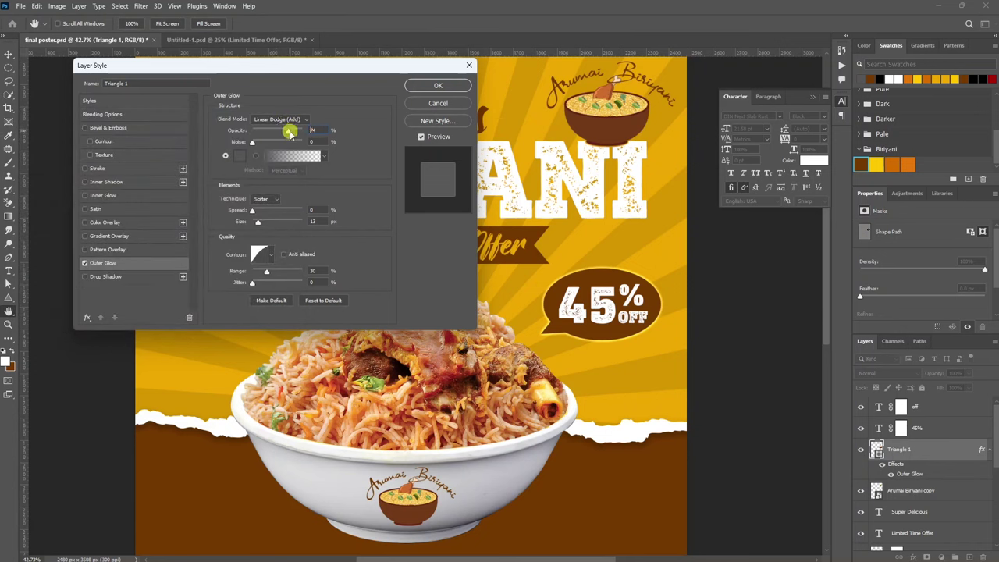
{"action": "left_click", "coordinate": [436, 86]}
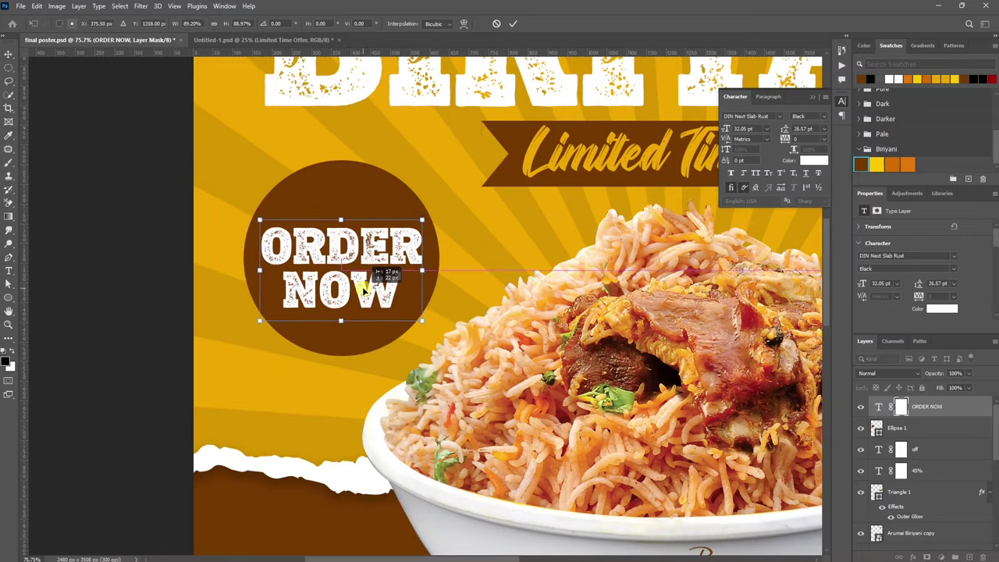
Duplicate the ORDER NOW circle and enlarge the copy slightly around the badge.
{"action": "left_click", "coordinate": [359, 323]}
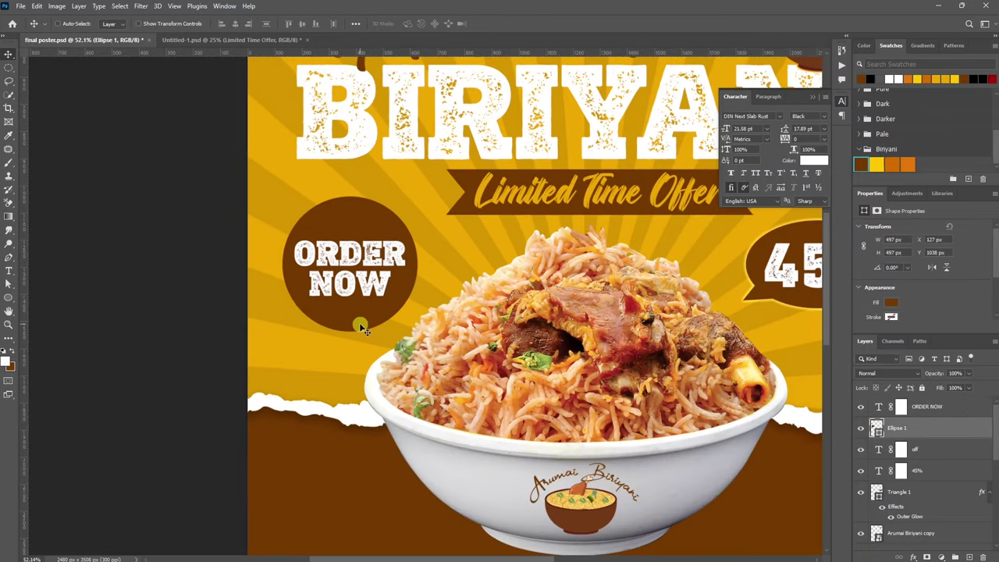
{"action": "key", "text": "ctrl+j"}
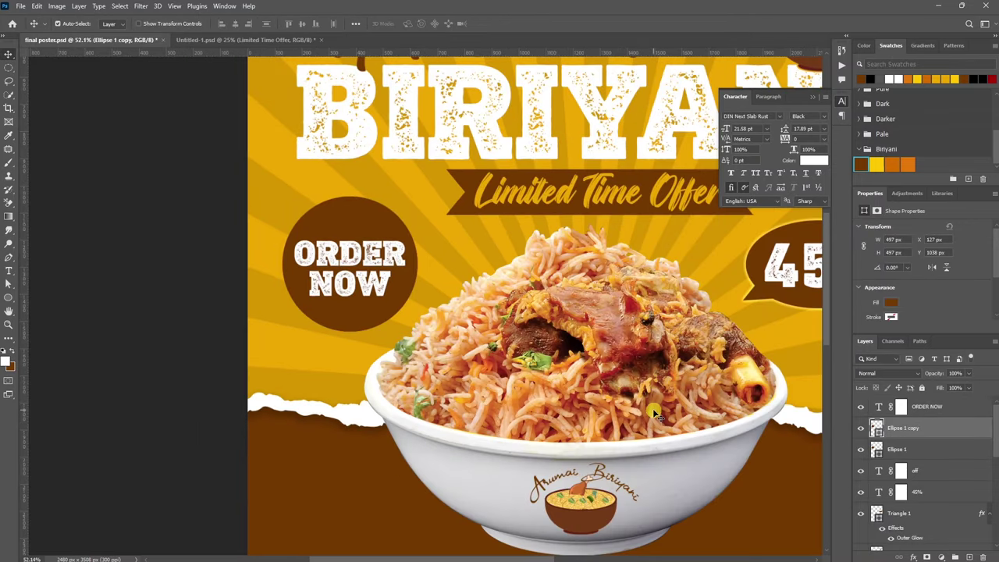
{"action": "key", "text": "ctrl+t"}
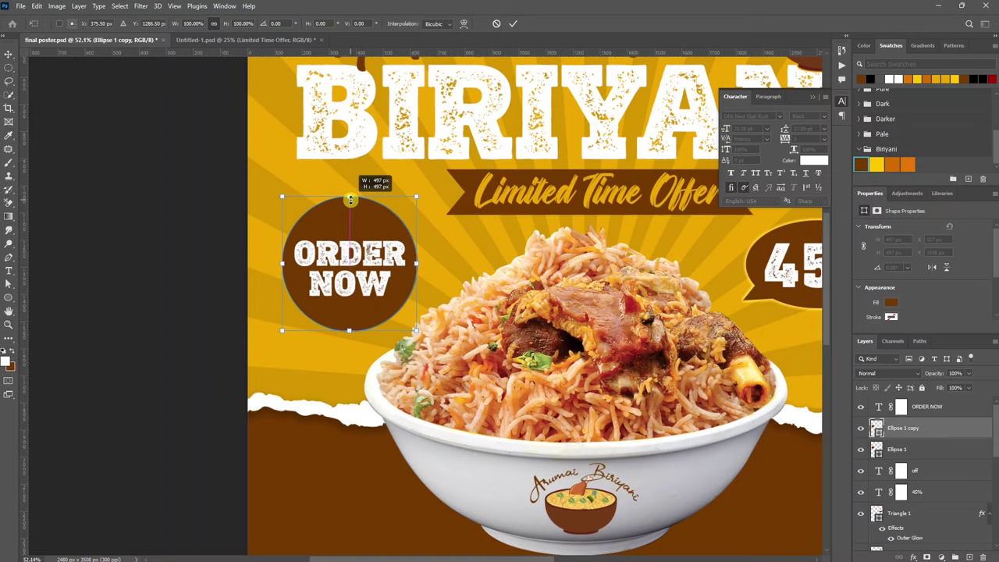
{"action": "left_click_drag", "start_coordinate": [350, 198], "coordinate": [355, 189]}
{"action": "scroll", "coordinate": [351, 202], "scroll_direction": "up", "scroll_amount": 3}
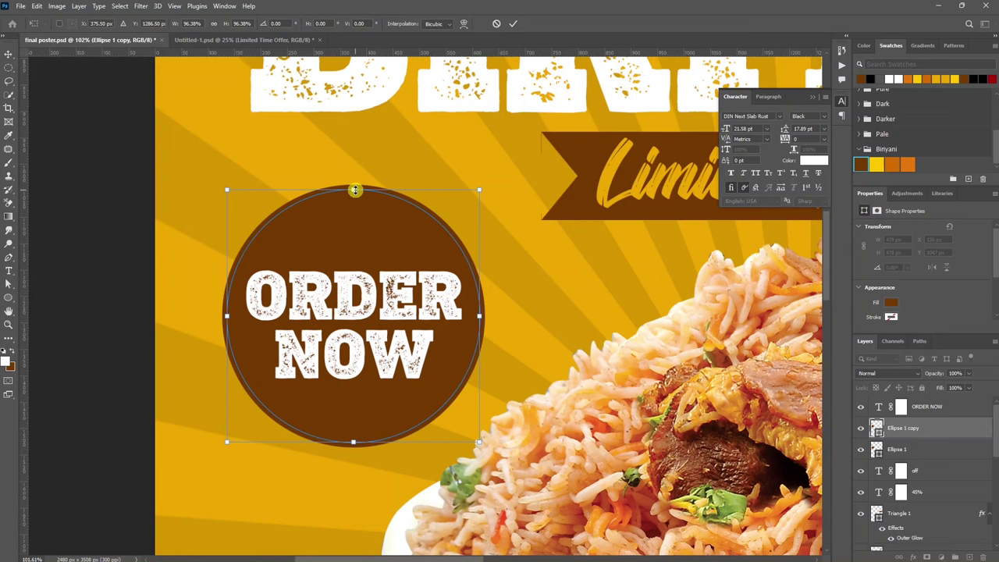
{"action": "key", "text": "Return"}
Set the circle copy to no fill with a yellow stroke outline.
{"action": "left_click", "coordinate": [891, 303]}
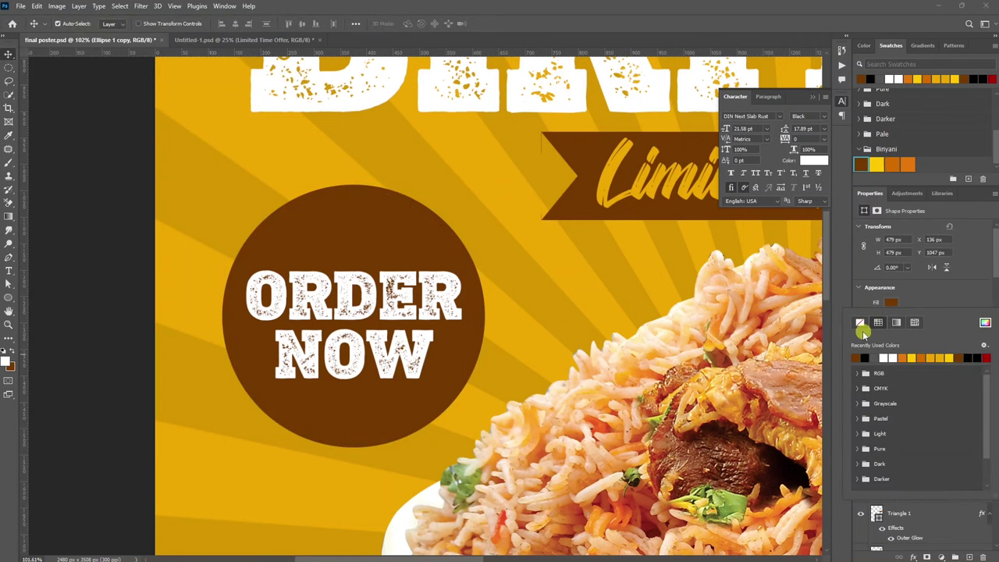
{"action": "left_click", "coordinate": [860, 336]}
{"action": "left_click", "coordinate": [891, 317]}
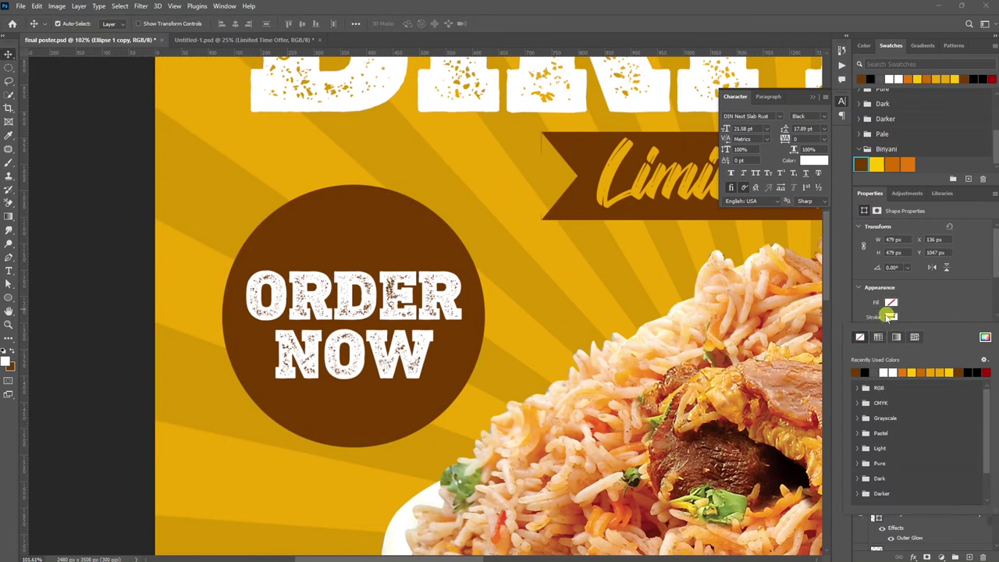
{"action": "left_click", "coordinate": [912, 373]}
{"action": "scroll", "coordinate": [882, 327], "scroll_direction": "down", "scroll_amount": 1}
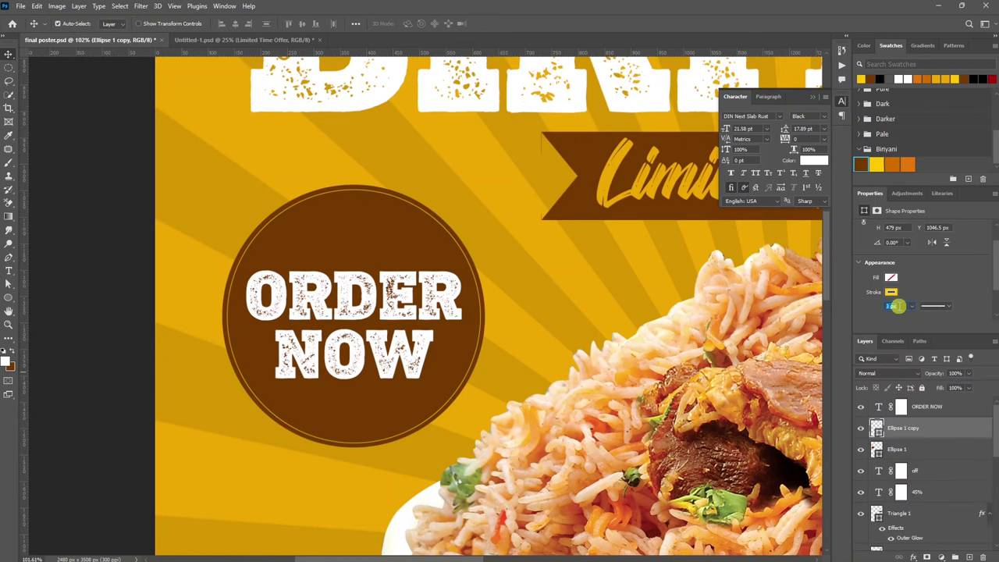
{"action": "key", "text": "ctrl+0"}
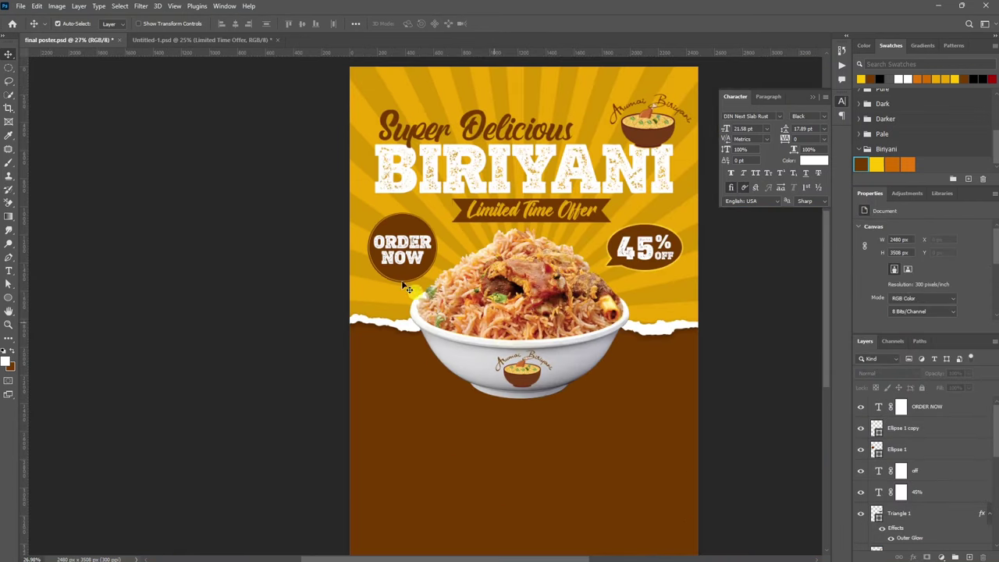
{"action": "scroll", "coordinate": [492, 378], "scroll_direction": "down", "scroll_amount": 1}
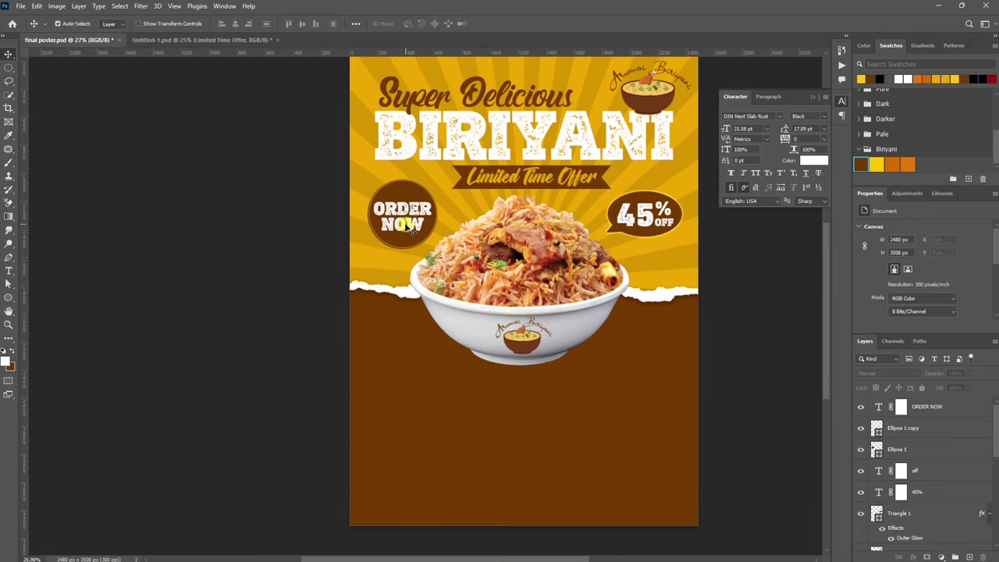
Copy the ORDER NOW text onto the brown area and retype it as 'COMBO 1'.
{"action": "left_click_drag", "start_coordinate": [404, 226], "coordinate": [412, 373]}
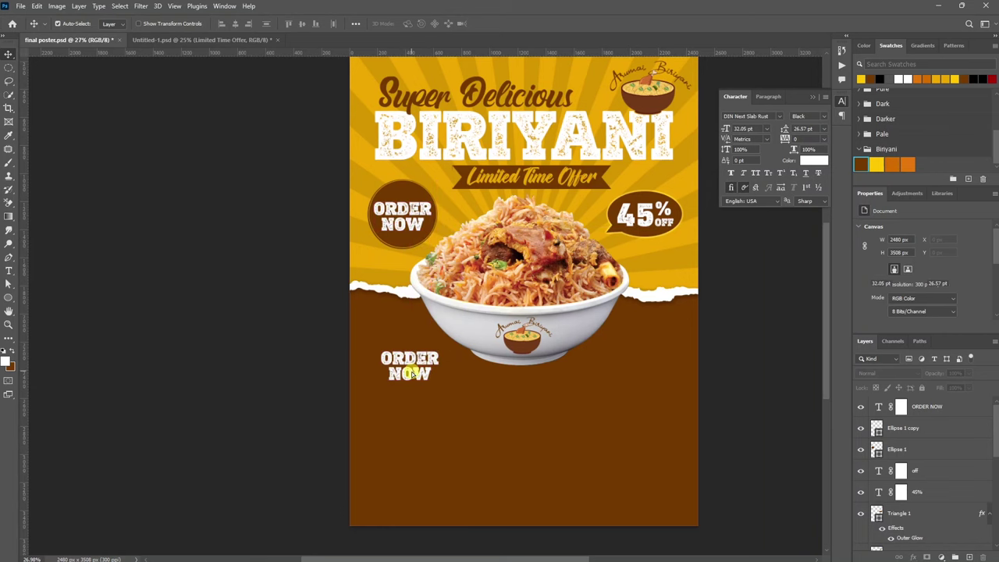
{"action": "double_click", "coordinate": [411, 367]}
{"action": "type", "text": "COMBO 1"}
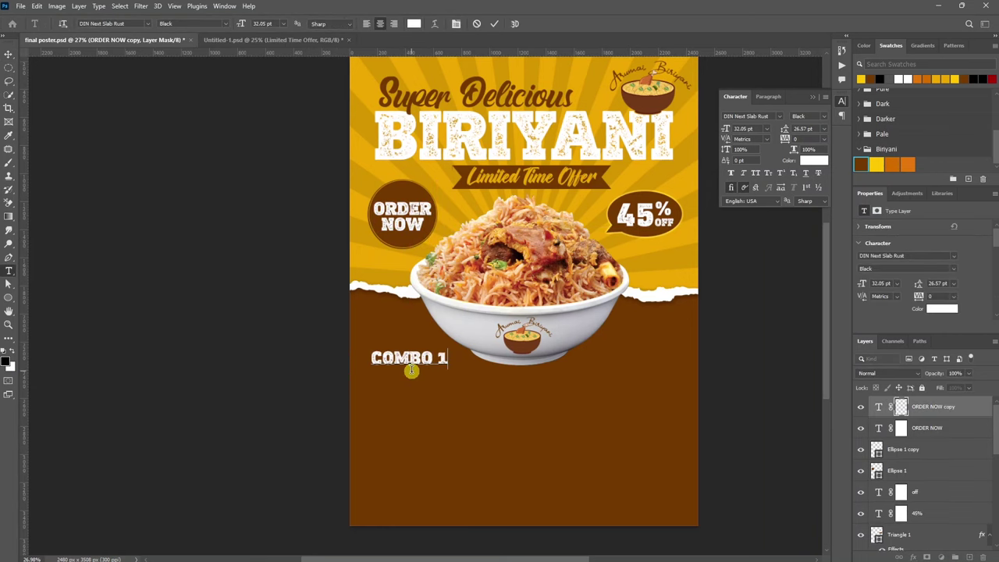
{"action": "key", "text": "ctrl+Return"}
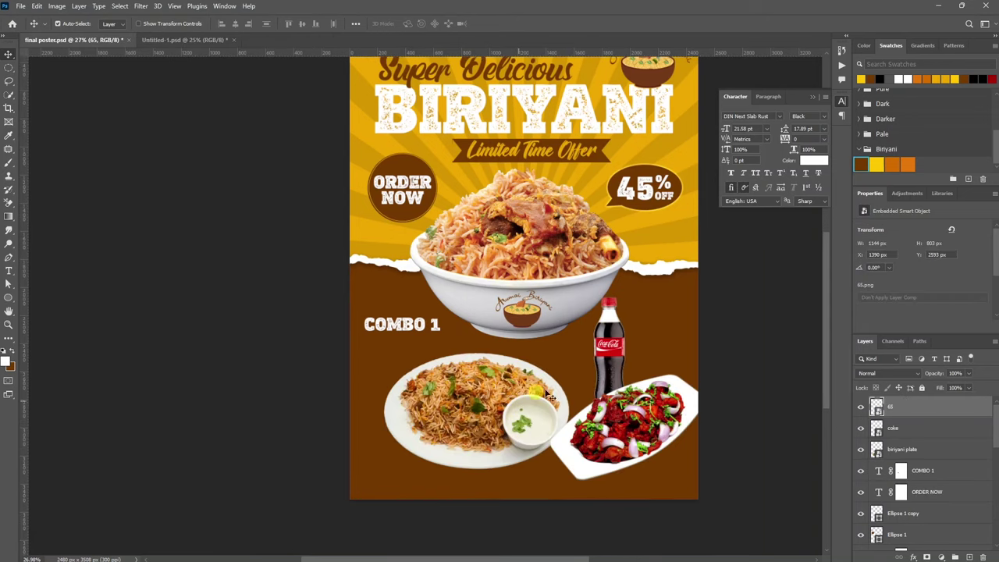
Scale down the Combo 1 biryani plate and coke bottle.
{"action": "scroll", "coordinate": [536, 442], "scroll_direction": "up", "scroll_amount": 1}
{"action": "left_click", "coordinate": [536, 443]}
{"action": "key", "text": "ctrl+t"}
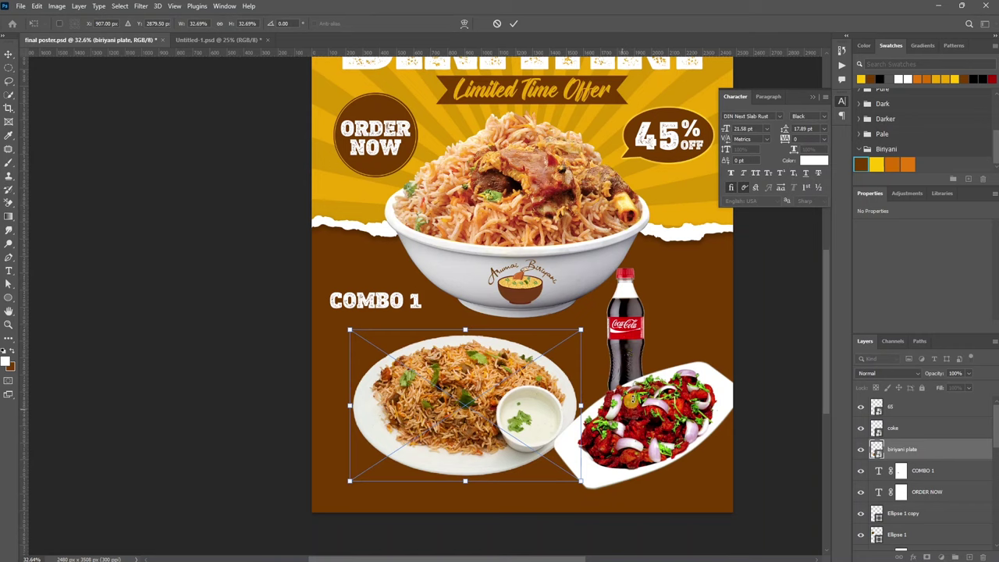
{"action": "left_click_drag", "start_coordinate": [580, 405], "coordinate": [343, 402]}
{"action": "key", "text": "Return"}
{"action": "left_click", "coordinate": [626, 336]}
{"action": "key", "text": "Return"}
{"action": "scroll", "coordinate": [343, 403], "scroll_direction": "up", "scroll_amount": 1}
Move the chicken 65 plate under the biryani plate and warp it larger.
{"action": "left_click_drag", "start_coordinate": [703, 434], "coordinate": [398, 420]}
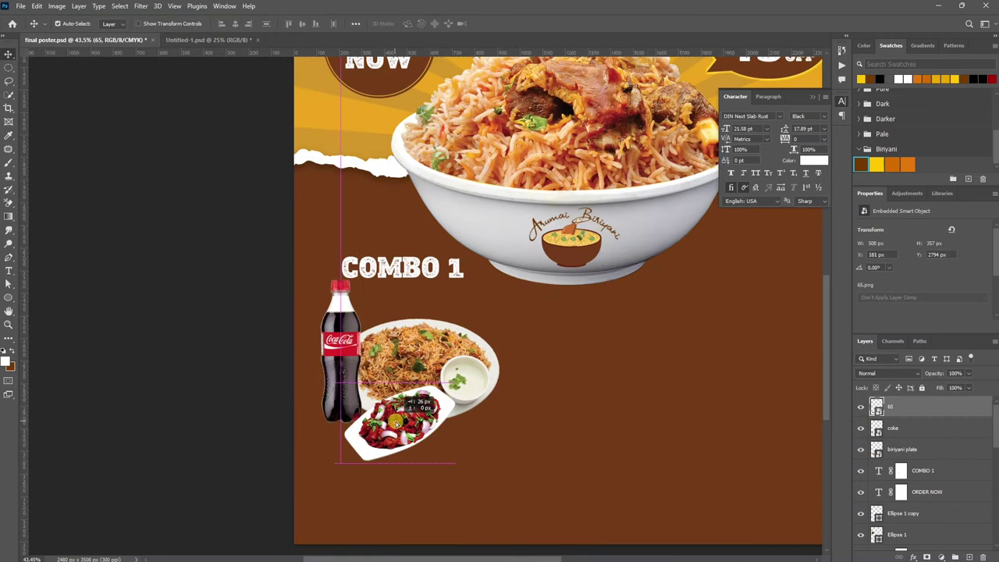
{"action": "key", "text": "ctrl+t"}
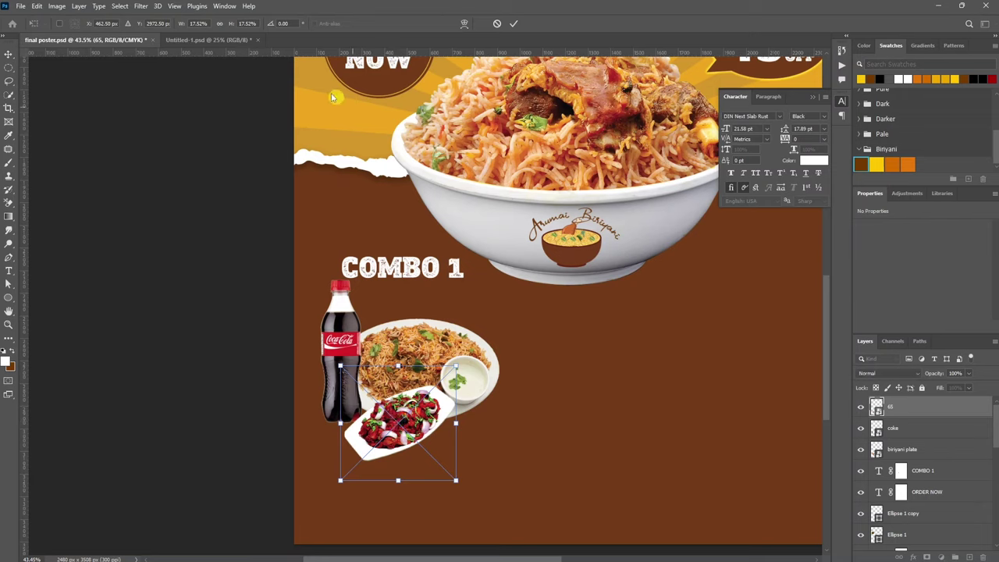
{"action": "left_click", "coordinate": [464, 26]}
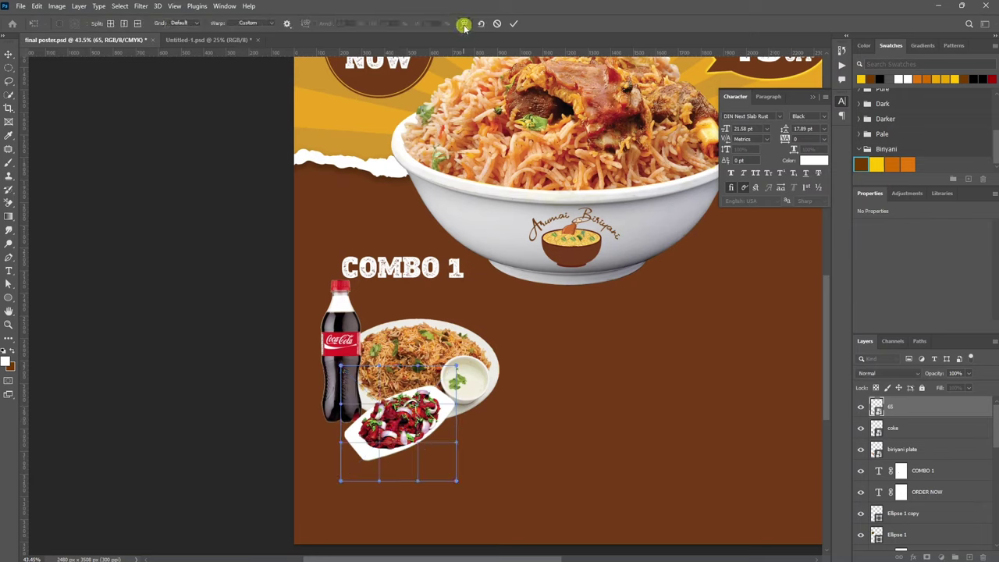
{"action": "scroll", "coordinate": [391, 469], "scroll_direction": "up", "scroll_amount": 5}
{"action": "left_click_drag", "start_coordinate": [356, 401], "coordinate": [354, 375]}
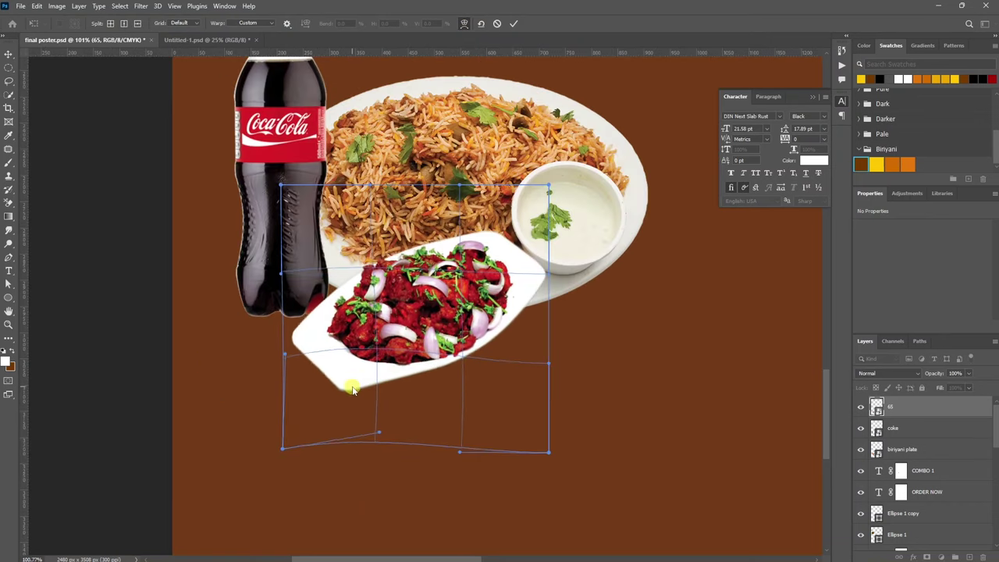
{"action": "left_click_drag", "start_coordinate": [285, 310], "coordinate": [296, 281]}
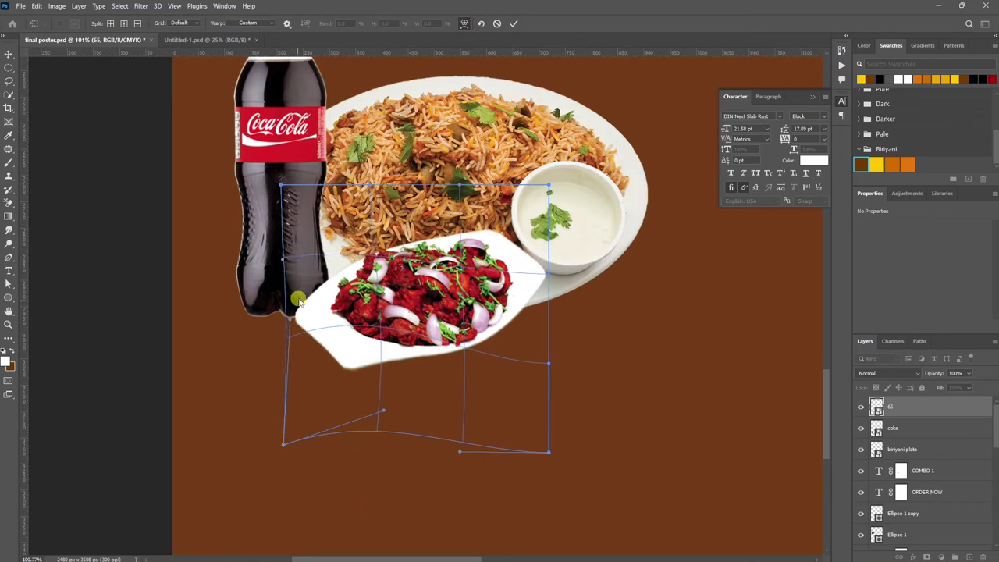
{"action": "left_click_drag", "start_coordinate": [549, 312], "coordinate": [552, 286]}
{"action": "left_click_drag", "start_coordinate": [363, 329], "coordinate": [463, 246]}
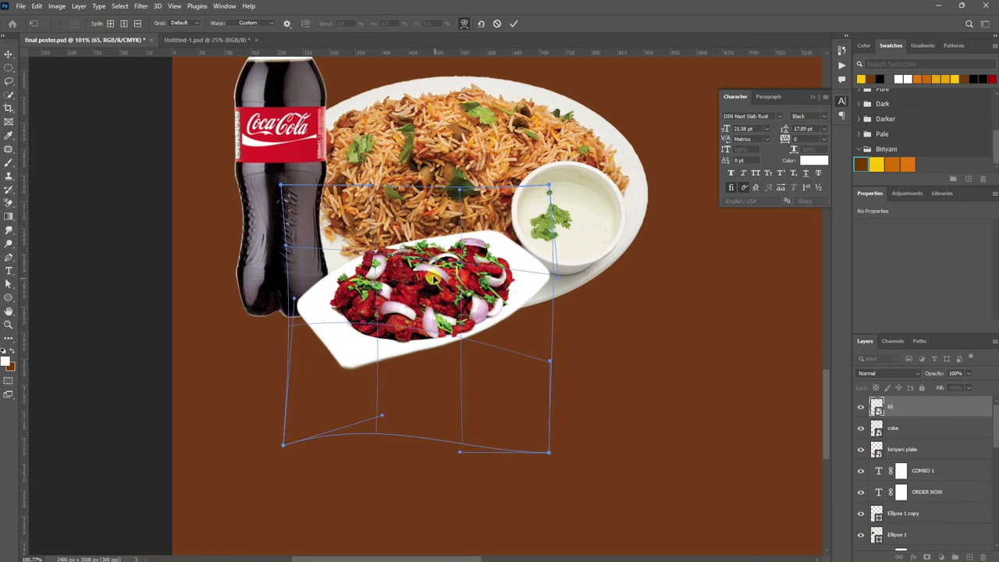
{"action": "key", "text": "Return"}
{"action": "scroll", "coordinate": [428, 205], "scroll_direction": "down", "scroll_amount": 5}
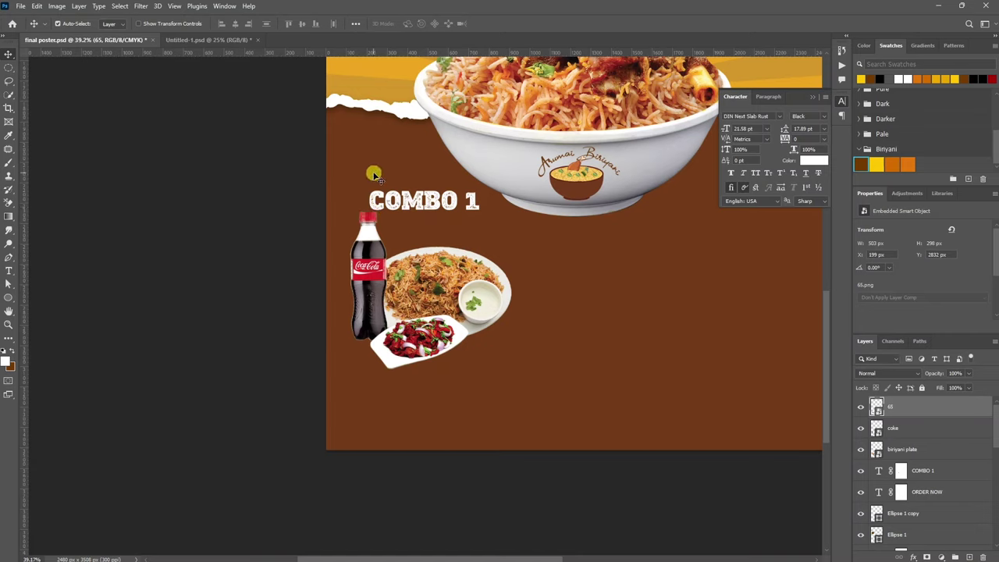
Skew the COMBO 1 heading so its right side drops.
{"action": "left_click", "coordinate": [442, 203]}
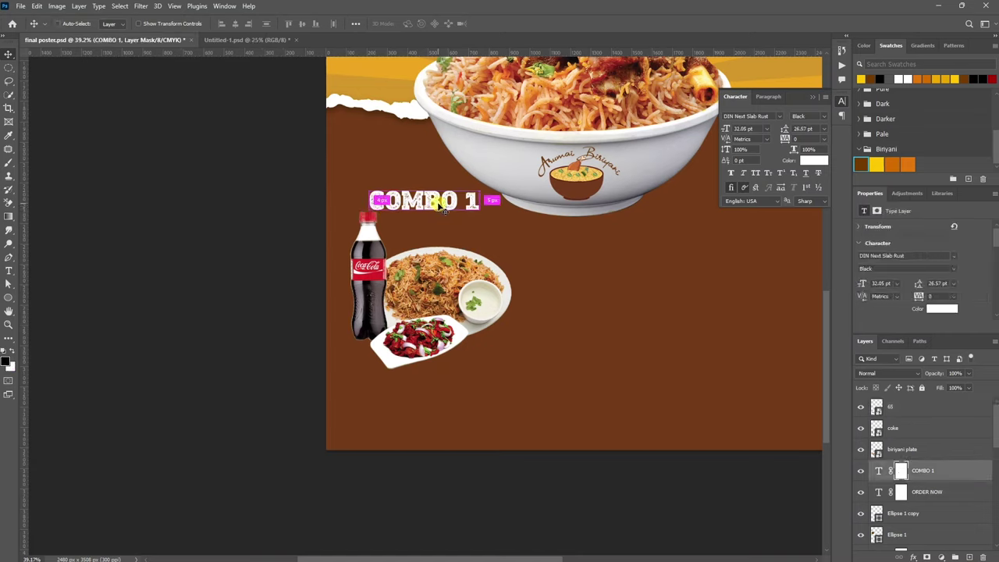
{"action": "key", "text": "ctrl+t"}
{"action": "left_click_drag", "start_coordinate": [490, 219], "coordinate": [470, 235]}
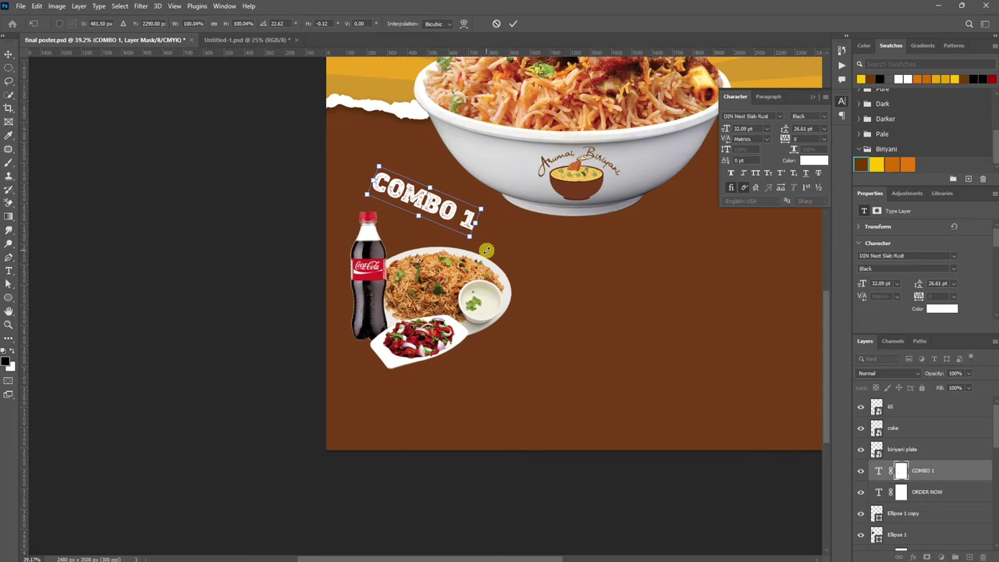
{"action": "key", "text": "ctrl+z"}
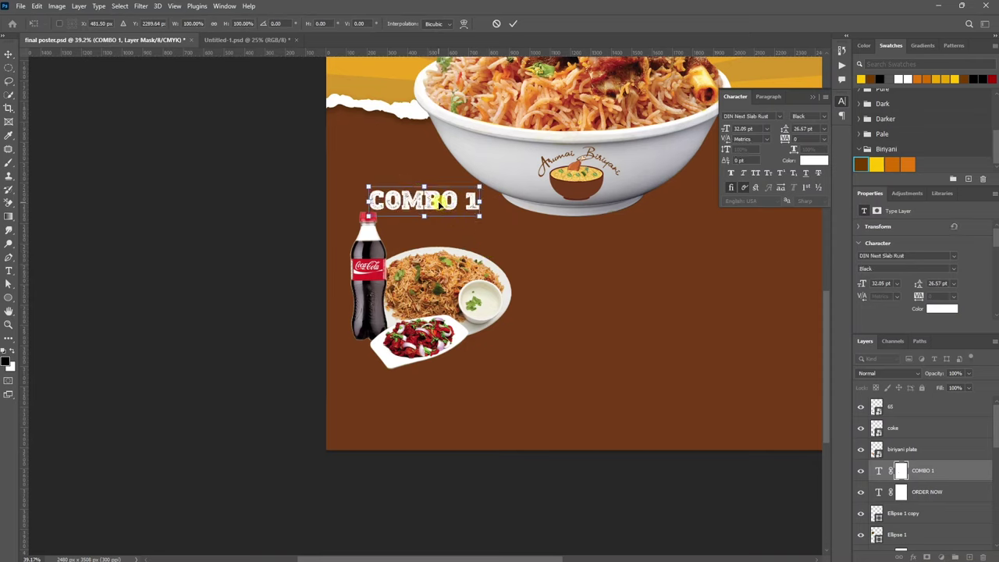
{"action": "right_click", "coordinate": [440, 202]}
{"action": "left_click", "coordinate": [428, 201]}
{"action": "right_click", "coordinate": [434, 202]}
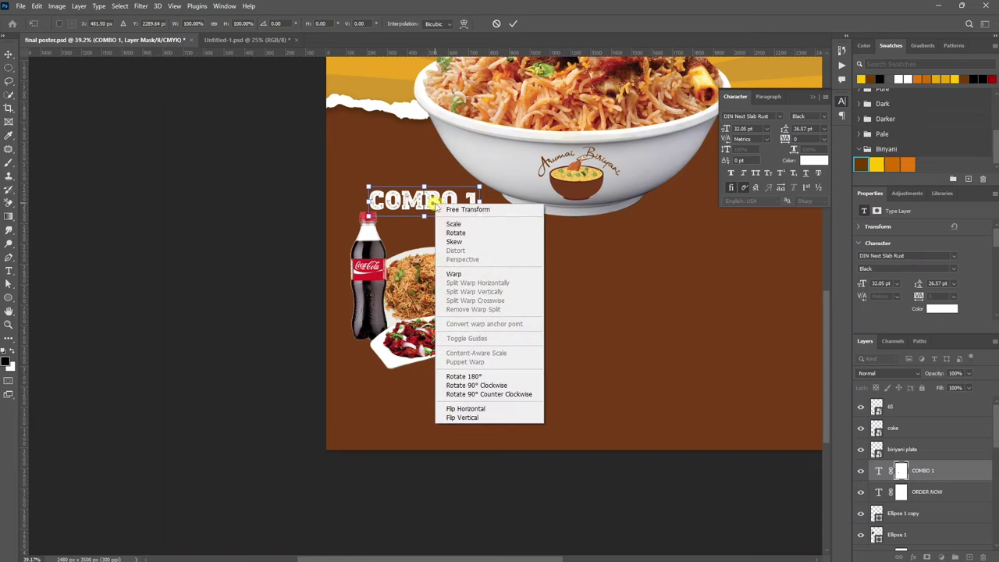
{"action": "left_click", "coordinate": [458, 243]}
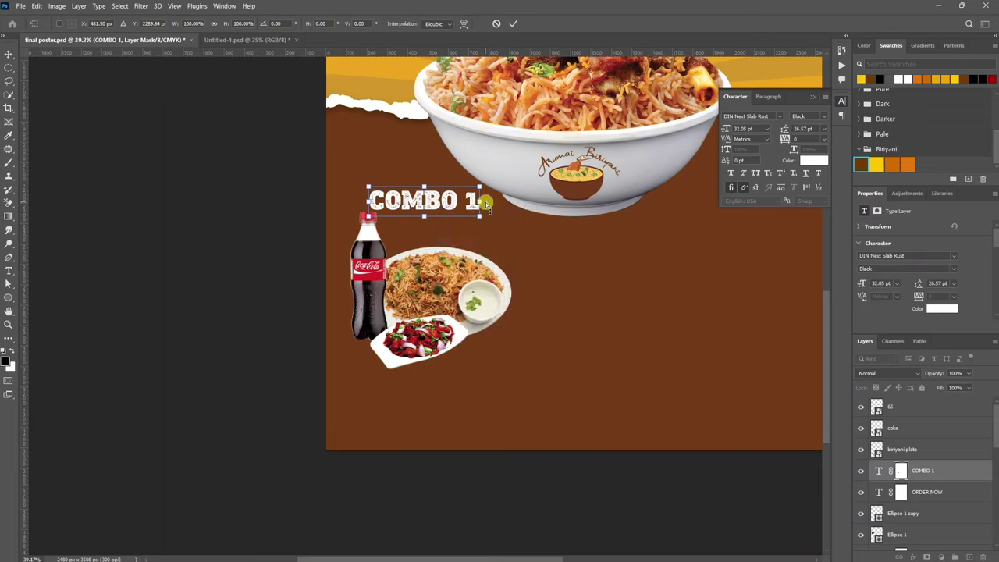
{"action": "left_click_drag", "start_coordinate": [486, 202], "coordinate": [477, 231]}
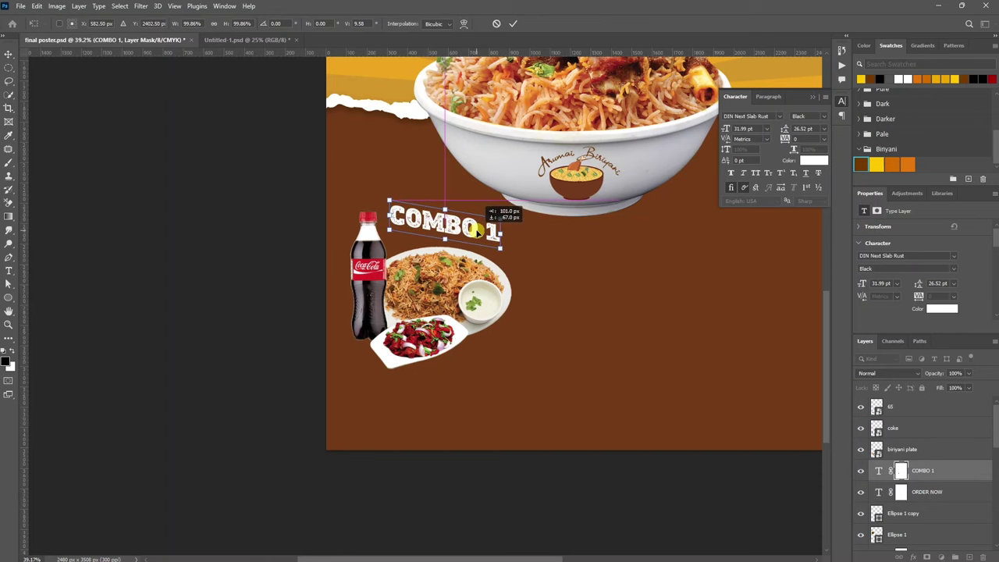
{"action": "key", "text": "Return"}
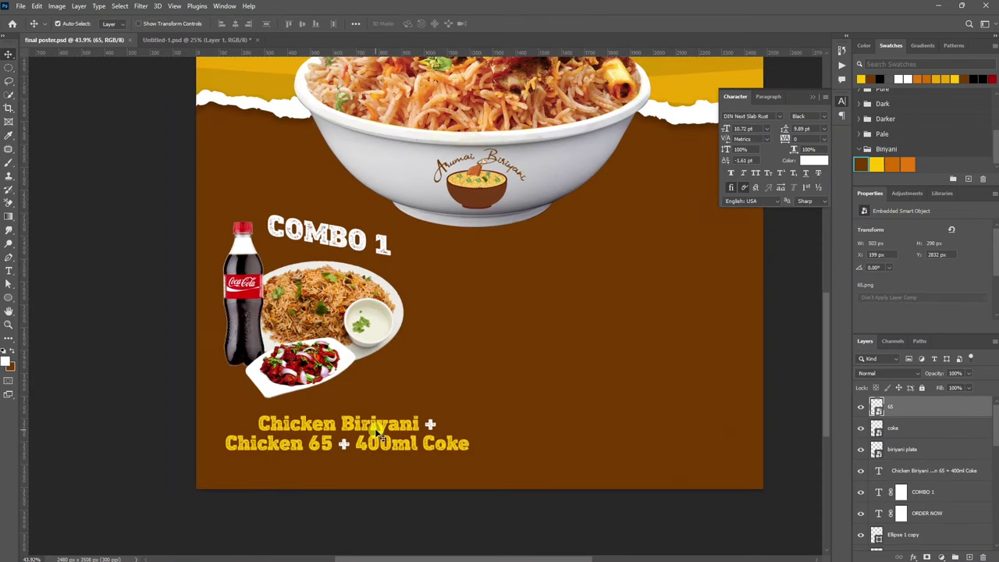
Nudge the chicken 65 plate right, then select the heading, plate, coke, chicken and description layers.
{"action": "left_click_drag", "start_coordinate": [371, 398], "coordinate": [429, 391]}
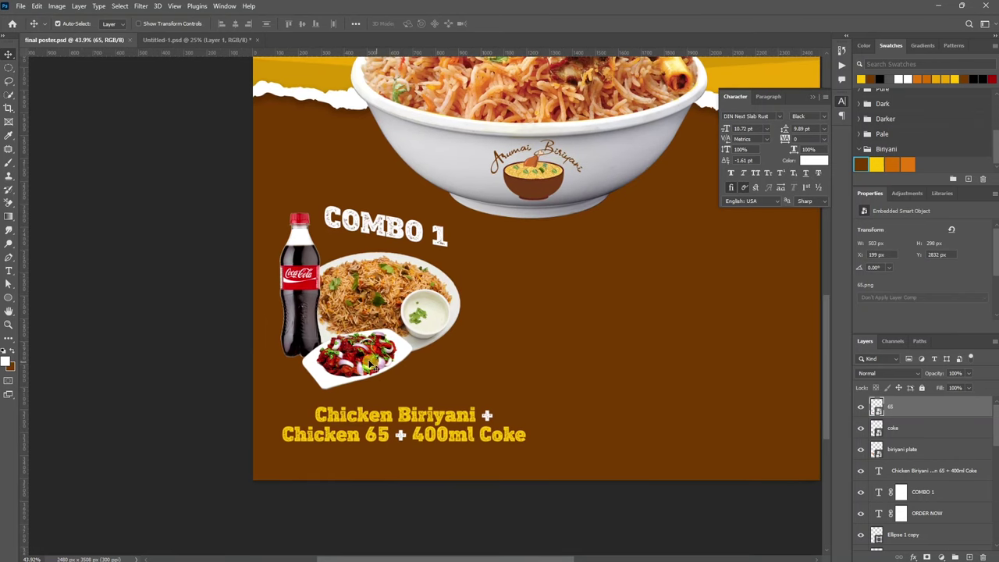
{"action": "left_click_drag", "start_coordinate": [371, 359], "coordinate": [365, 361]}
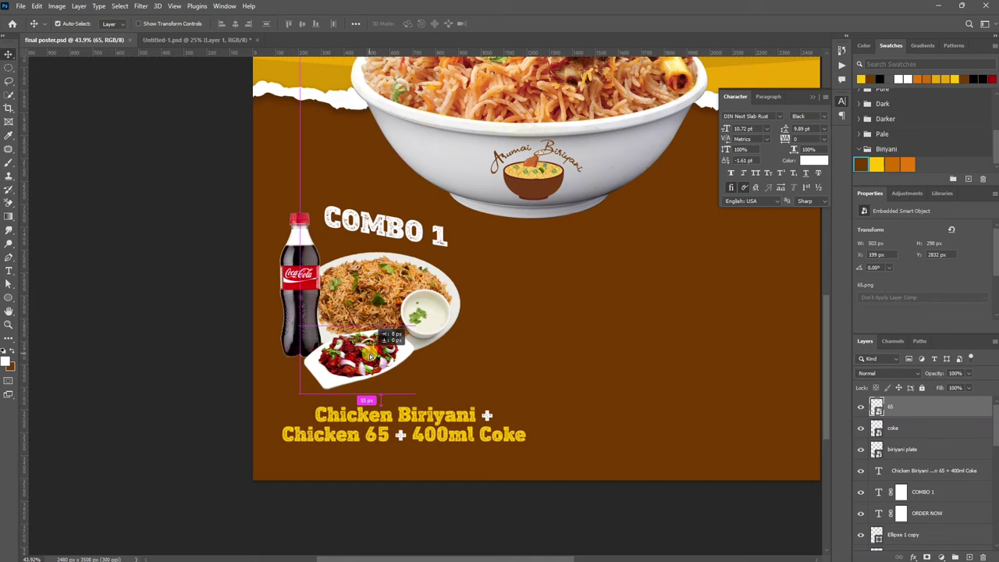
{"action": "scroll", "coordinate": [364, 360], "scroll_direction": "down", "scroll_amount": 1}
{"action": "scroll", "coordinate": [363, 363], "scroll_direction": "down", "scroll_amount": 1}
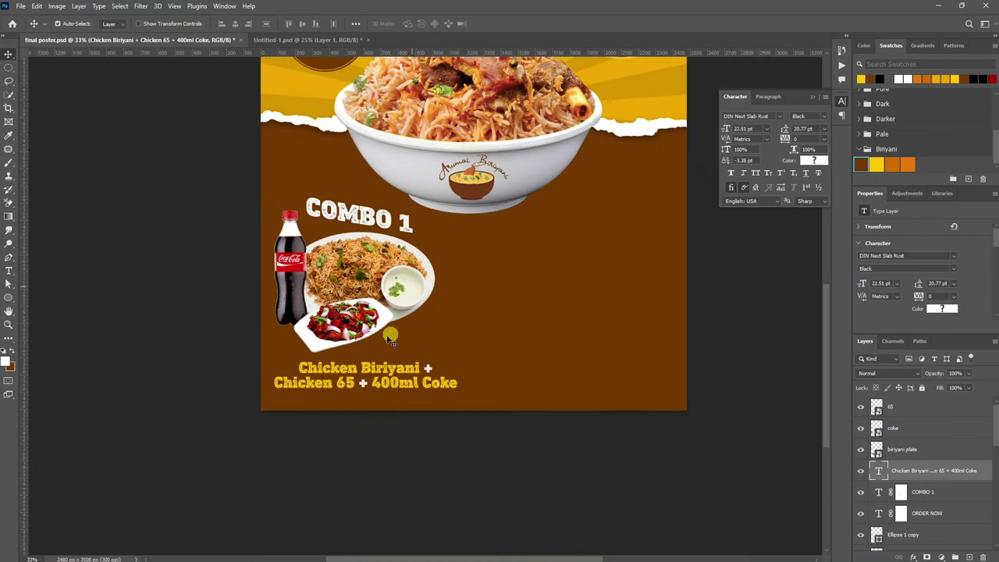
{"action": "left_click", "coordinate": [359, 221]}
{"action": "left_click", "coordinate": [343, 265], "text": "shift"}
{"action": "left_click", "coordinate": [304, 294], "text": "shift"}
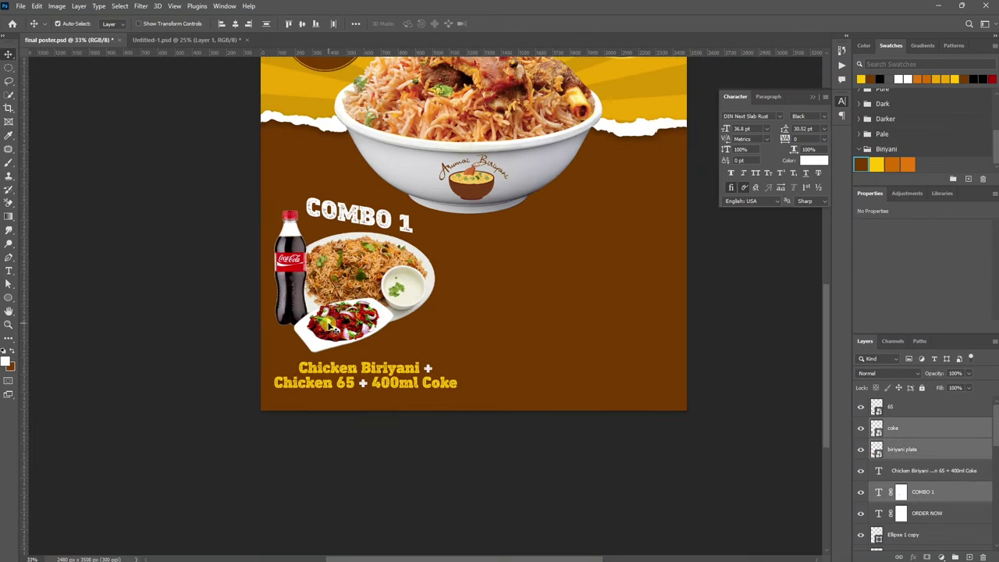
{"action": "left_click", "coordinate": [333, 327], "text": "shift"}
{"action": "left_click", "coordinate": [340, 371], "text": "shift"}
Duplicate the Combo 1 group to the right, tilt its heading 24 degrees, and rename it 'COMBO 2'.
{"action": "left_click_drag", "start_coordinate": [340, 326], "coordinate": [554, 325]}
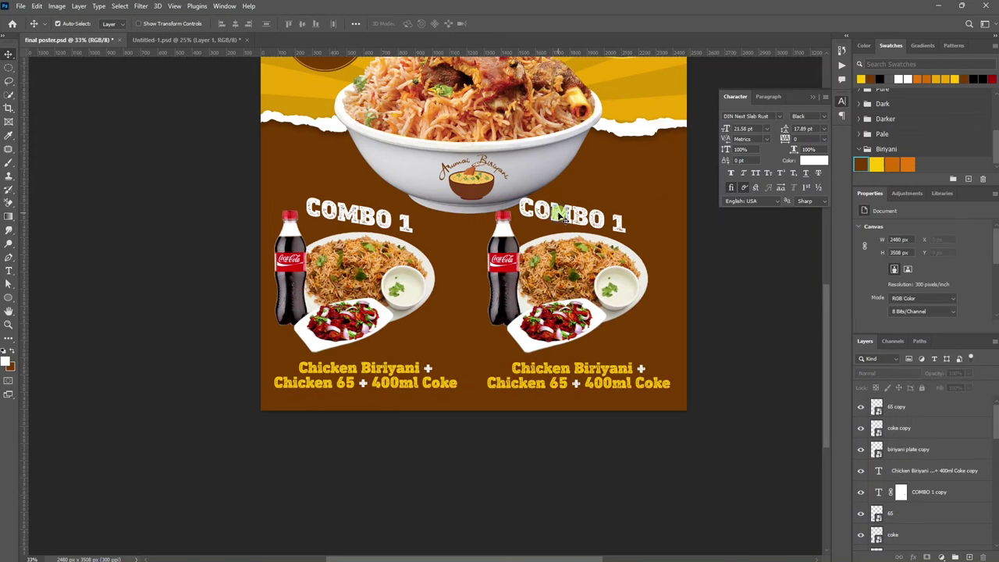
{"action": "left_click", "coordinate": [561, 216]}
{"action": "key", "text": "ctrl+t"}
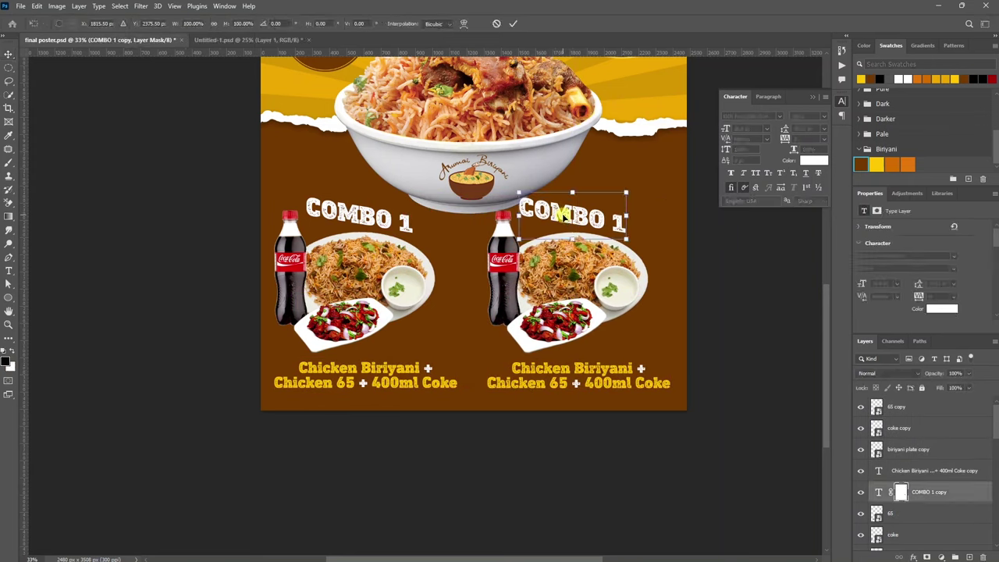
{"action": "right_click", "coordinate": [561, 215]}
{"action": "left_click", "coordinate": [584, 254]}
{"action": "left_click_drag", "start_coordinate": [629, 222], "coordinate": [626, 174]}
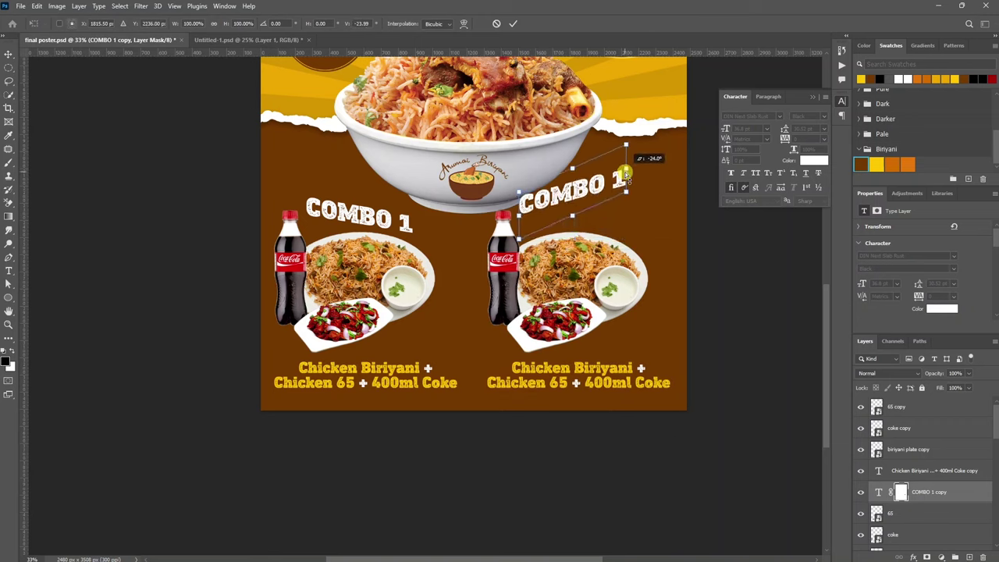
{"action": "key", "text": "Return"}
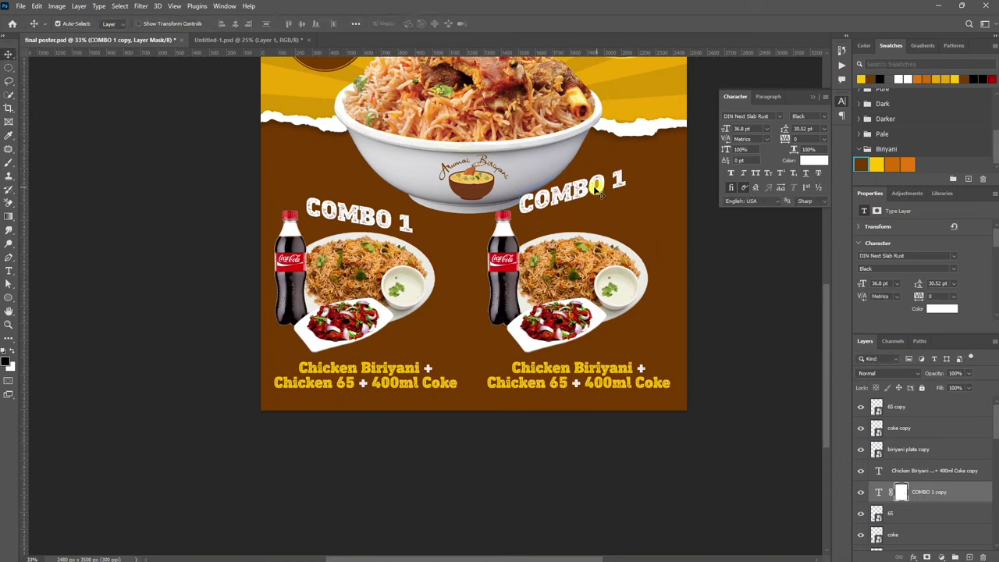
{"action": "left_click_drag", "start_coordinate": [605, 203], "coordinate": [629, 201]}
{"action": "type", "text": "2"}
{"action": "key", "text": "ctrl+Return"}
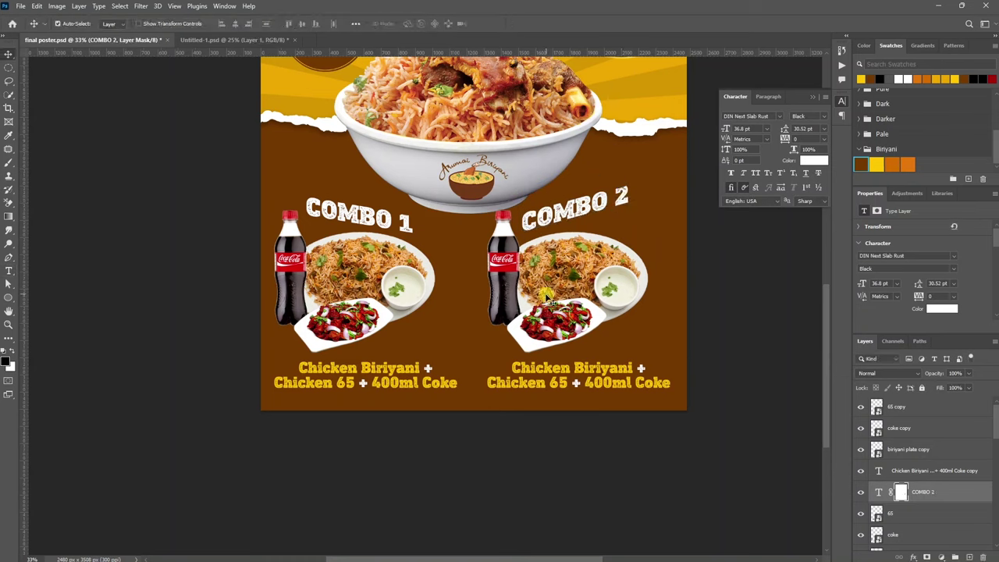
Replace the Combo 2 chicken 65 plate with a gravy bowl image.
{"action": "left_click", "coordinate": [556, 320]}
{"action": "key", "text": "Delete"}
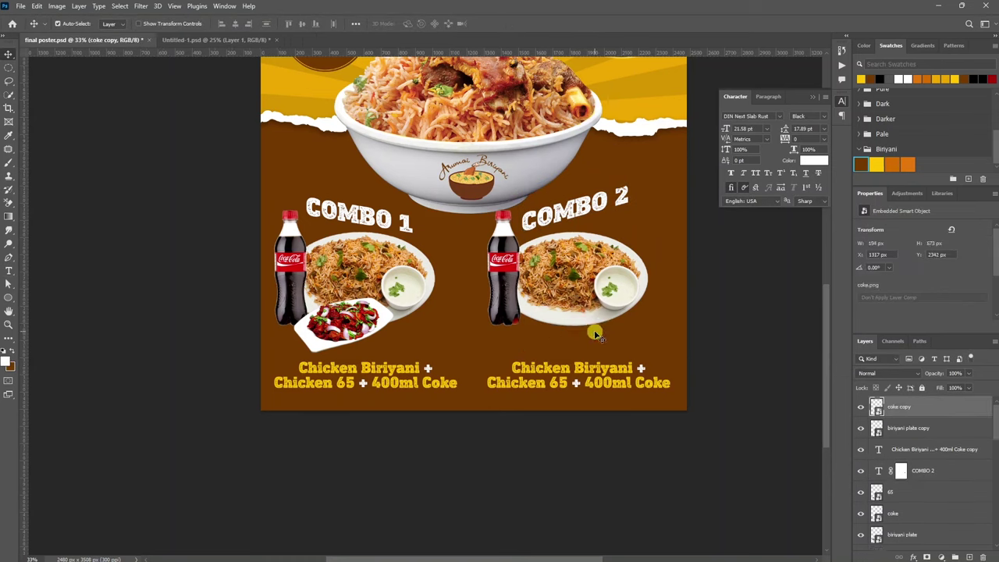
{"action": "left_click_drag", "start_coordinate": [523, 348], "coordinate": [560, 334]}
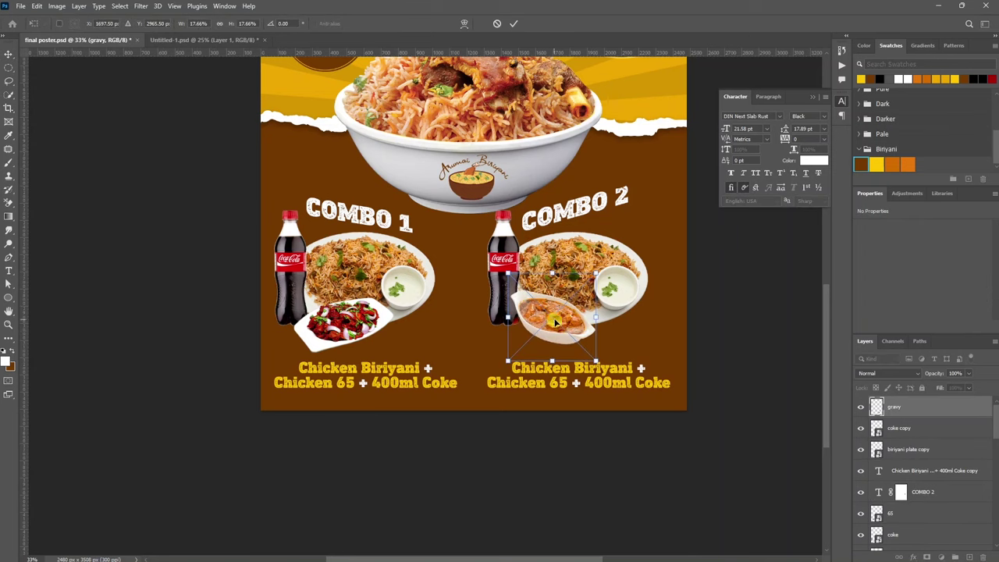
{"action": "key", "text": "Return"}
{"action": "left_click_drag", "start_coordinate": [597, 297], "coordinate": [620, 301]}
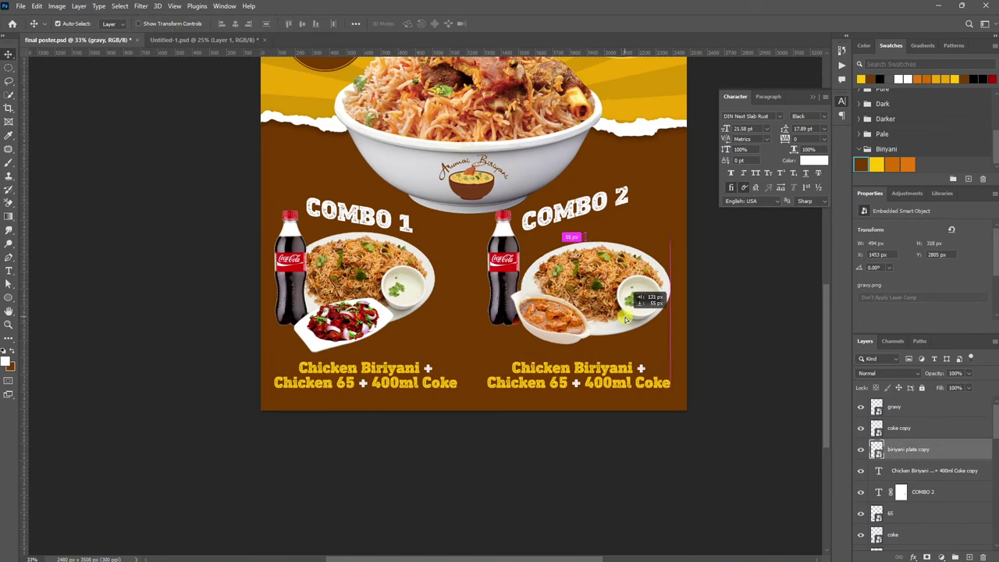
{"action": "left_click_drag", "start_coordinate": [511, 286], "coordinate": [507, 293]}
Flip the Combo 2 biryani plate horizontally and move the Coke to its right.
{"action": "left_click", "coordinate": [599, 293]}
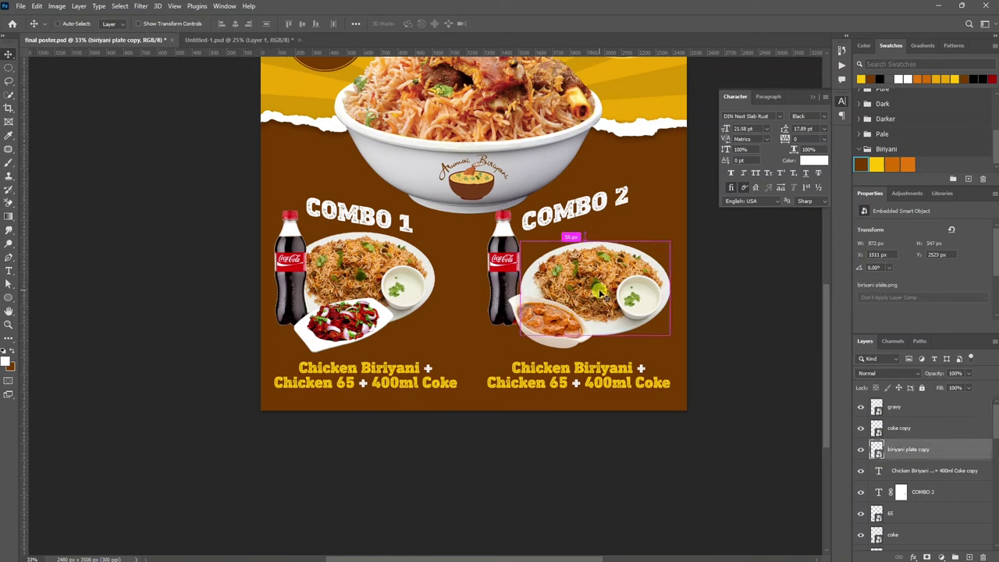
{"action": "key", "text": "ctrl+t"}
{"action": "right_click", "coordinate": [586, 286]}
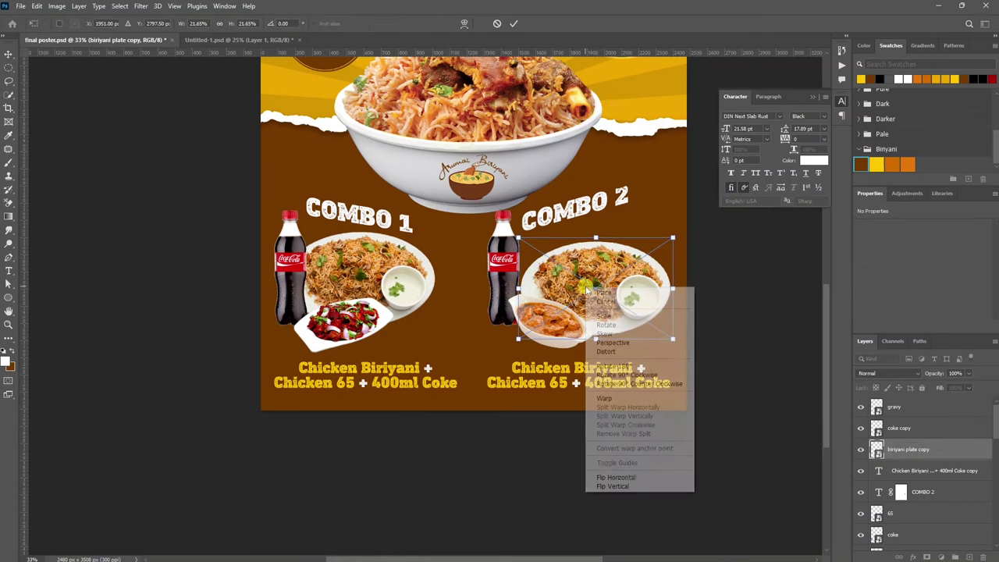
{"action": "left_click", "coordinate": [616, 477]}
{"action": "left_click_drag", "start_coordinate": [605, 294], "coordinate": [594, 295]}
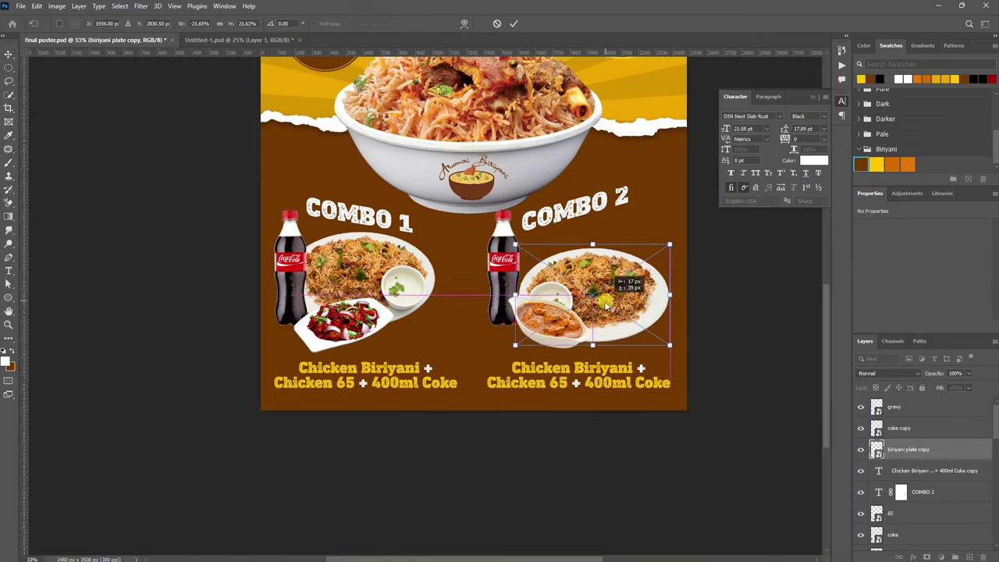
{"action": "key", "text": "Return"}
{"action": "left_click_drag", "start_coordinate": [509, 286], "coordinate": [658, 297]}
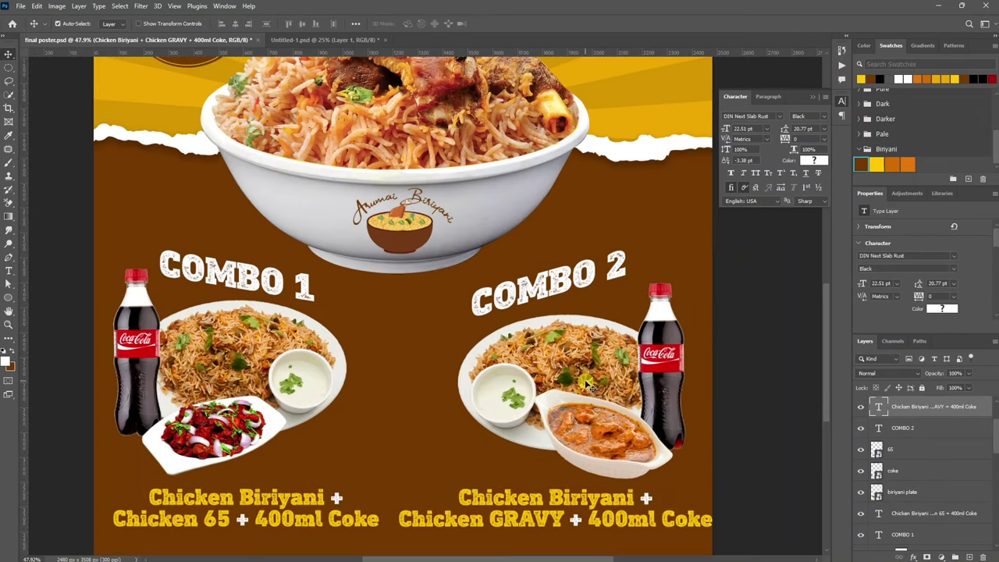
Reposition the COMBO 2 heading, plate and Coke, placing the description under the heading.
{"action": "scroll", "coordinate": [543, 463], "scroll_direction": "down", "scroll_amount": 1}
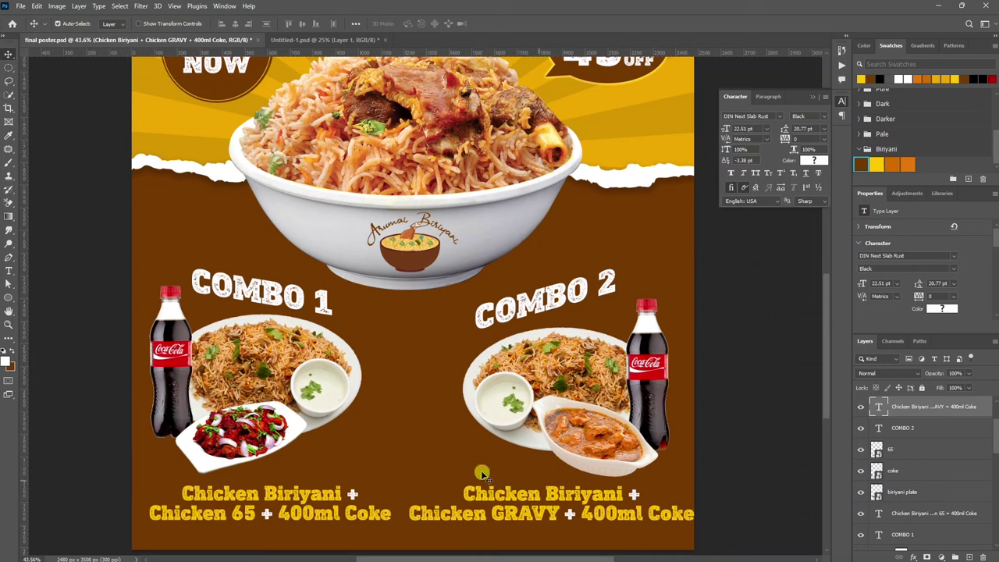
{"action": "left_click_drag", "start_coordinate": [563, 306], "coordinate": [573, 282]}
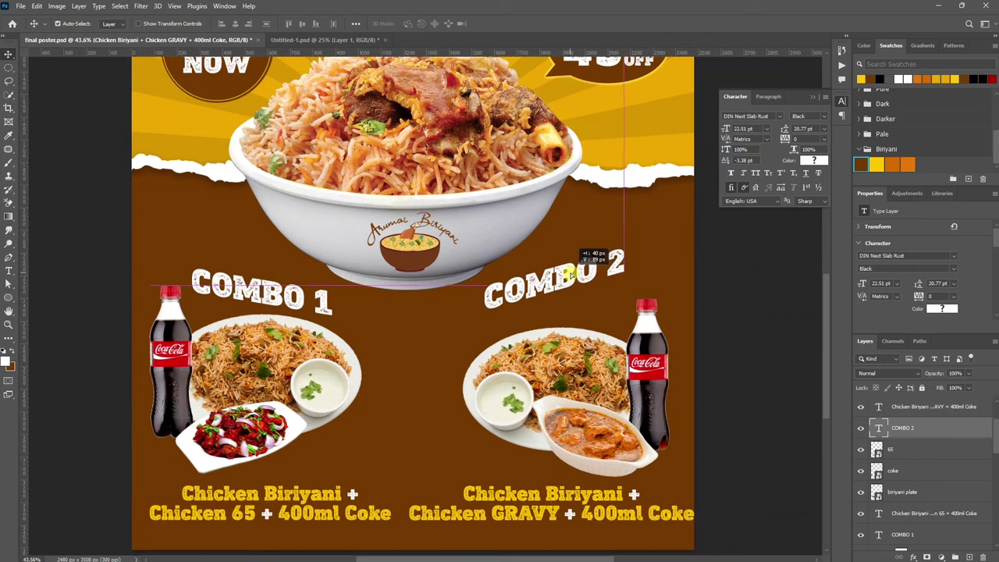
{"action": "left_click", "coordinate": [598, 378]}
{"action": "mouse_move", "coordinate": [598, 379]}
{"action": "left_mouse_down"}
{"action": "mouse_move", "coordinate": [650, 434]}
{"action": "mouse_move", "coordinate": [647, 426]}
{"action": "left_mouse_up"}
{"action": "left_click_drag", "start_coordinate": [579, 513], "coordinate": [570, 336]}
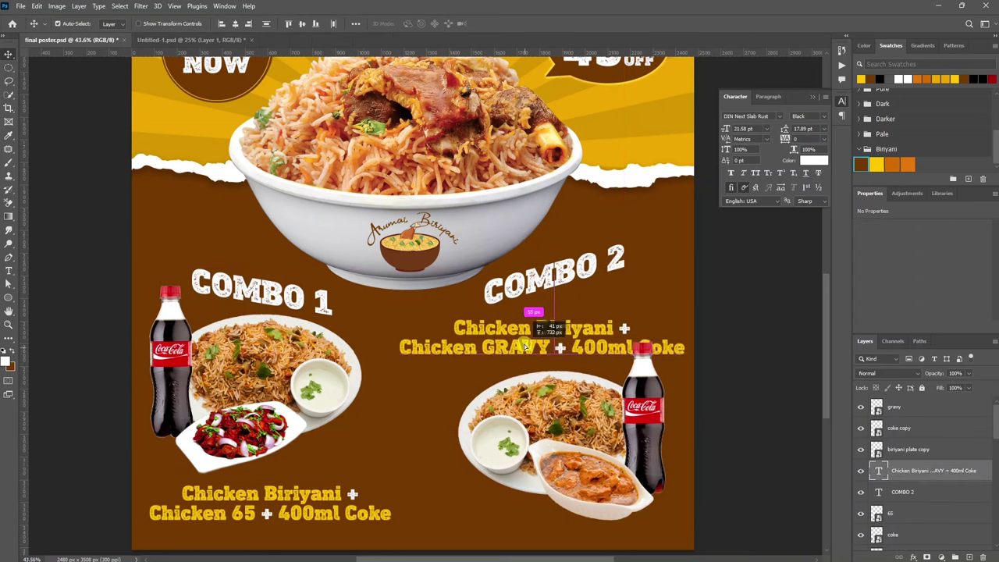
Break the Combo 2 description so '400ml Coke' sits on its own line.
{"action": "double_click", "coordinate": [570, 337]}
{"action": "key", "text": "ctrl+h"}
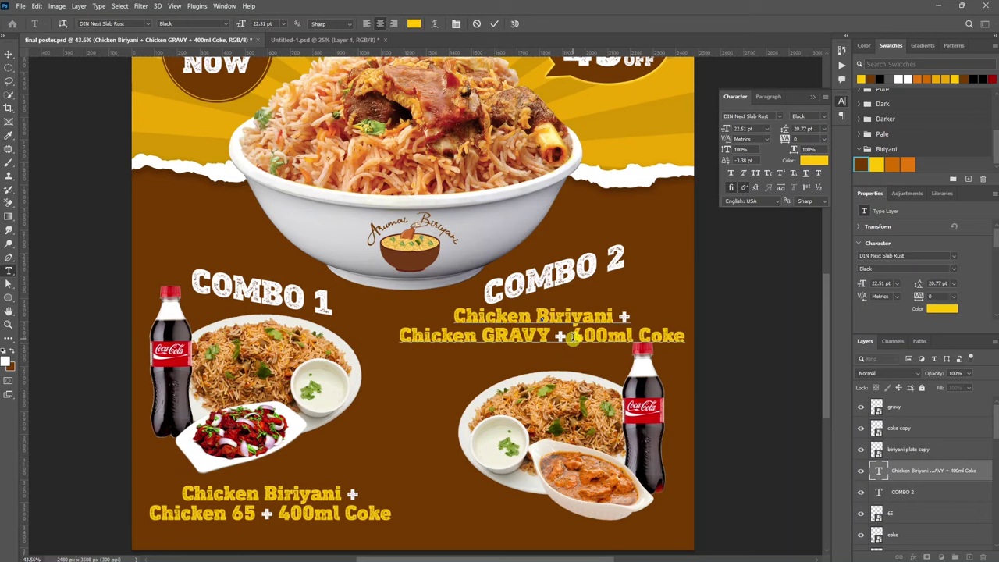
{"action": "left_click", "coordinate": [573, 337]}
{"action": "key", "text": "Return"}
{"action": "key", "text": "ctrl+Return"}
{"action": "key", "text": "v"}
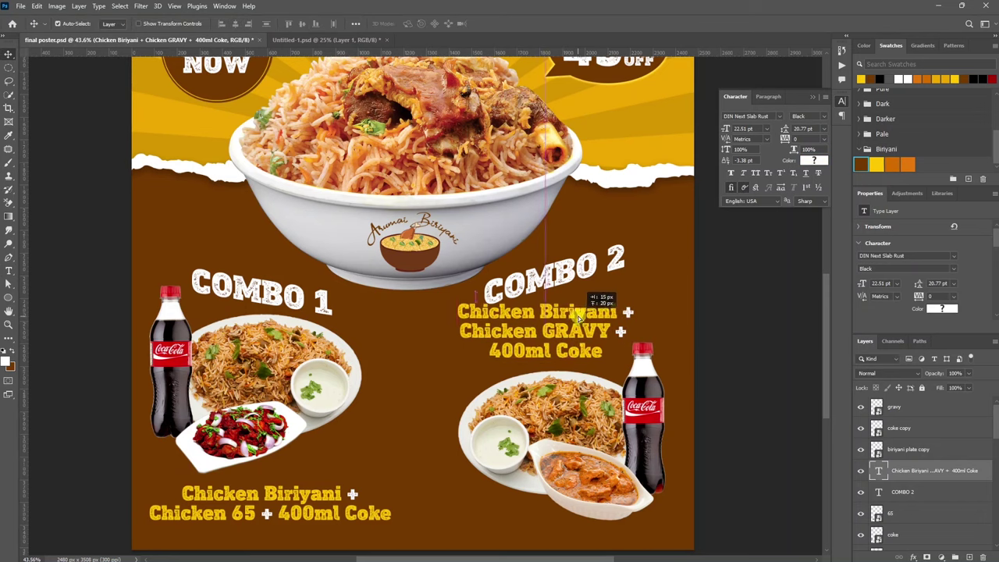
{"action": "scroll", "coordinate": [434, 417], "scroll_direction": "down", "scroll_amount": 2}
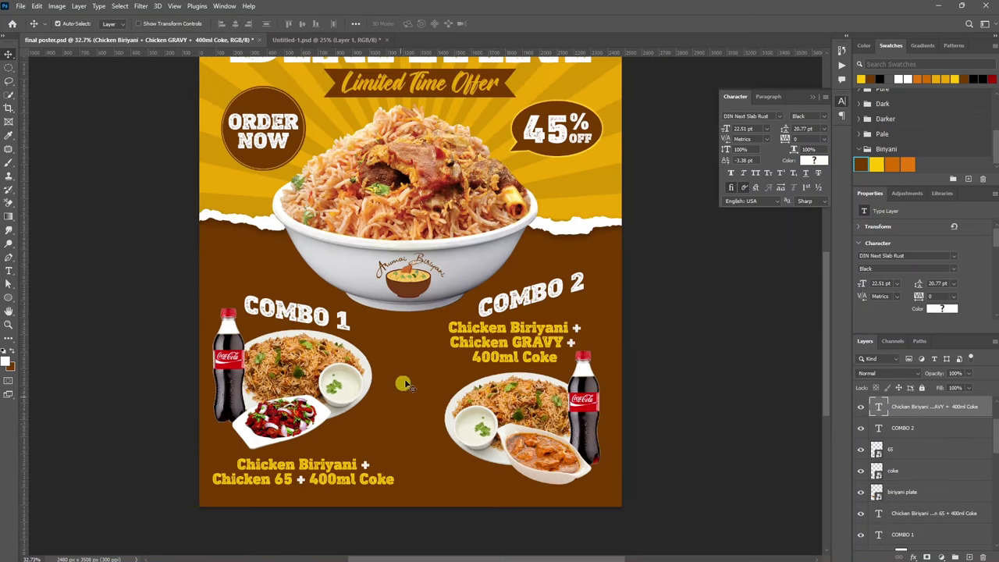
Duplicate the speech bubble between the combos and fill the copy yellow.
{"action": "left_click", "coordinate": [529, 128]}
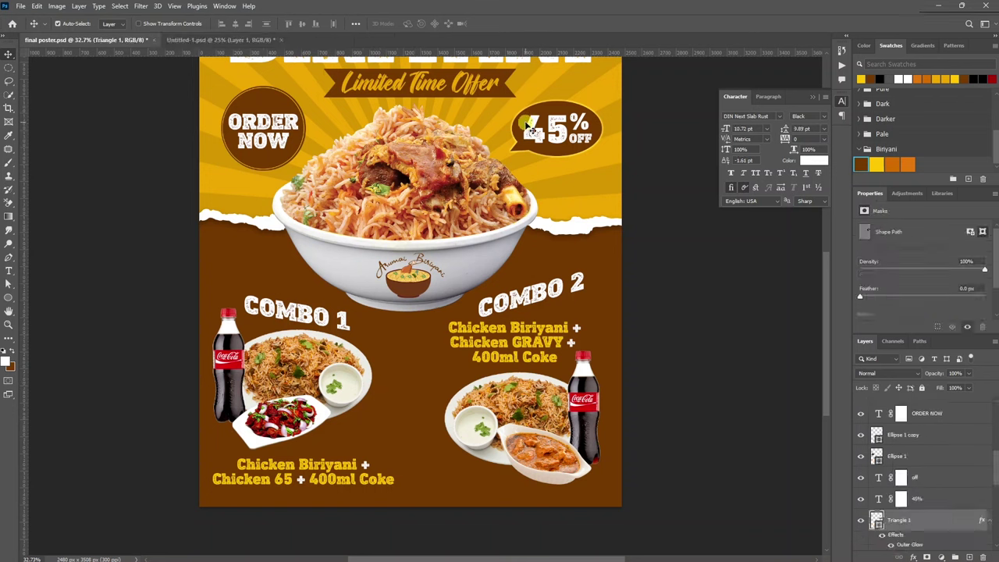
{"action": "left_click_drag", "start_coordinate": [518, 130], "coordinate": [369, 364]}
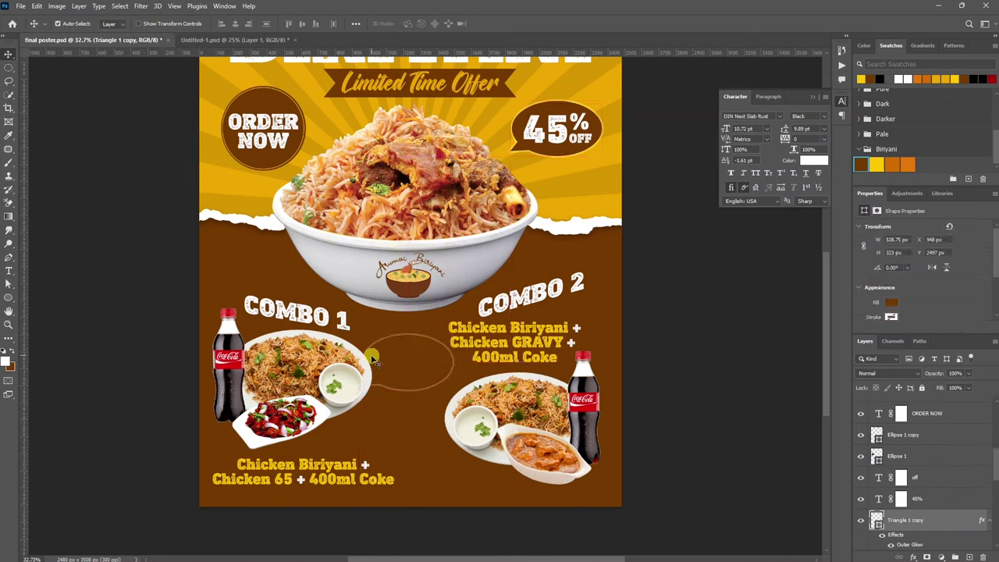
{"action": "left_click", "coordinate": [890, 303]}
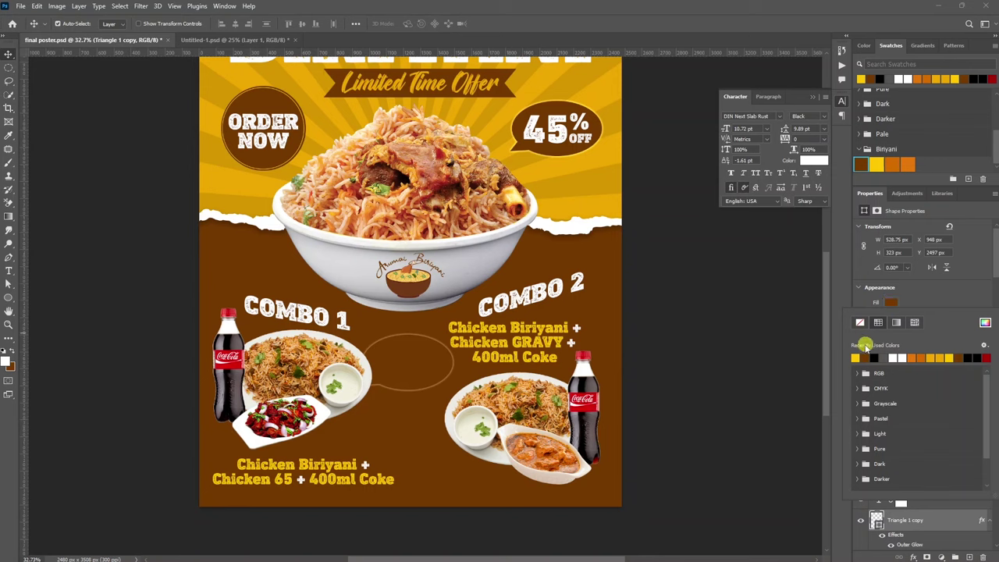
{"action": "left_click", "coordinate": [855, 359]}
Give the yellow bubble a Drop Shadow with zero size and spread at 70% opacity.
{"action": "left_click", "coordinate": [919, 302]}
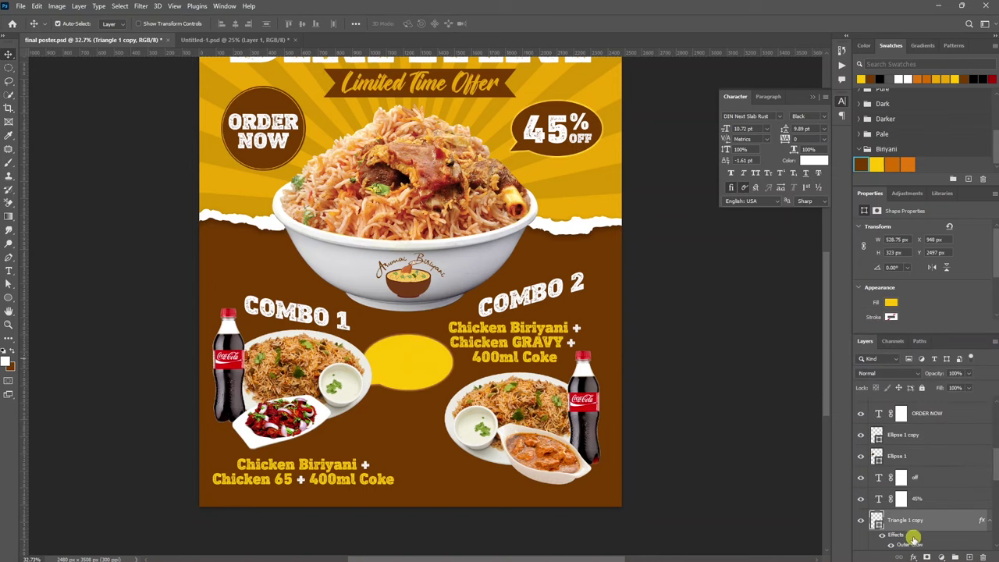
{"action": "scroll", "coordinate": [917, 508], "scroll_direction": "down", "scroll_amount": 3}
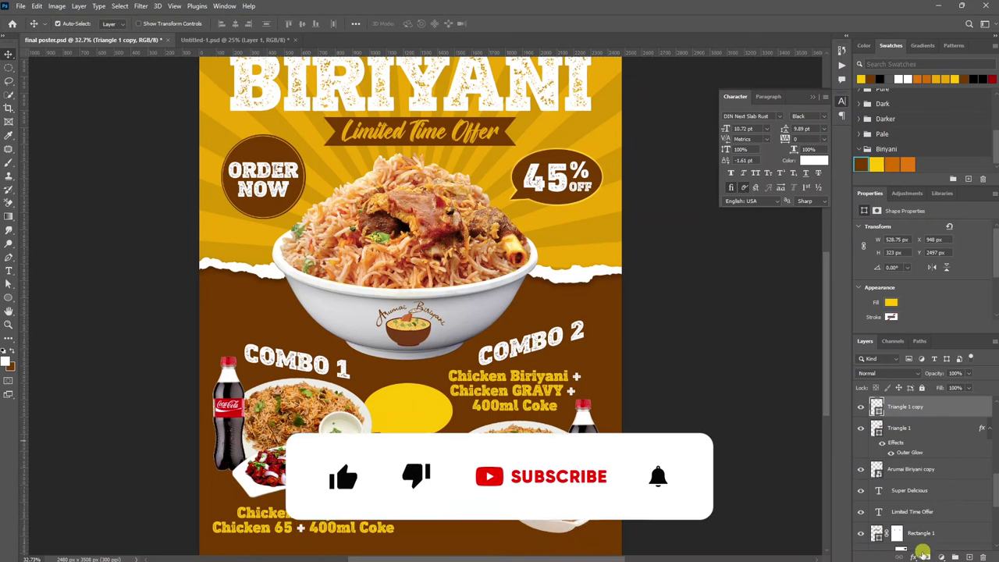
{"action": "left_click", "coordinate": [927, 557]}
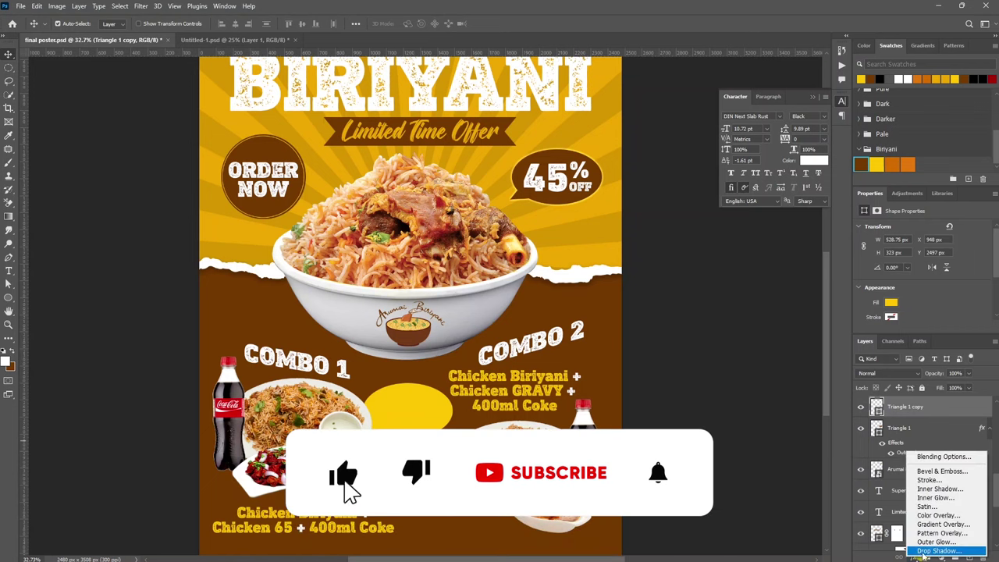
{"action": "left_click", "coordinate": [929, 551]}
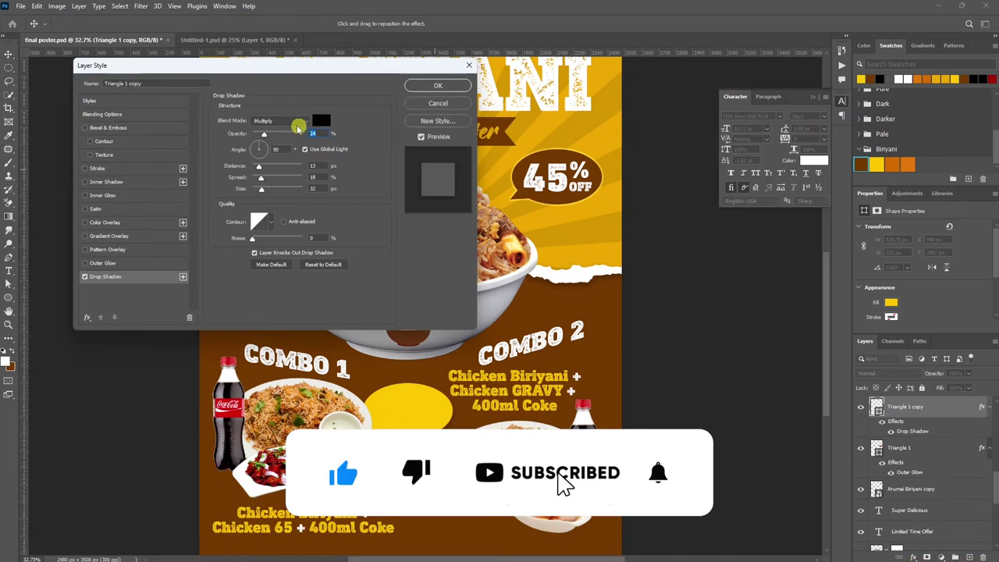
{"action": "left_click_drag", "start_coordinate": [268, 133], "coordinate": [406, 149]}
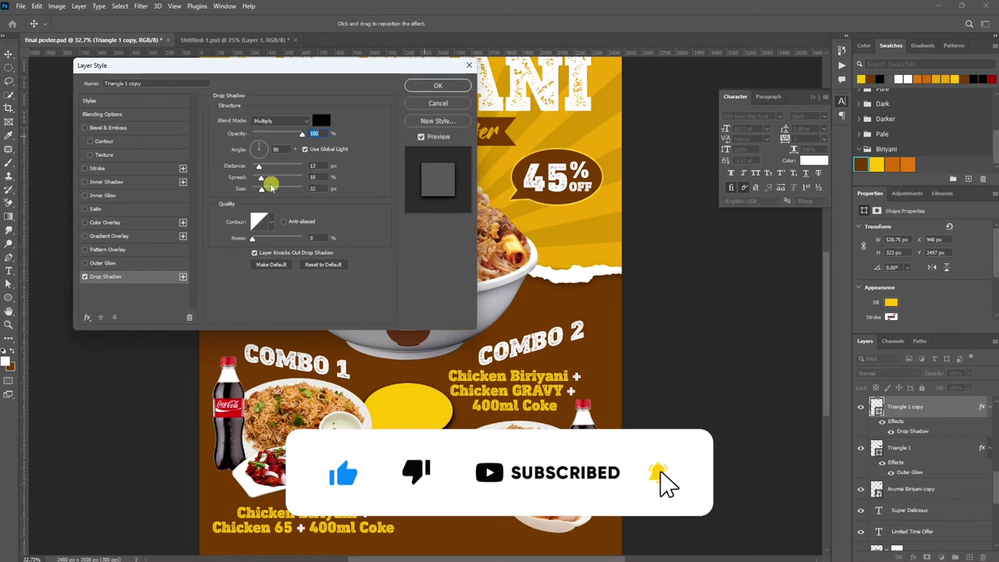
{"action": "mouse_move", "coordinate": [263, 192]}
{"action": "left_mouse_down"}
{"action": "mouse_move", "coordinate": [215, 177]}
{"action": "mouse_move", "coordinate": [263, 171]}
{"action": "left_mouse_up"}
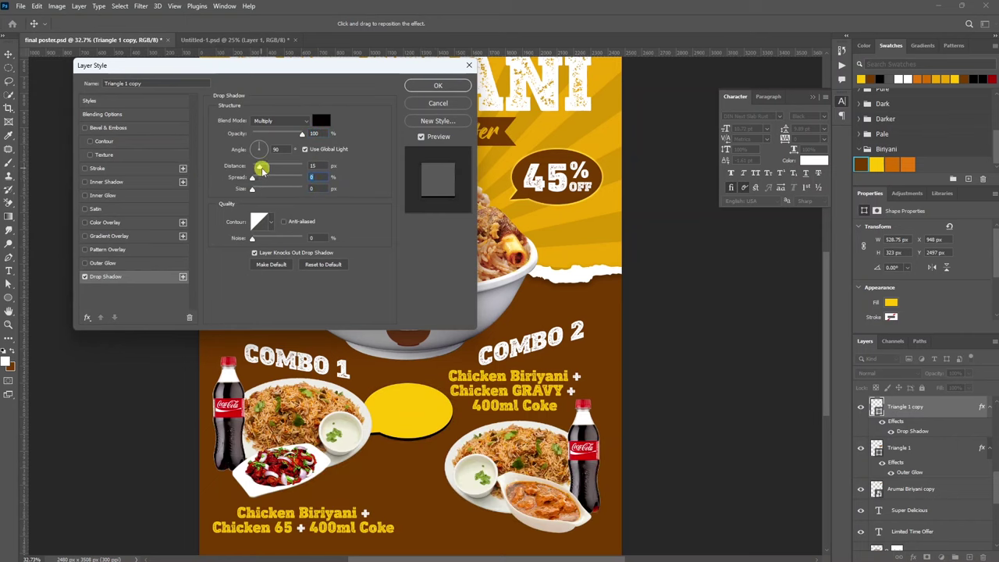
{"action": "left_click_drag", "start_coordinate": [302, 135], "coordinate": [287, 134]}
{"action": "left_click_drag", "start_coordinate": [258, 175], "coordinate": [244, 174]}
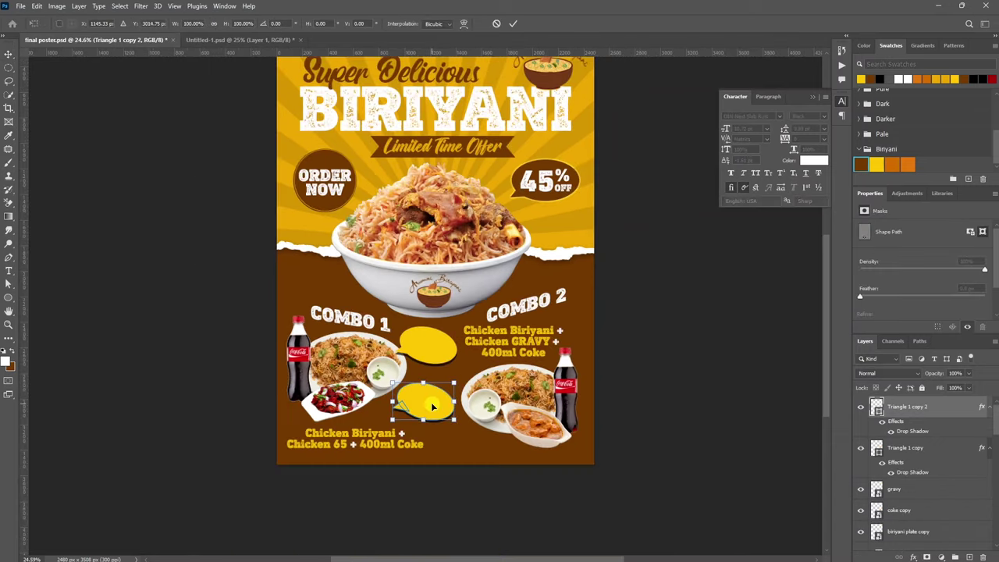
Flip the second bubble horizontally and nudge it slightly right.
{"action": "right_click", "coordinate": [431, 402]}
{"action": "left_click", "coordinate": [442, 407]}
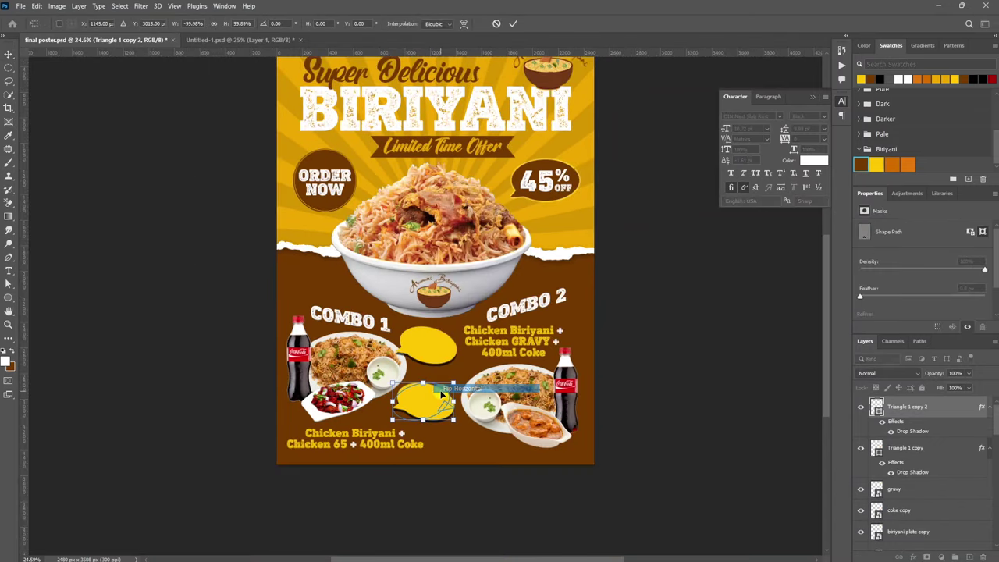
{"action": "left_click_drag", "start_coordinate": [441, 407], "coordinate": [459, 414]}
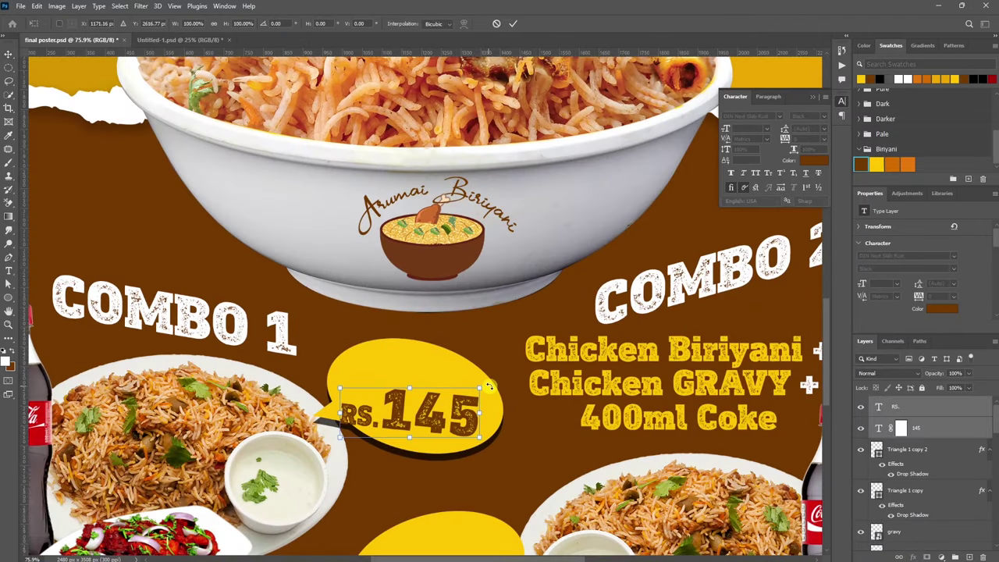
Tilt the RS.145 price 16° inside the first bubble and copy it onto the second as RS.155.
{"action": "left_click_drag", "start_coordinate": [499, 390], "coordinate": [508, 413]}
{"action": "left_click_drag", "start_coordinate": [453, 439], "coordinate": [458, 421]}
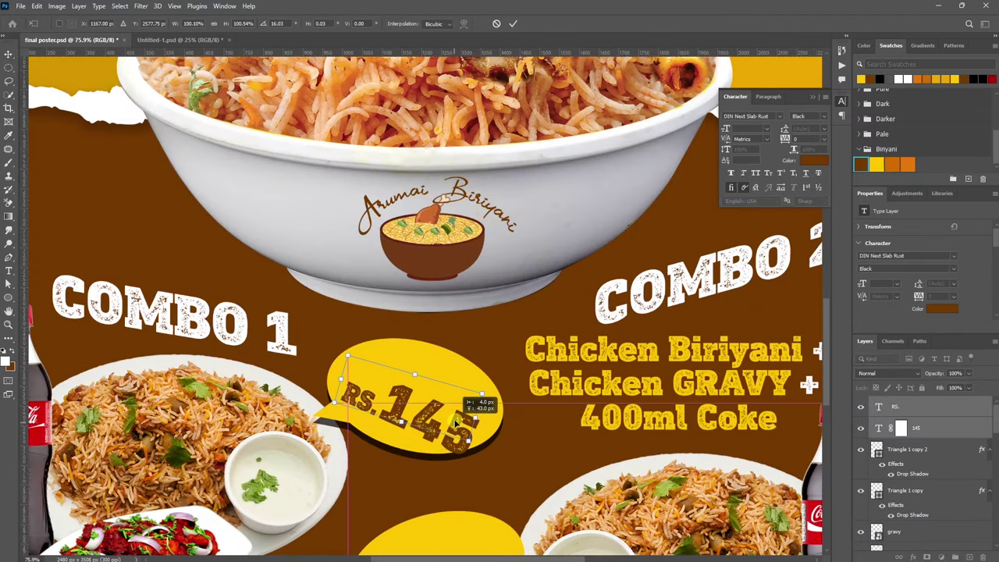
{"action": "key", "text": "Return"}
{"action": "scroll", "coordinate": [458, 422], "scroll_direction": "down", "scroll_amount": 3}
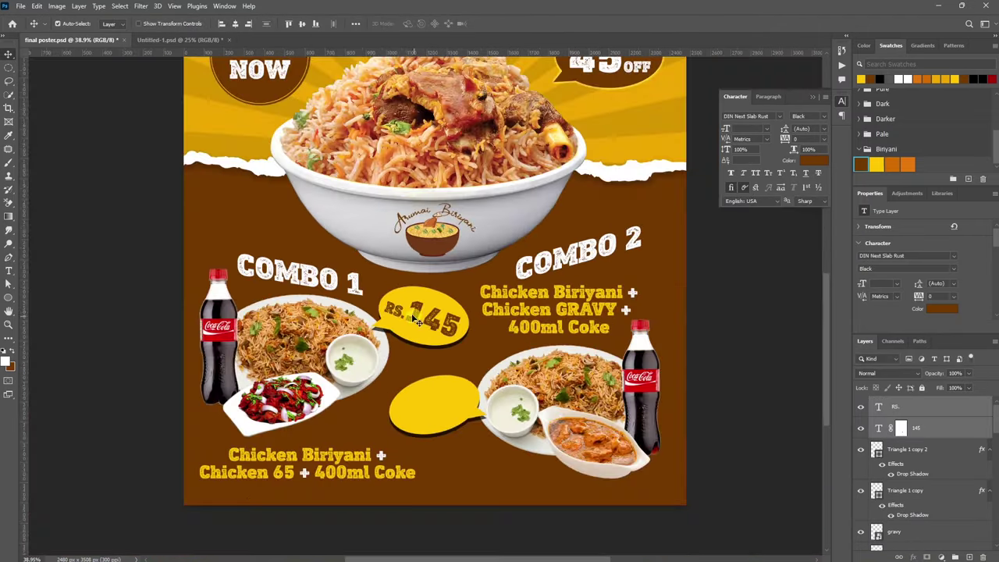
{"action": "left_click_drag", "start_coordinate": [435, 329], "coordinate": [443, 416]}
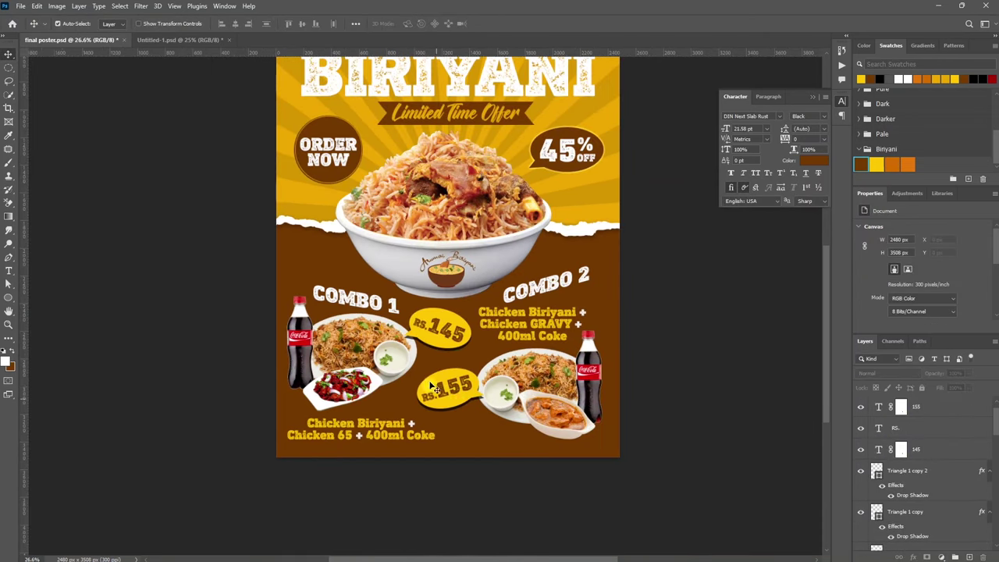
{"action": "scroll", "coordinate": [447, 387], "scroll_direction": "up", "scroll_amount": 1}
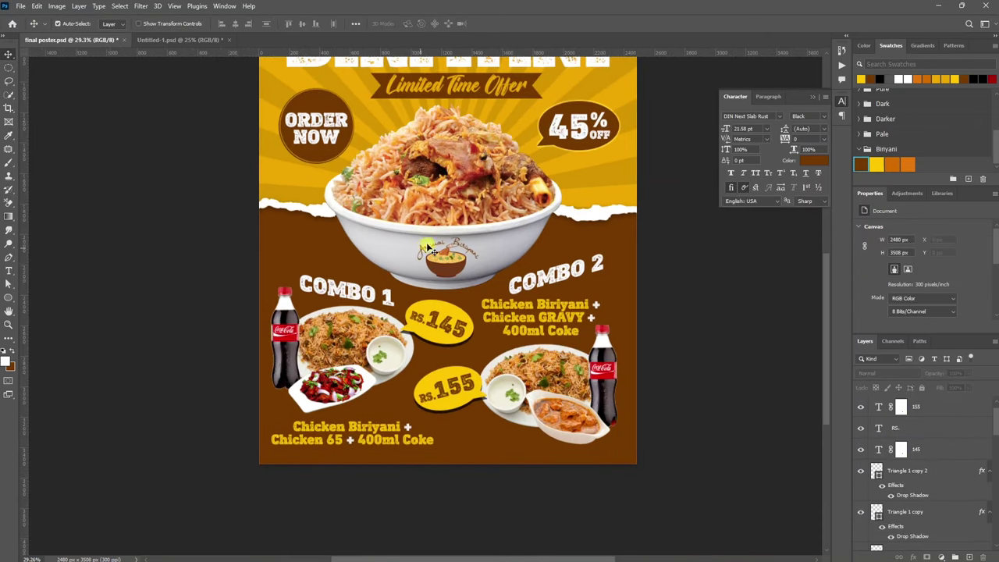
Switch to the Brush tool with a soft round brush preset.
{"action": "key", "text": "b"}
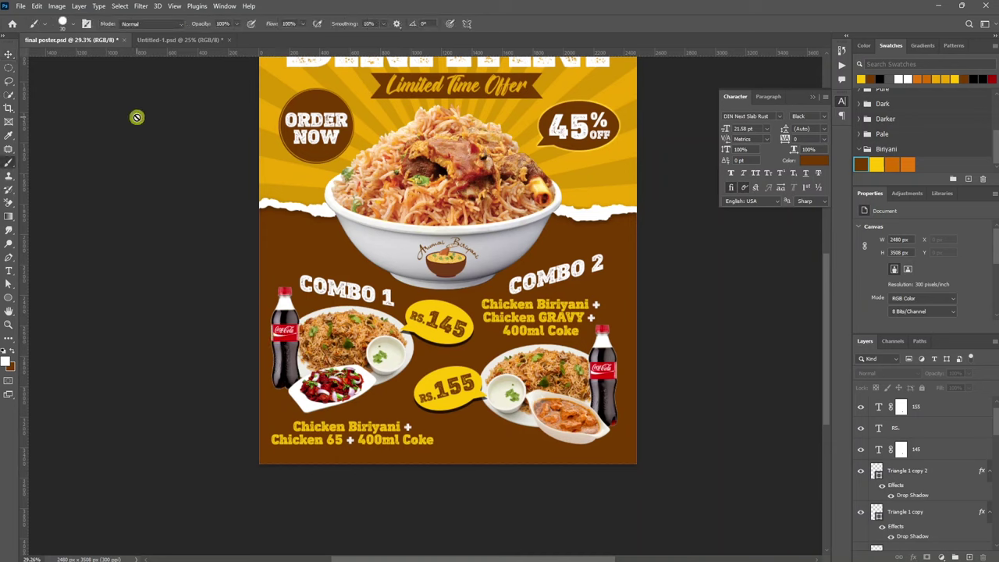
{"action": "left_click", "coordinate": [74, 26]}
{"action": "left_click", "coordinate": [70, 122]}
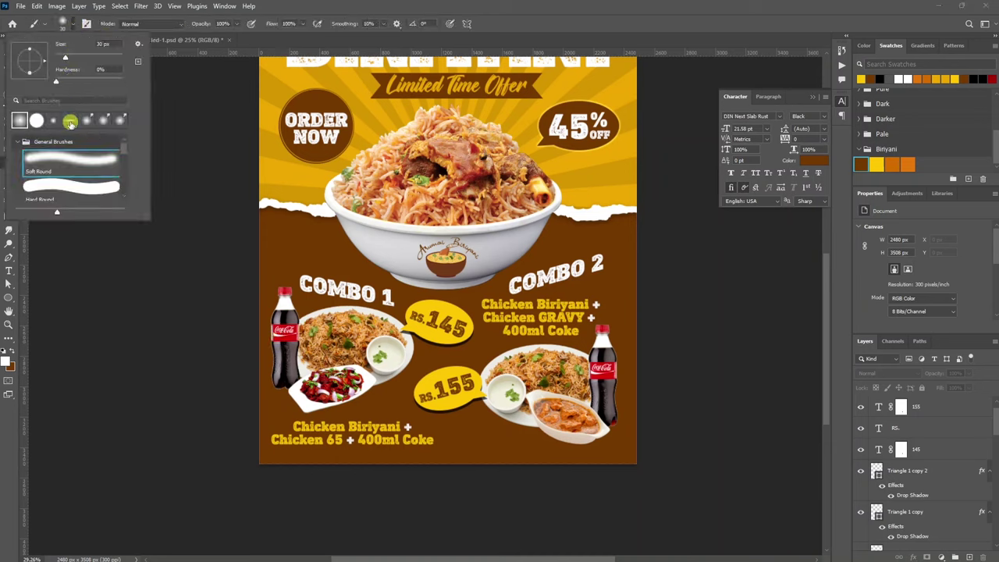
{"action": "left_click", "coordinate": [73, 25]}
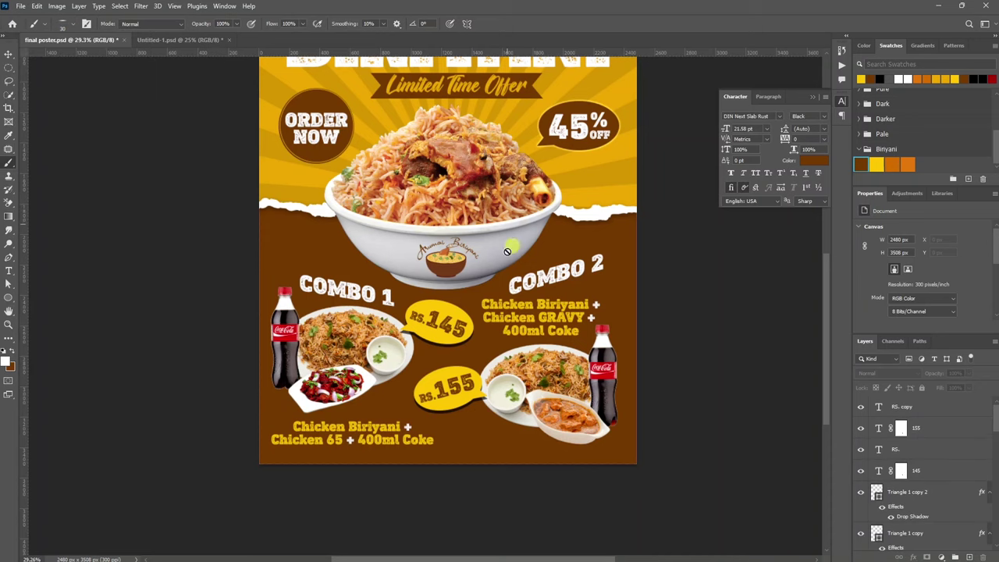
{"action": "scroll", "coordinate": [945, 425], "scroll_direction": "down", "scroll_amount": 3}
{"action": "scroll", "coordinate": [945, 468], "scroll_direction": "down", "scroll_amount": 3}
{"action": "scroll", "coordinate": [940, 473], "scroll_direction": "down", "scroll_amount": 3}
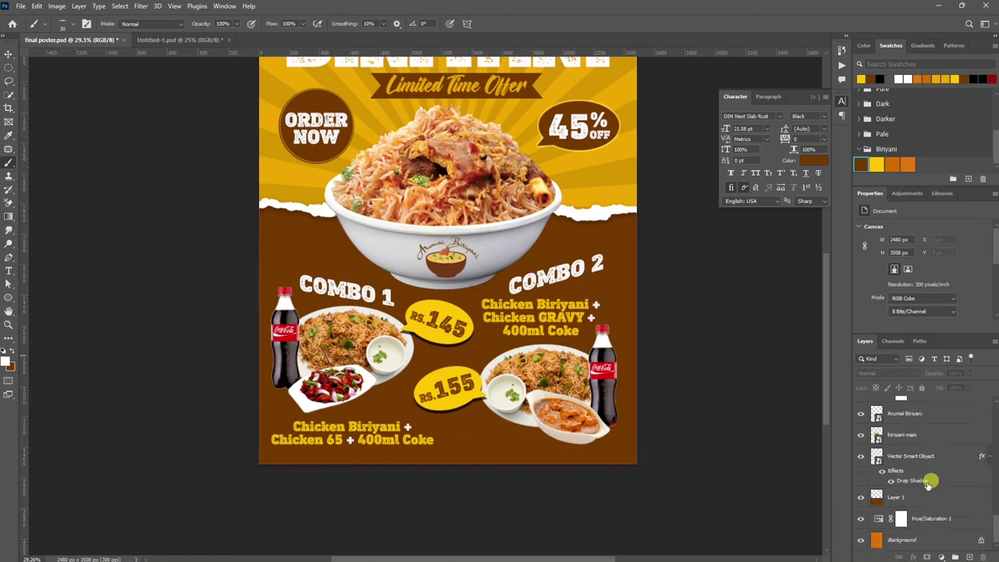
Add a new empty layer beneath the biriyani main image and set the colour to black.
{"action": "left_click", "coordinate": [906, 437]}
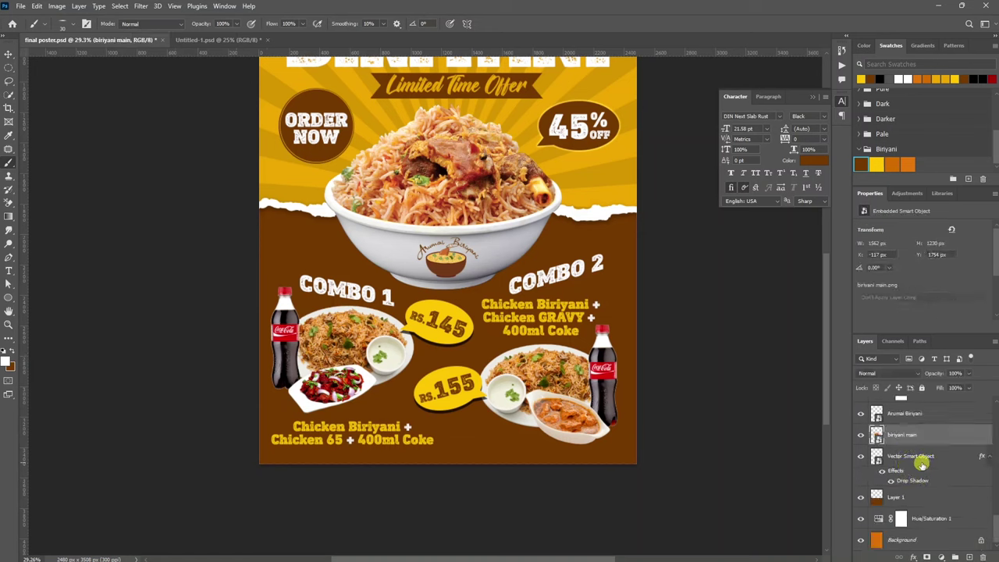
{"action": "left_click", "coordinate": [922, 464]}
{"action": "key", "text": "ctrl+shift+alt+n"}
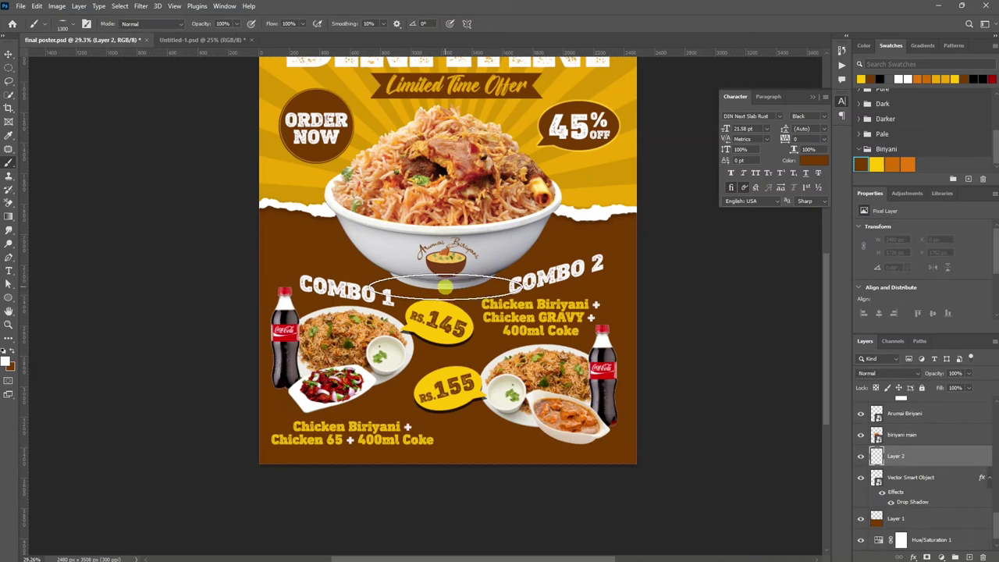
{"action": "left_click", "coordinate": [8, 353]}
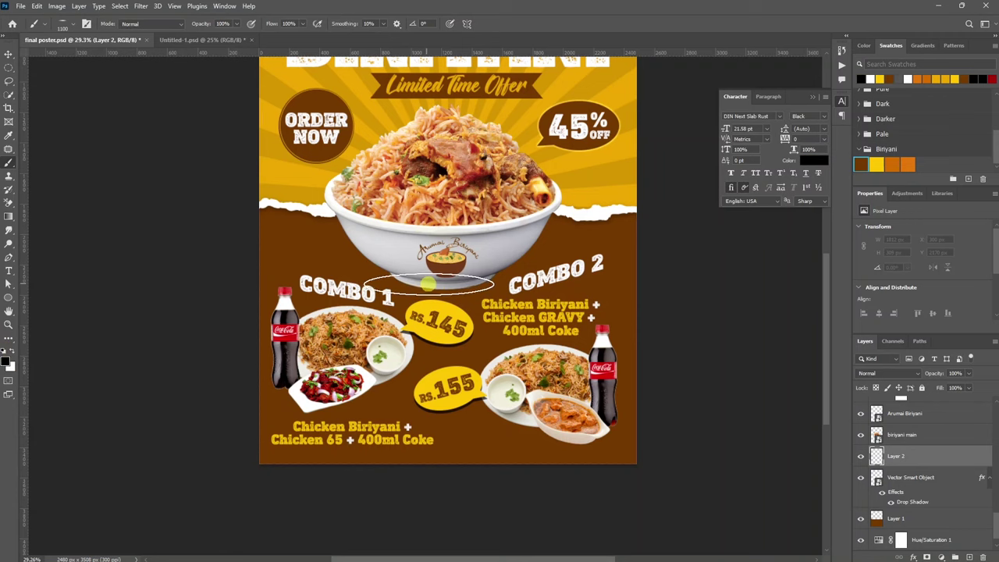
Paint a soft shadow under the bowl with a 1500 px brush at 36% opacity.
{"action": "scroll", "coordinate": [436, 297], "scroll_direction": "down", "scroll_amount": 1, "text": "alt"}
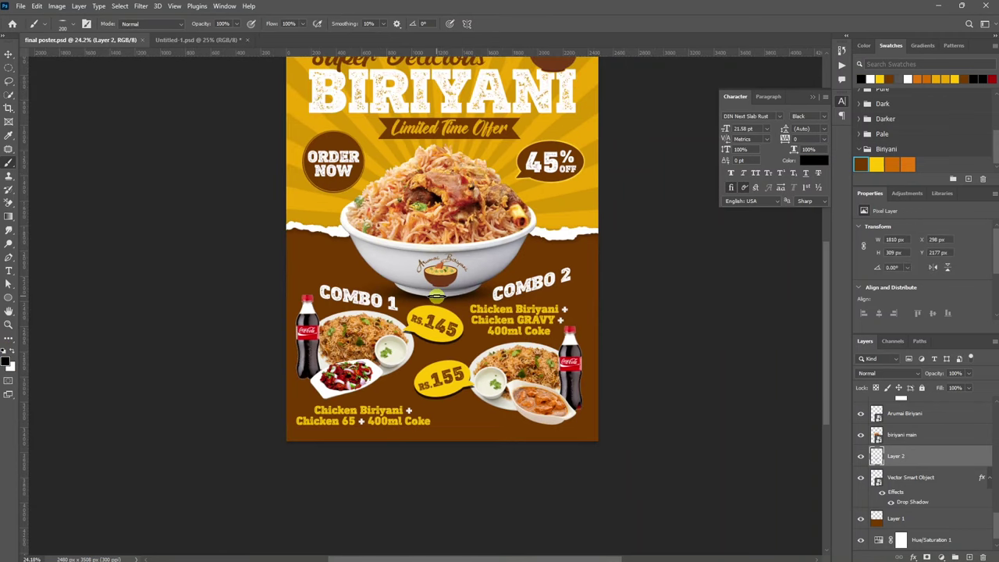
{"action": "key", "text": "bracketright"}
{"action": "key", "text": "bracketright"}
{"action": "key", "text": "bracketright"}
{"action": "key", "text": "bracketright"}
{"action": "key", "text": "bracketright"}
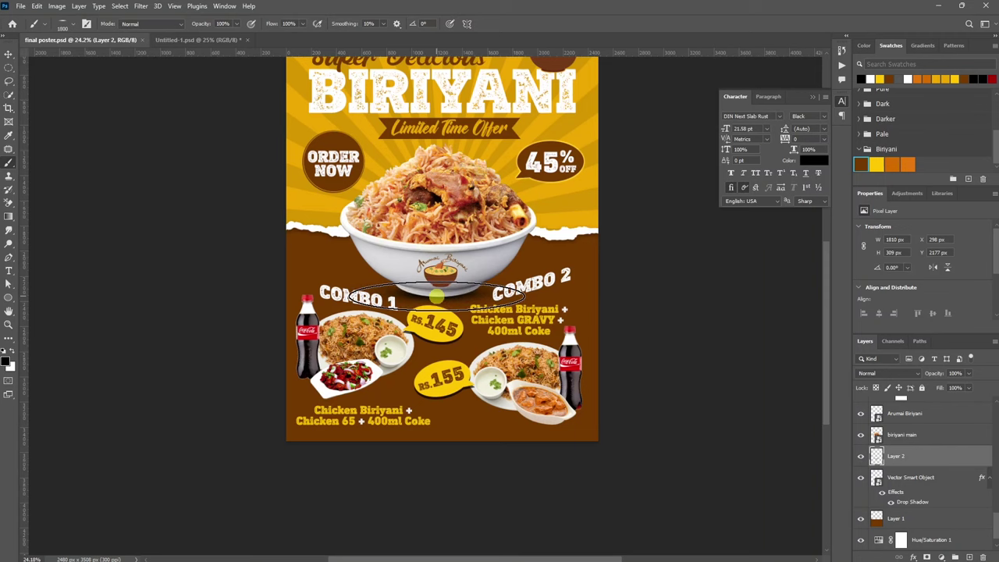
{"action": "left_click", "coordinate": [236, 26]}
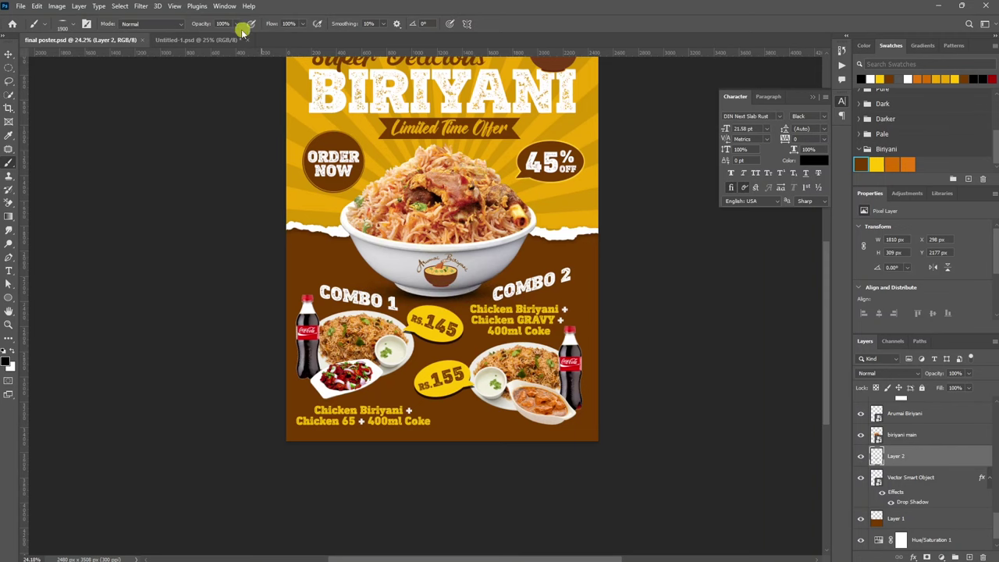
{"action": "left_click_drag", "start_coordinate": [243, 30], "coordinate": [192, 36]}
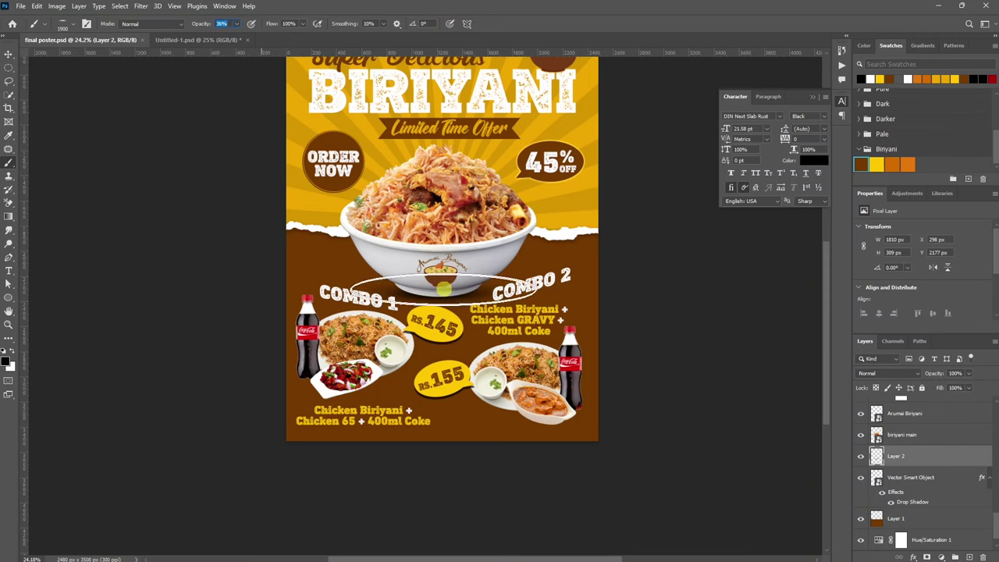
{"action": "left_click_drag", "start_coordinate": [443, 289], "coordinate": [513, 289]}
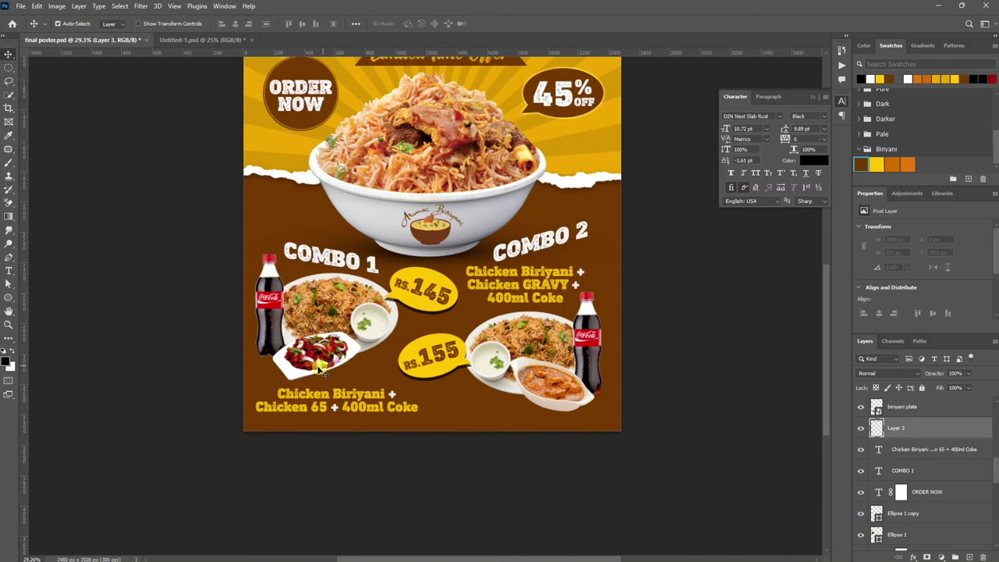
Paint soft shadows under the Coke bottle and Combo 1 items at 92% brush opacity.
{"action": "scroll", "coordinate": [320, 370], "scroll_direction": "up", "scroll_amount": 1}
{"action": "key", "text": "b"}
{"action": "scroll", "coordinate": [269, 367], "scroll_direction": "up", "scroll_amount": 1}
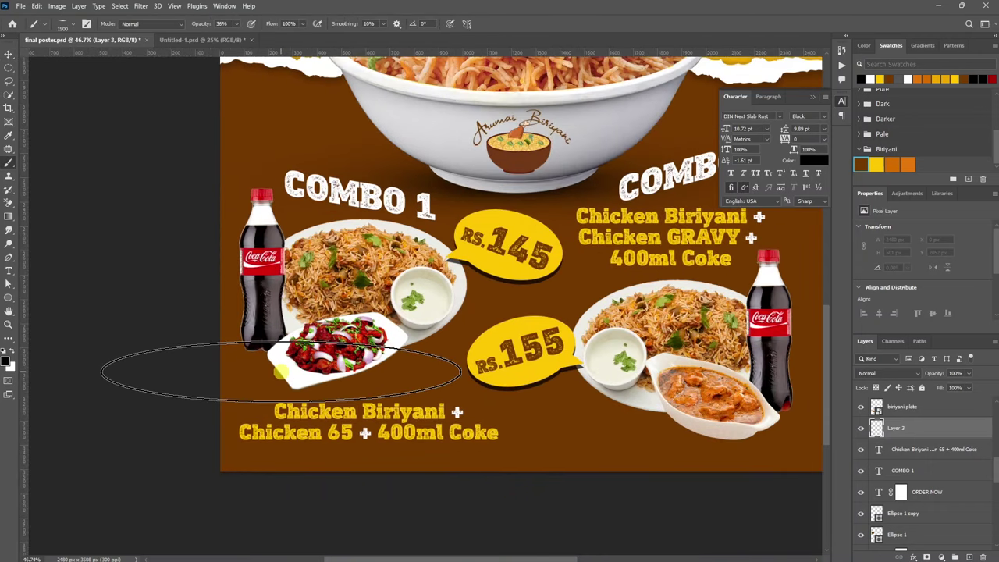
{"action": "left_click", "coordinate": [236, 23]}
{"action": "left_click_drag", "start_coordinate": [236, 37], "coordinate": [265, 38]}
{"action": "scroll", "coordinate": [253, 338], "scroll_direction": "up", "scroll_amount": 2}
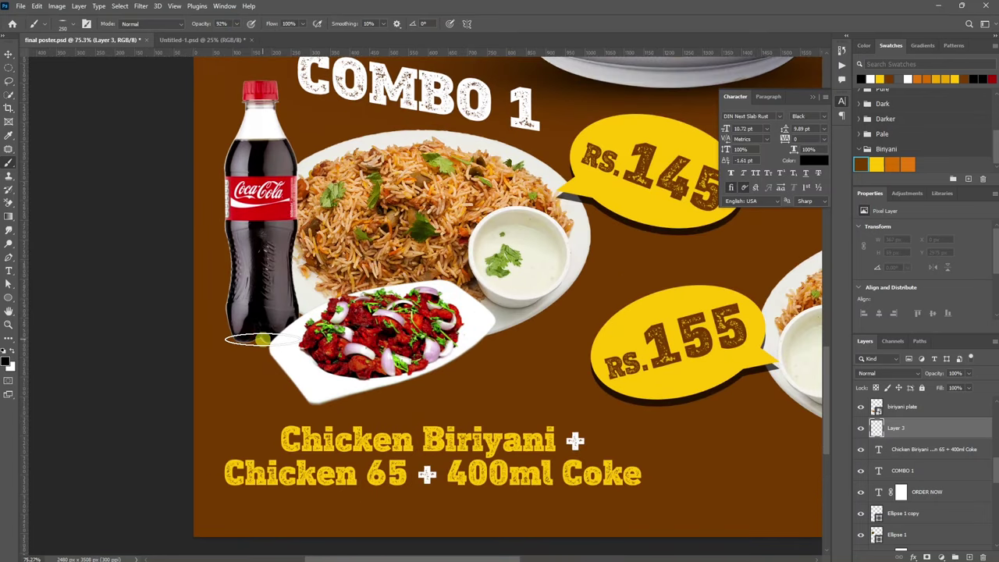
{"action": "left_click", "coordinate": [262, 339]}
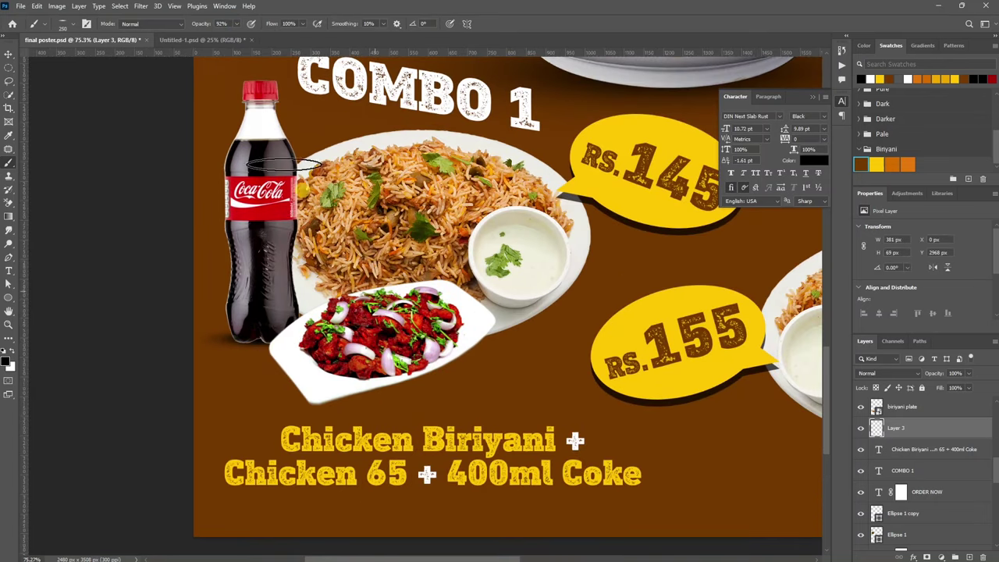
{"action": "left_click", "coordinate": [125, 24]}
Set the brush to 600 px, then switch to the browser's 'food smoke png' search results.
{"action": "left_click", "coordinate": [72, 25]}
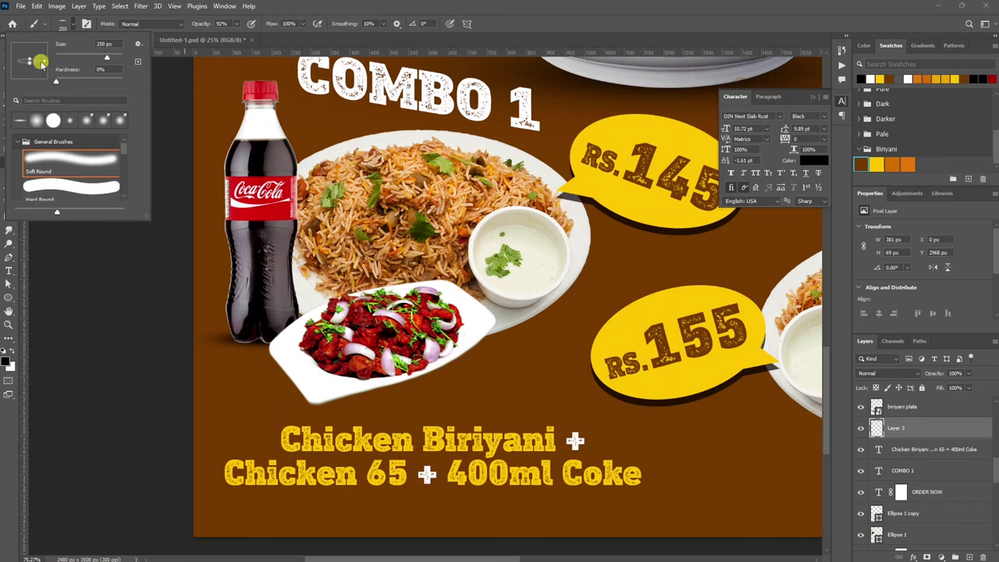
{"action": "left_click", "coordinate": [65, 32]}
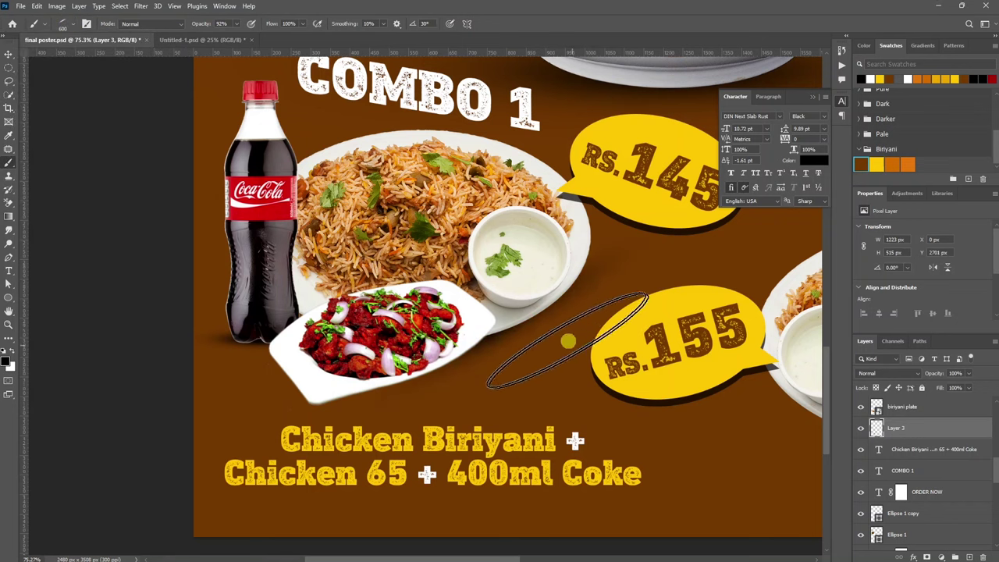
{"action": "left_click", "coordinate": [72, 24]}
{"action": "left_click", "coordinate": [82, 39]}
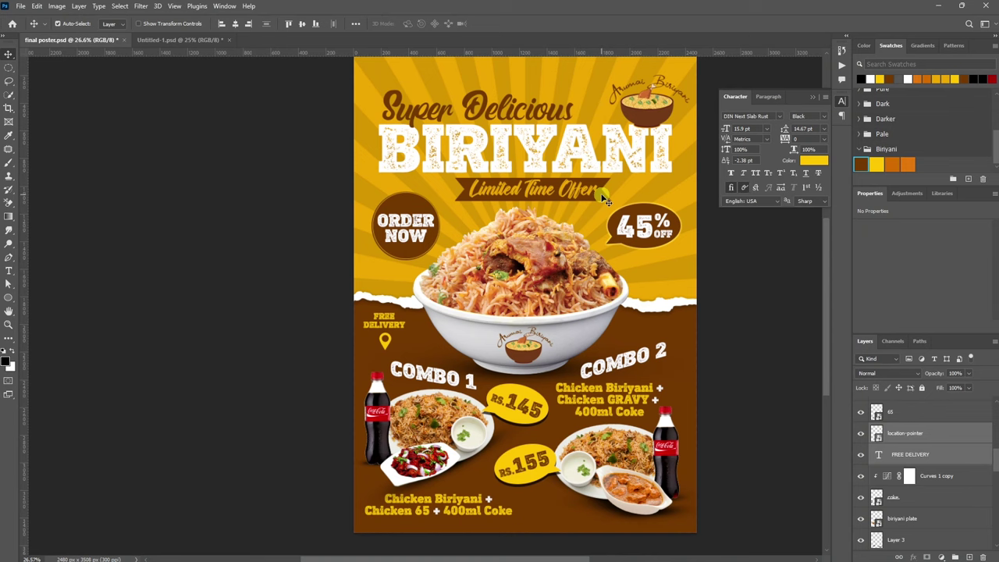
{"action": "key", "text": "alt+Tab"}
{"action": "key", "text": "alt+Tab"}
{"action": "key", "text": "alt+Tab"}
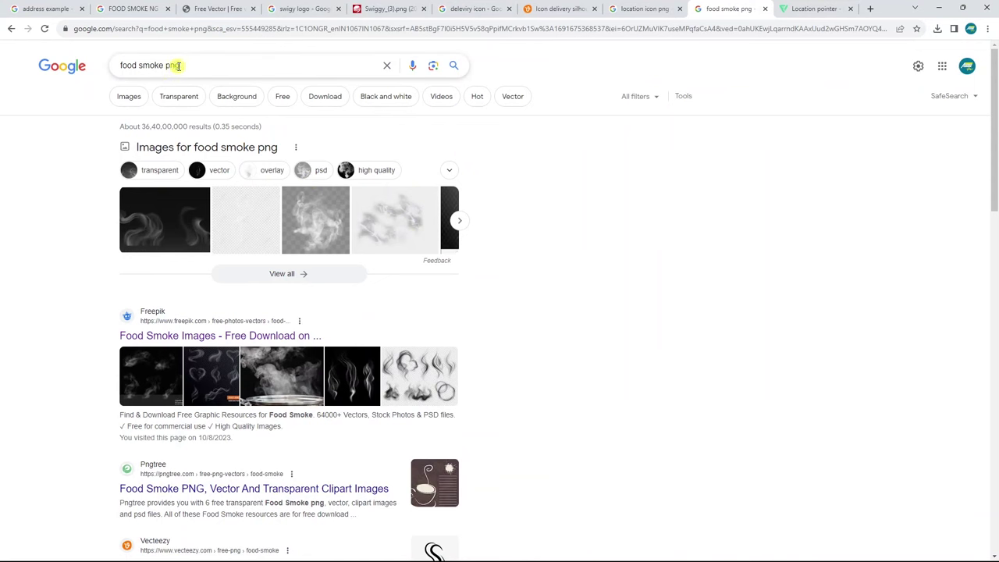
{"action": "scroll", "coordinate": [207, 269], "scroll_direction": "down", "scroll_amount": 1}
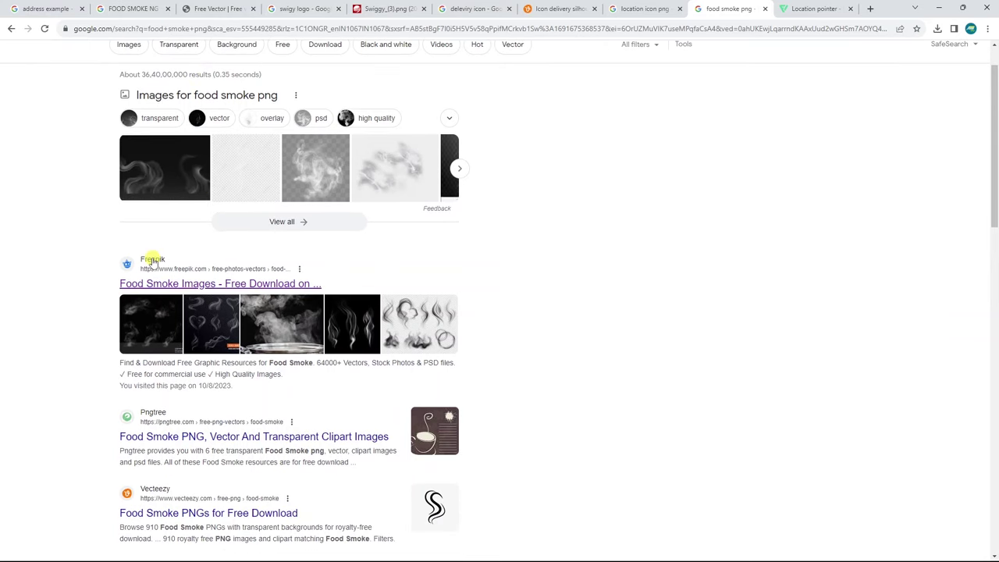
Open the Freepik Food Smoke result and copy one steam wisp from the steam-and-smoke artwork.
{"action": "left_click", "coordinate": [160, 286]}
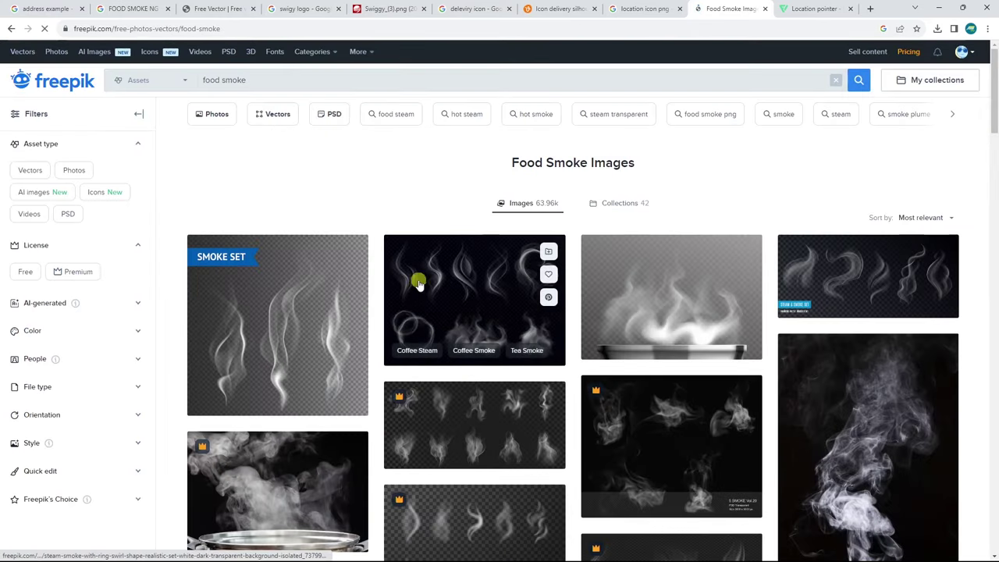
{"action": "scroll", "coordinate": [660, 319], "scroll_direction": "down", "scroll_amount": 2}
{"action": "scroll", "coordinate": [659, 318], "scroll_direction": "up", "scroll_amount": 2}
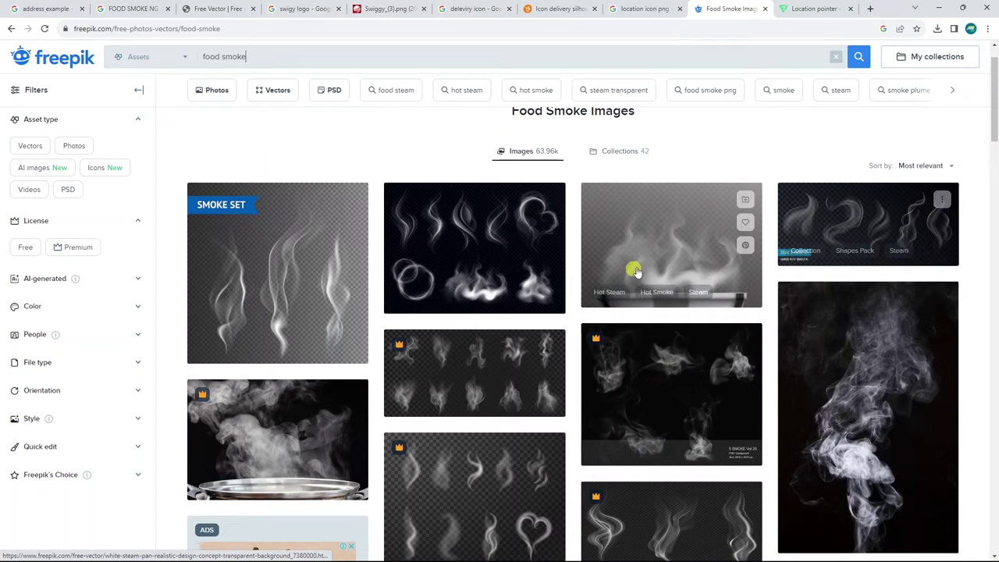
{"action": "left_click", "coordinate": [939, 7]}
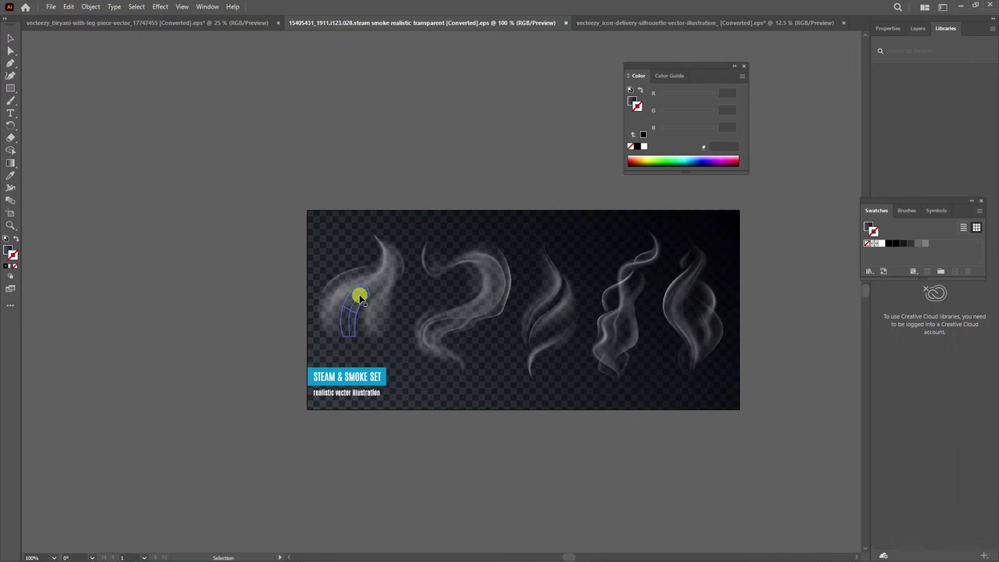
{"action": "left_click", "coordinate": [360, 299]}
{"action": "key", "text": "a"}
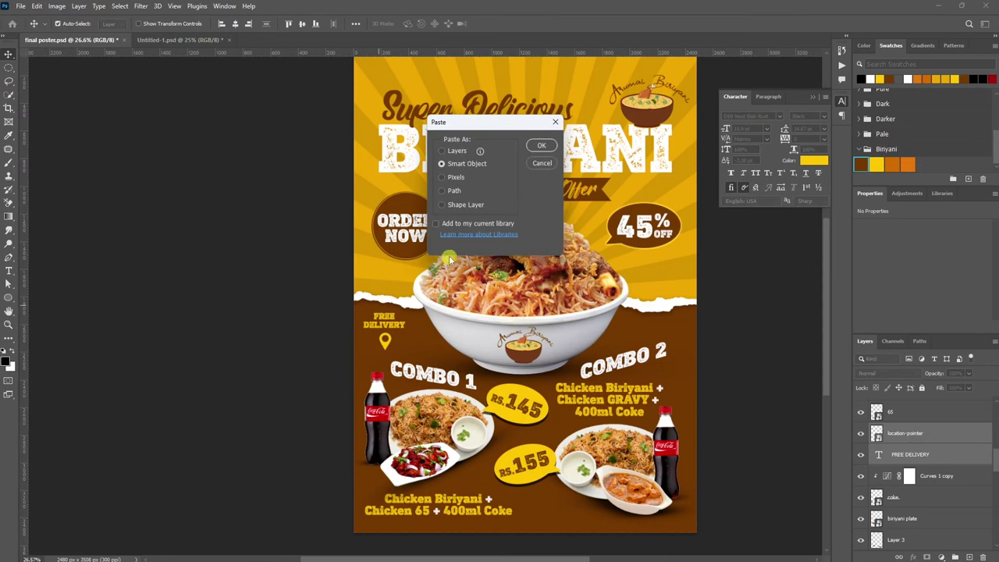
Paste the steam wisp as a Smart Object in Screen mode, moved and scaled over the biryani.
{"action": "left_click", "coordinate": [535, 147]}
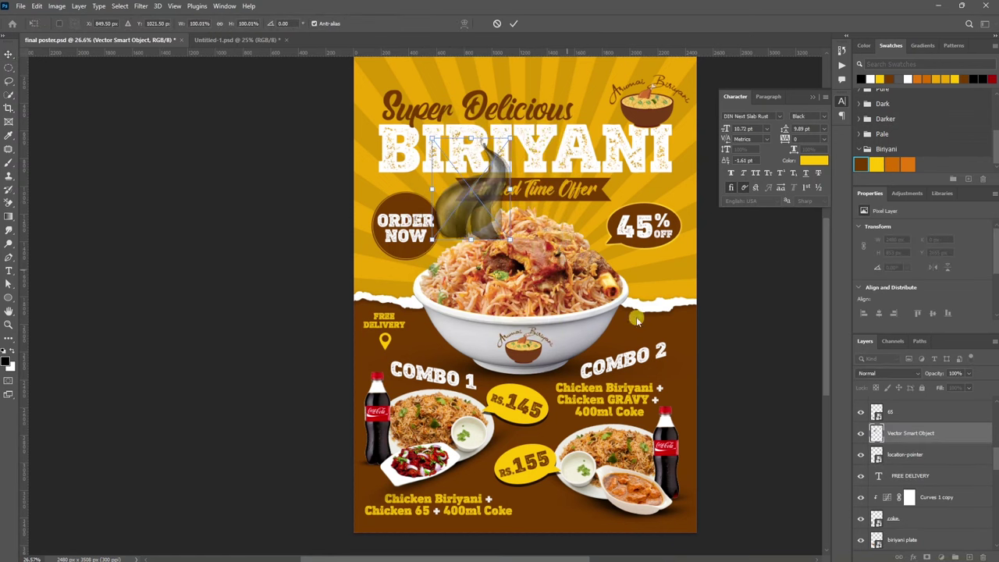
{"action": "left_click", "coordinate": [873, 375]}
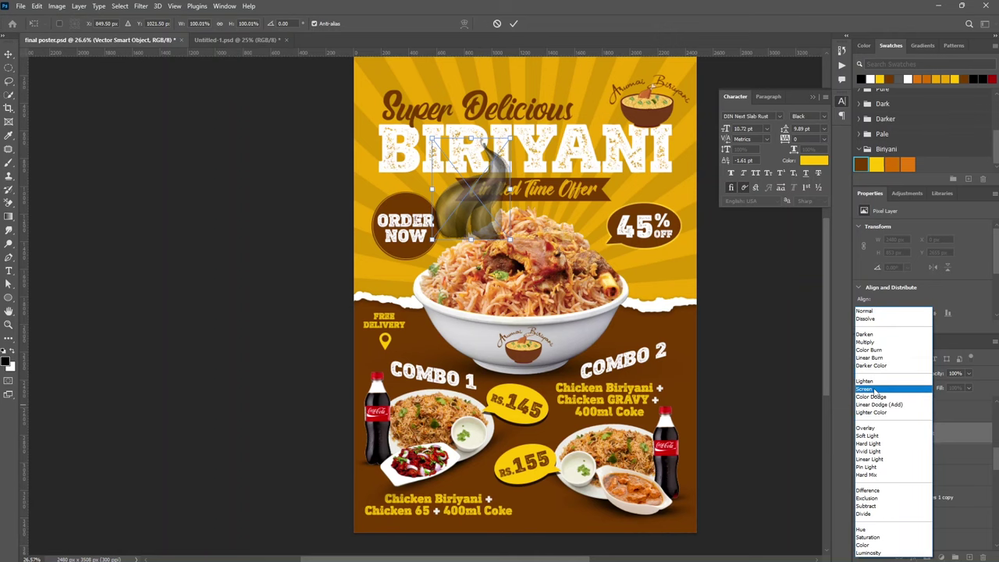
{"action": "left_click", "coordinate": [874, 390]}
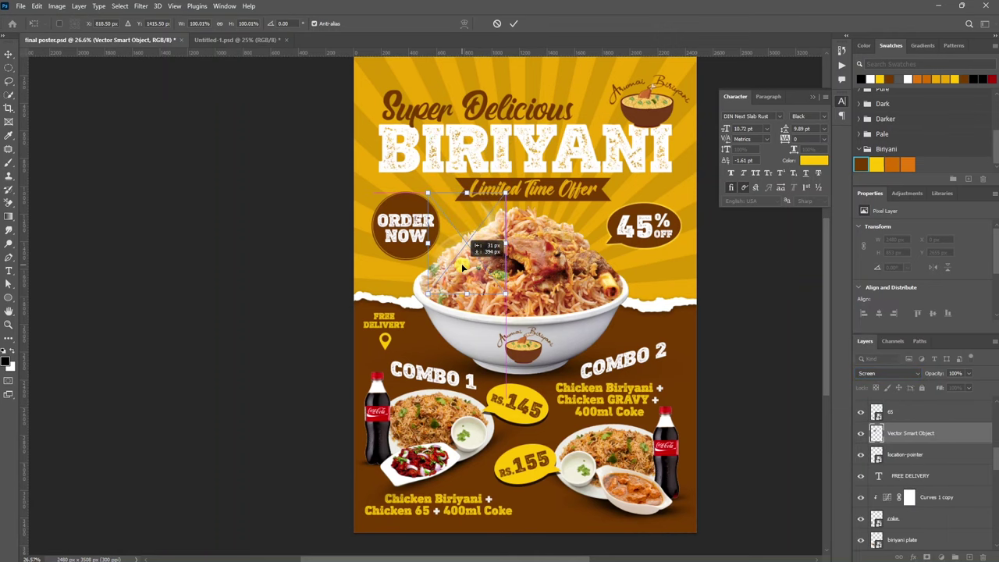
{"action": "left_click_drag", "start_coordinate": [460, 250], "coordinate": [570, 260]}
{"action": "left_click_drag", "start_coordinate": [612, 187], "coordinate": [629, 163]}
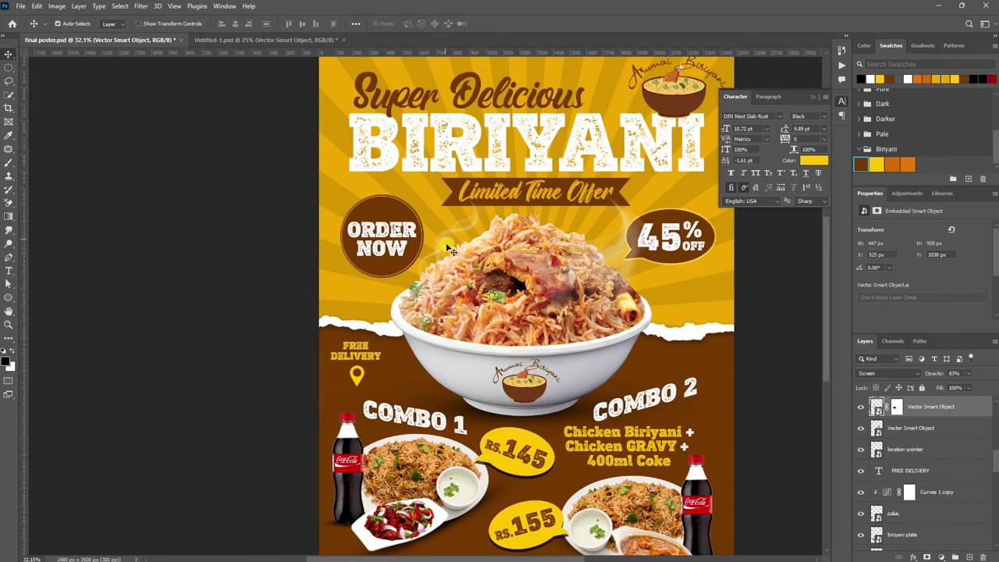
{"action": "scroll", "coordinate": [449, 248], "scroll_direction": "down", "scroll_amount": 2}
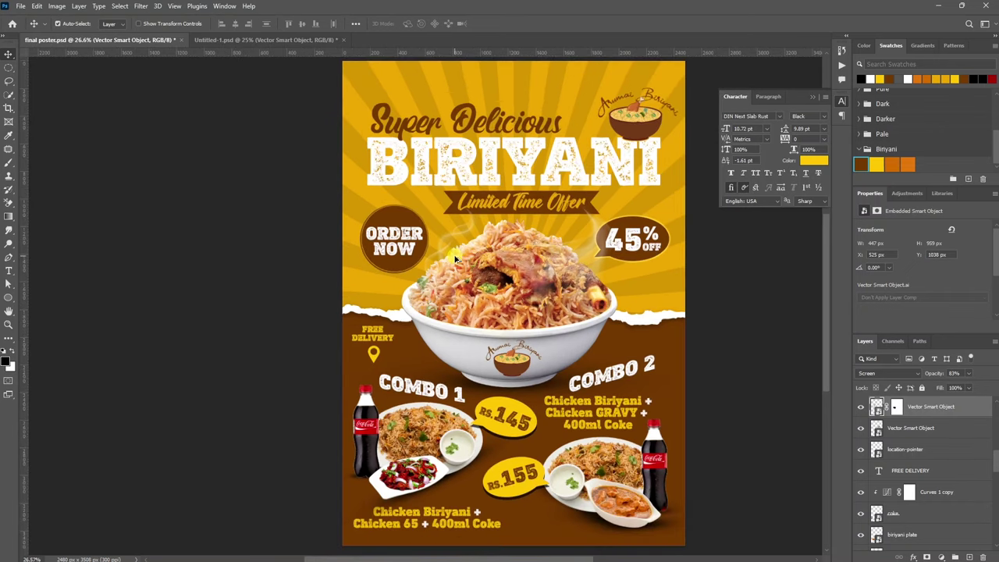